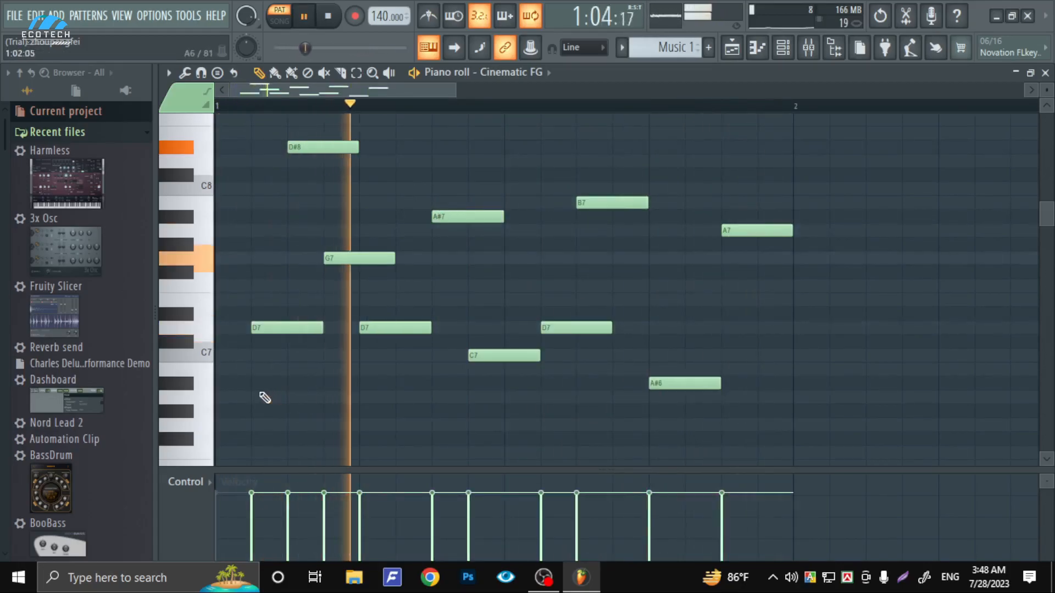
click(233, 383)
key(space)
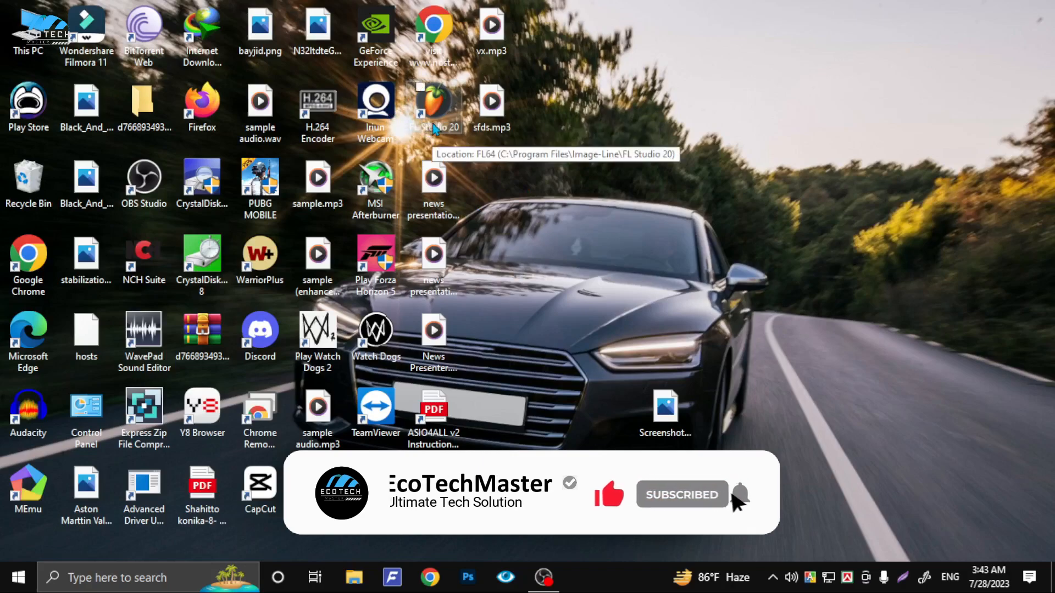
Step: Launch FL Studio 20 and create a new project from the template that contains only a Sampler channel
click(434, 127)
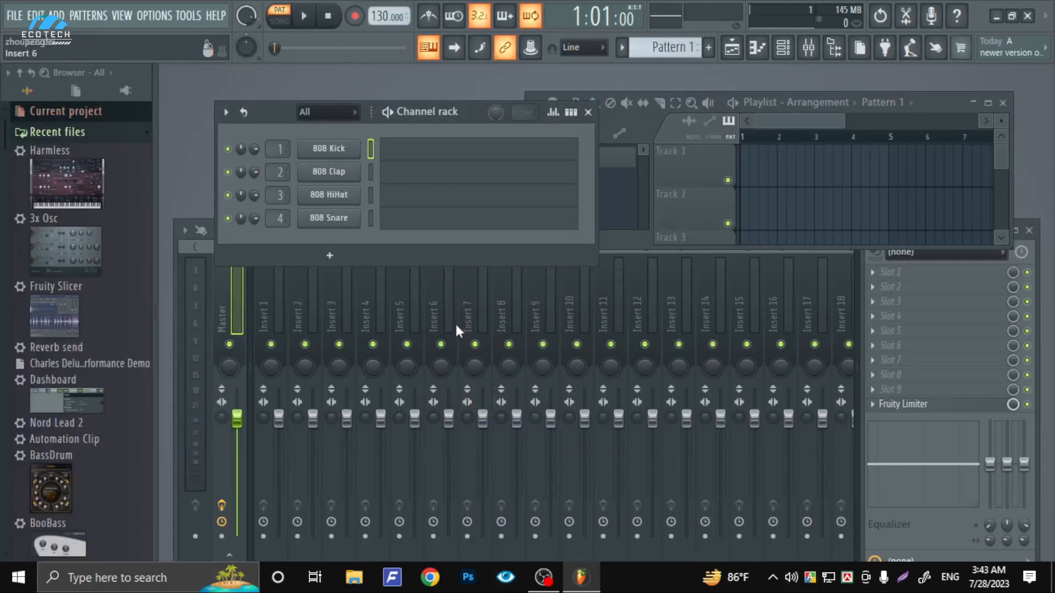
click(16, 17)
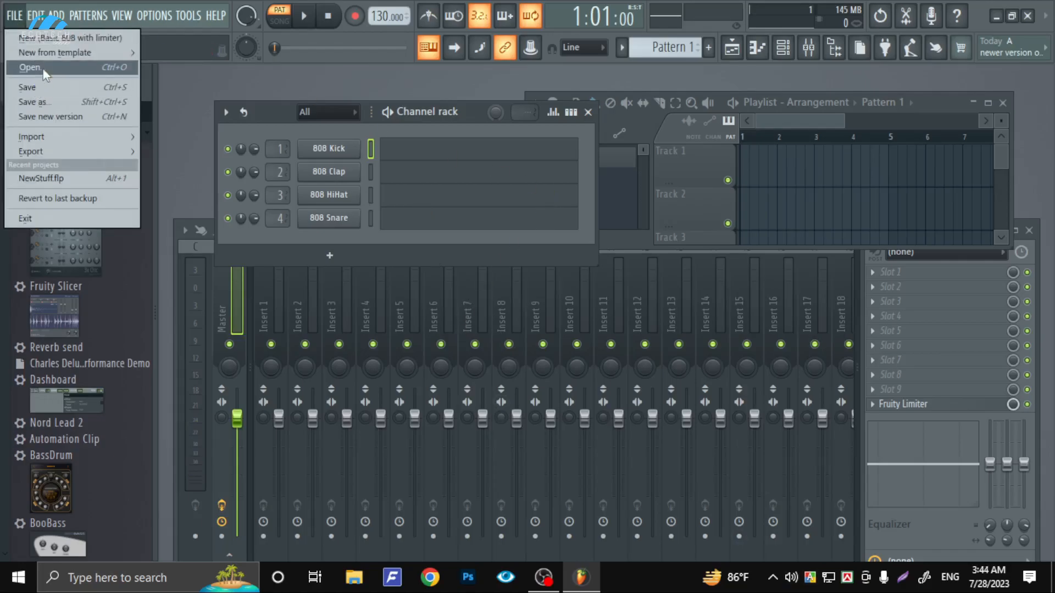
mouse_move(48, 52)
click(205, 137)
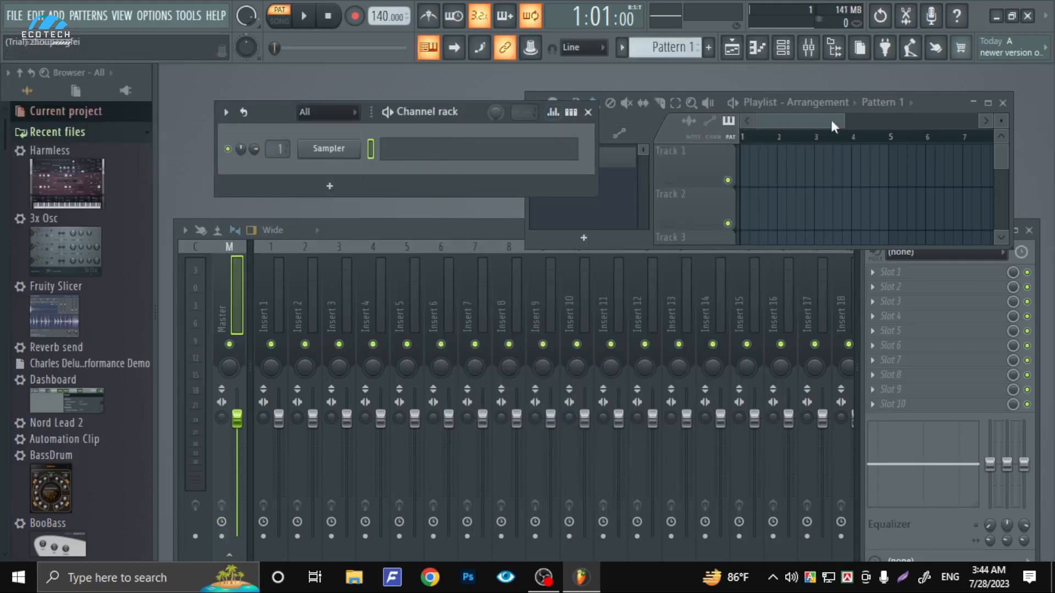
Step: Hide and show the channel rack, playlist and mixer windows in turn to check what each one contains
click(351, 225)
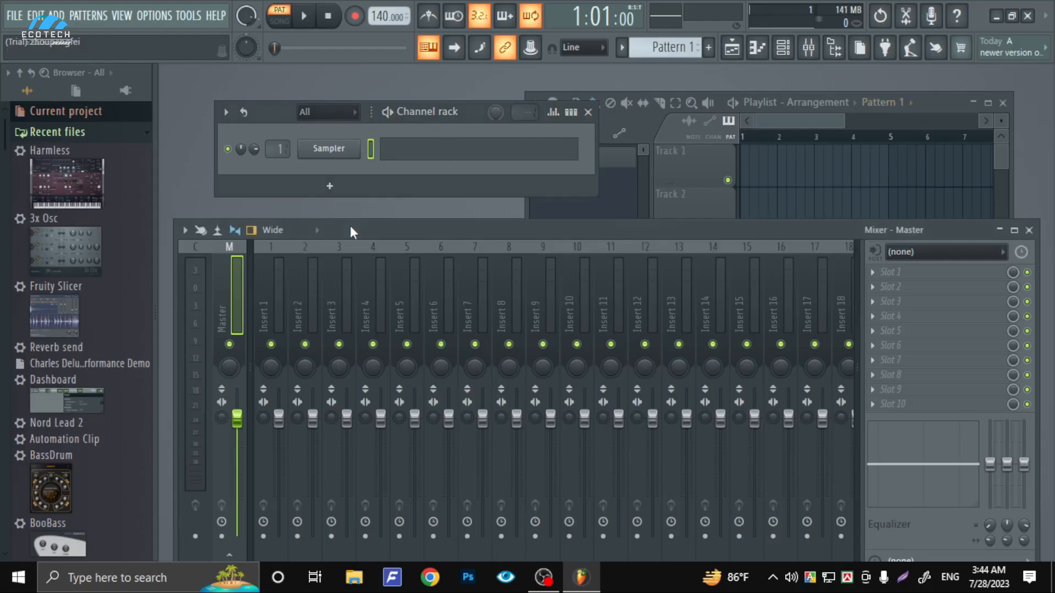
key(F6)
key(F6)
click(936, 101)
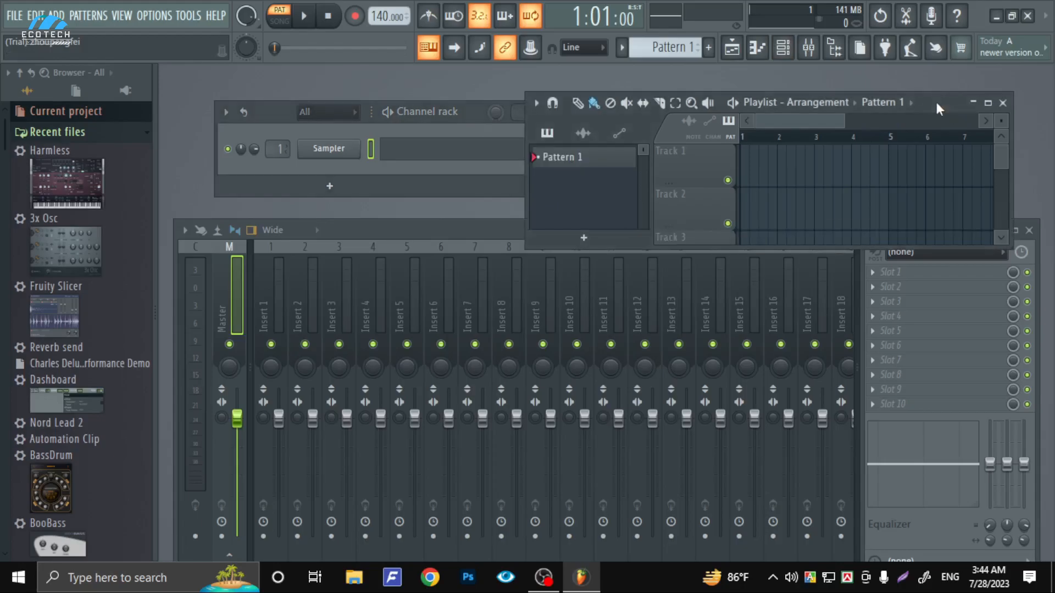
key(F5)
key(F5)
click(441, 231)
key(F9)
key(F9)
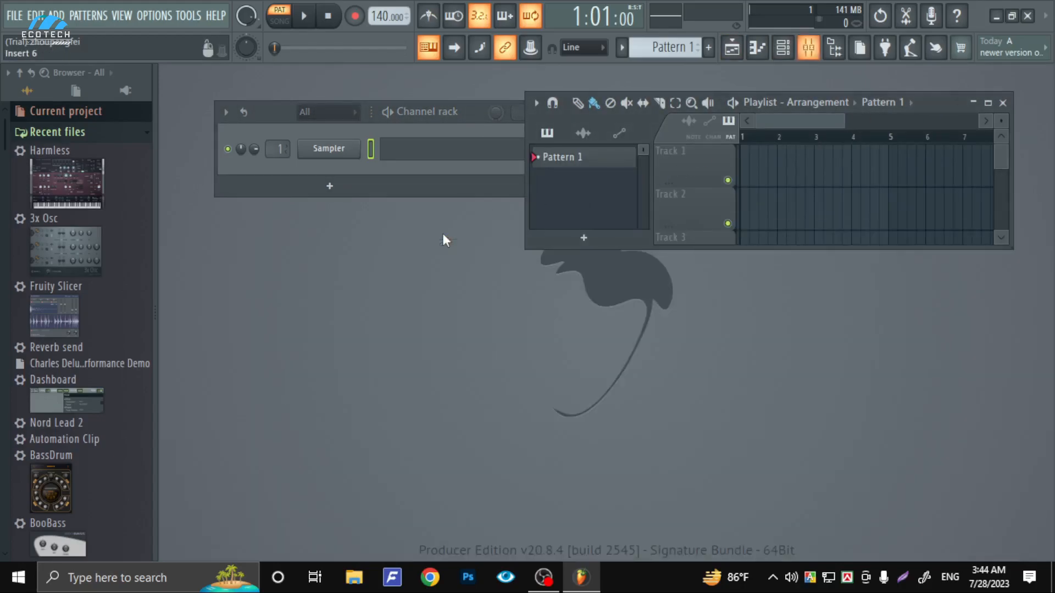
Step: Insert a Harmless synth channel above the Sampler in the channel rack
click(446, 126)
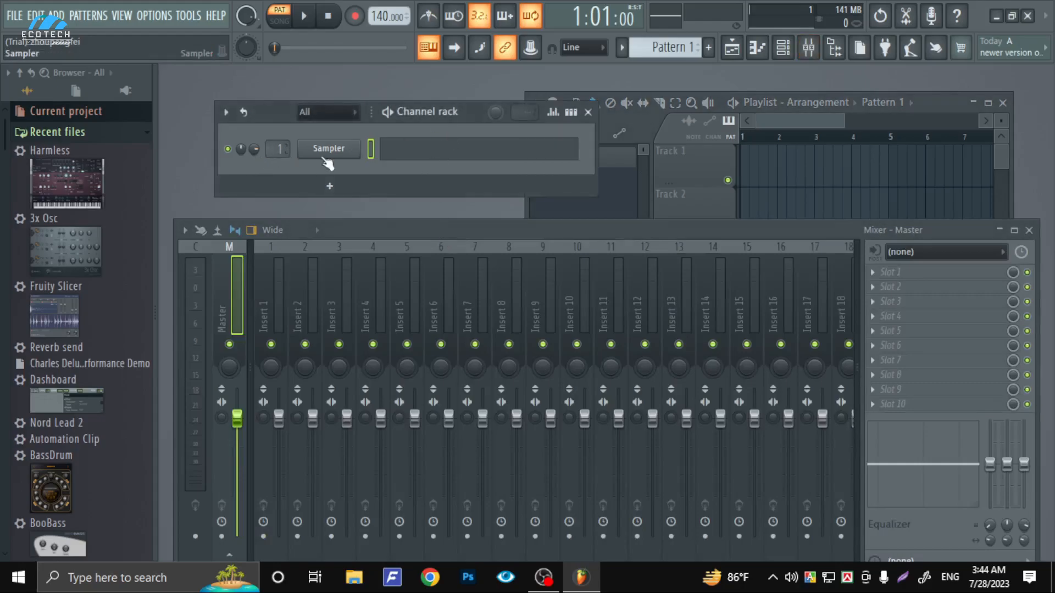
click(327, 156)
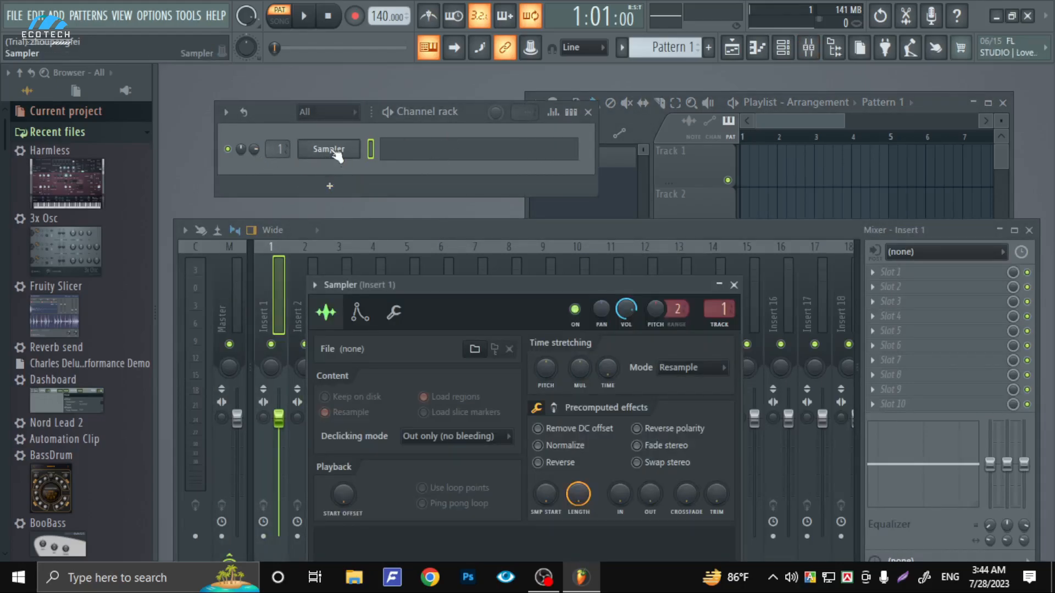
right_click(332, 152)
mouse_move(409, 274)
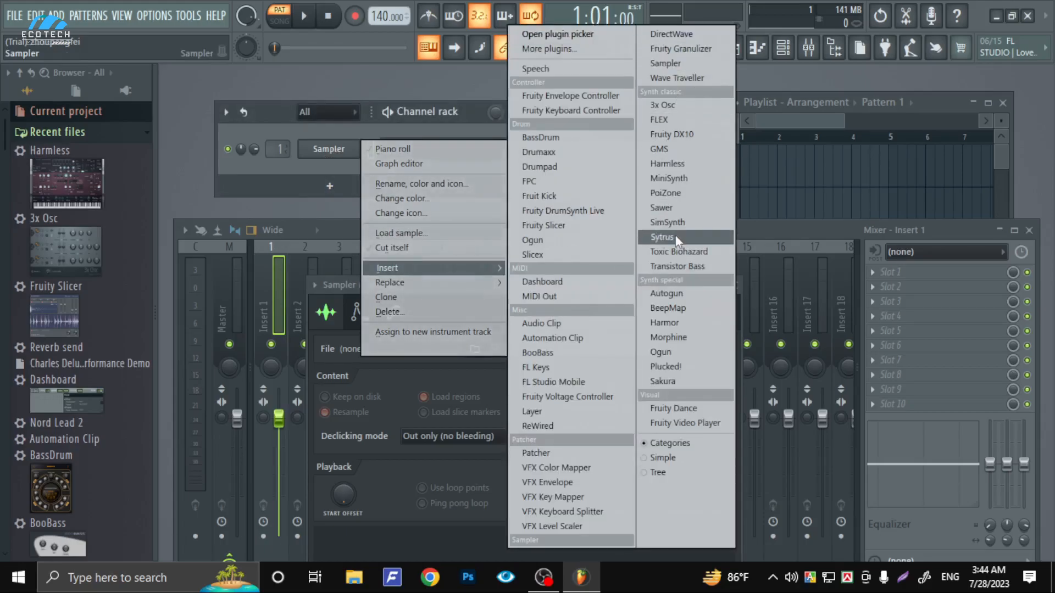
click(667, 164)
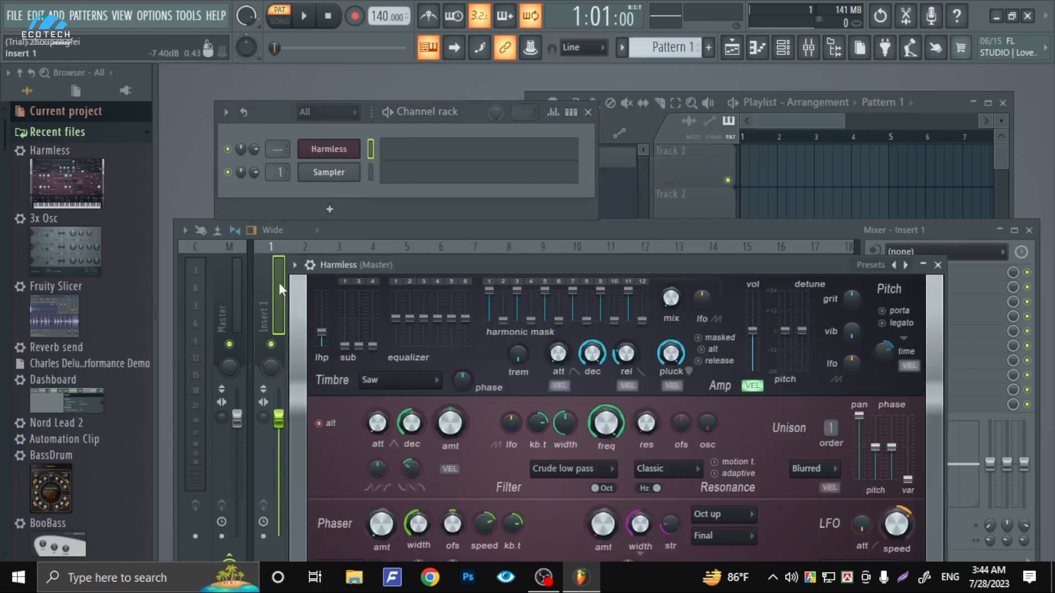
Step: Load the Cinematic FG pad preset into the Harmless synth and close its plugin window
click(355, 235)
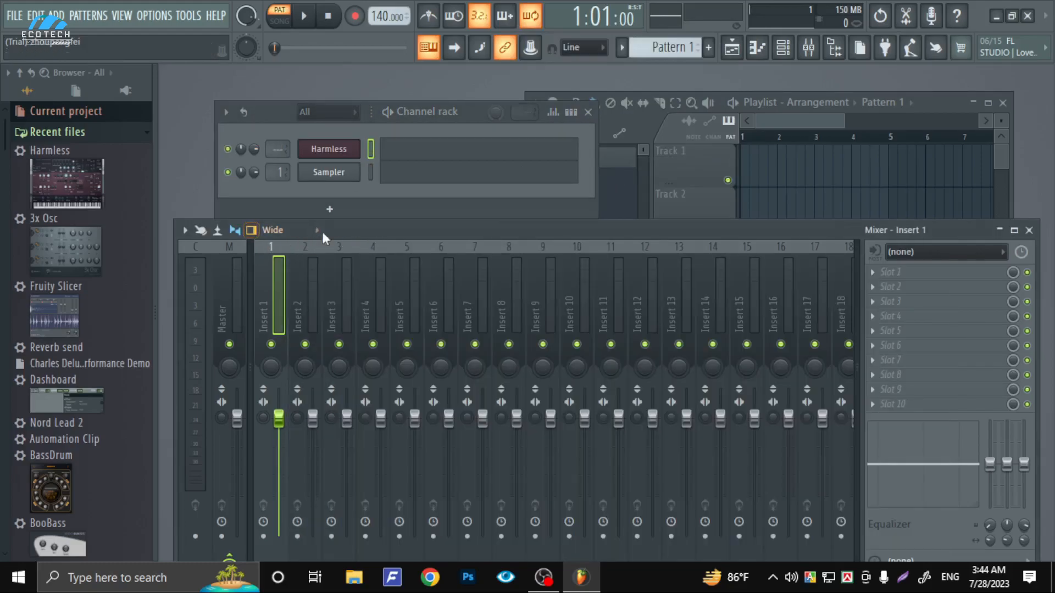
click(330, 156)
click(294, 265)
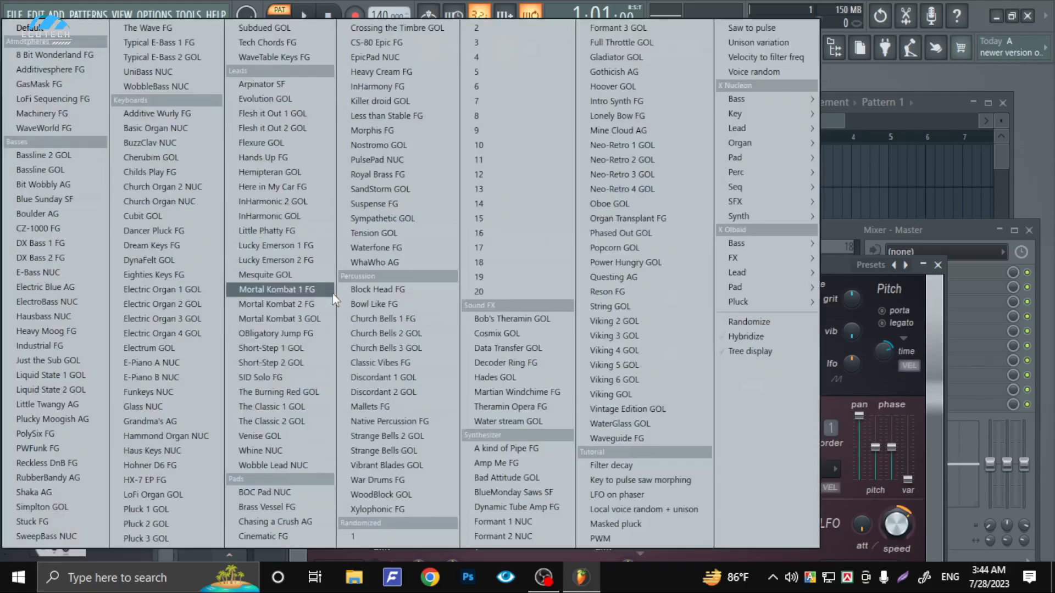
click(839, 263)
click(291, 266)
mouse_move(311, 256)
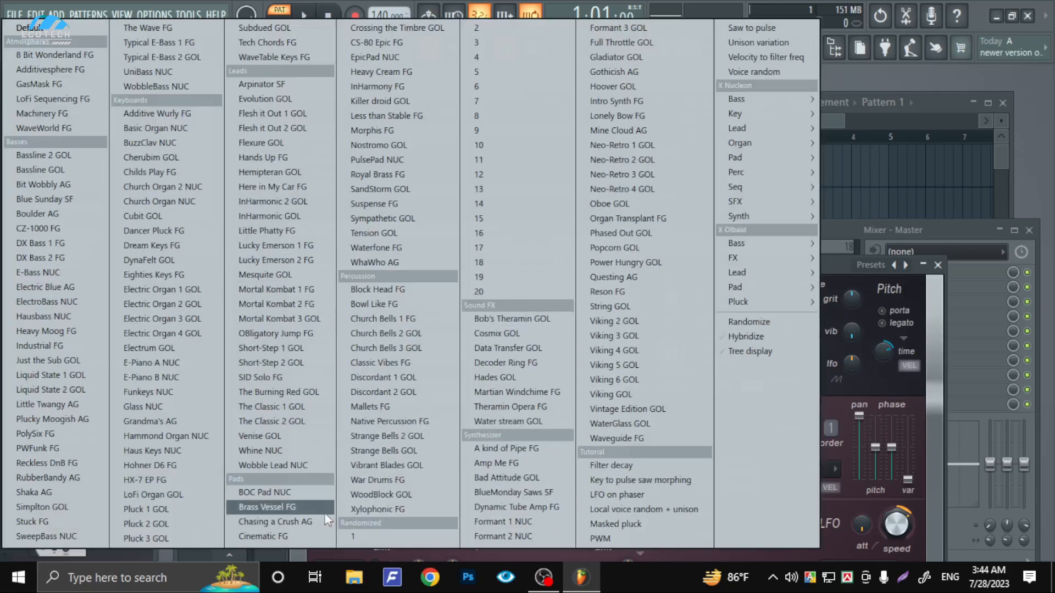
click(271, 532)
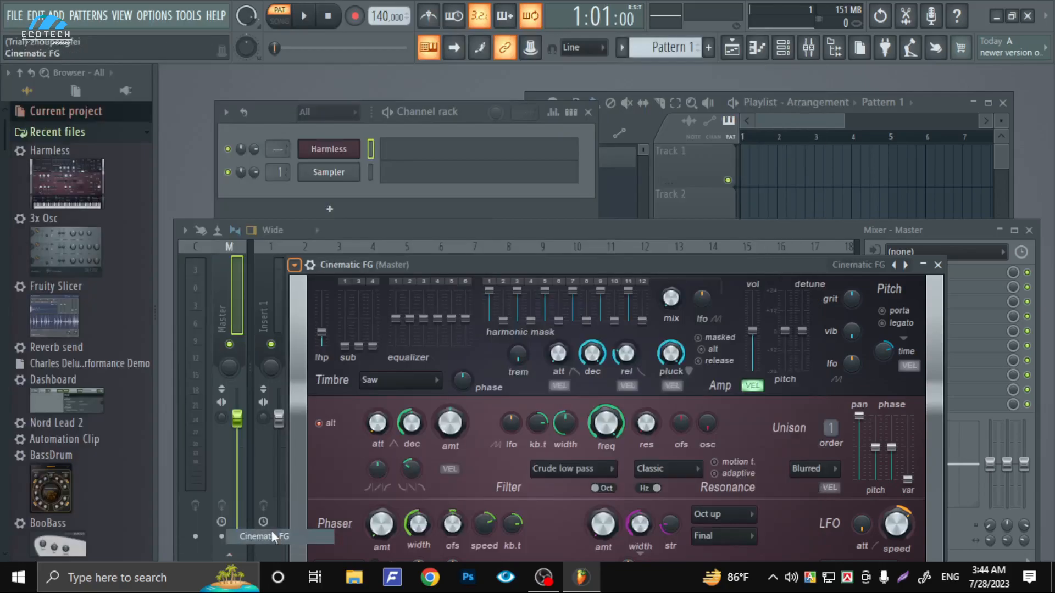
click(938, 265)
Step: Route the Cinematic FG channel to mixer track 1 and clear the Sampler channel's mixer track assignment
click(396, 156)
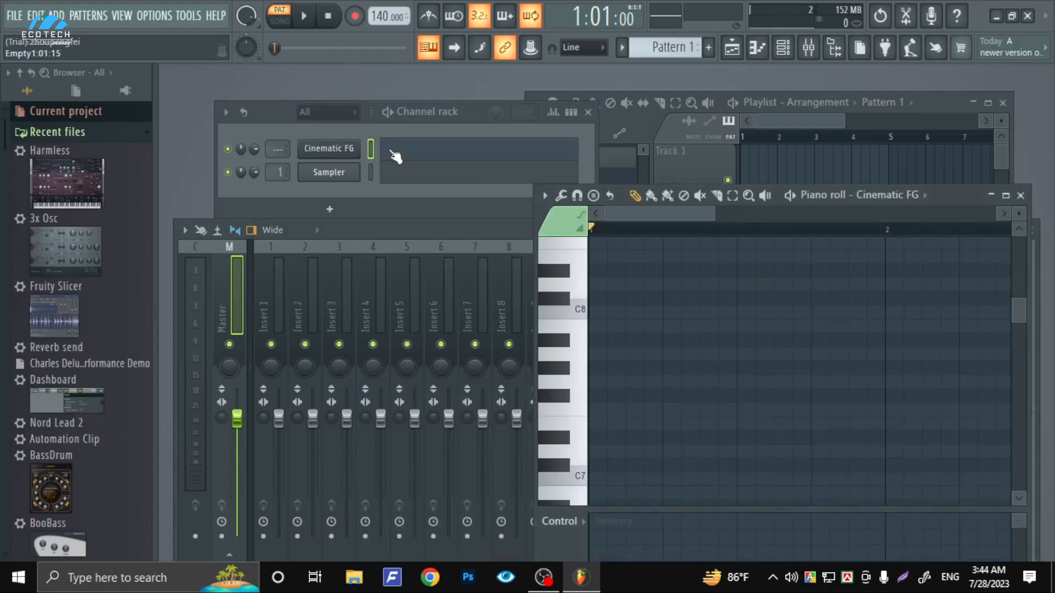
click(679, 166)
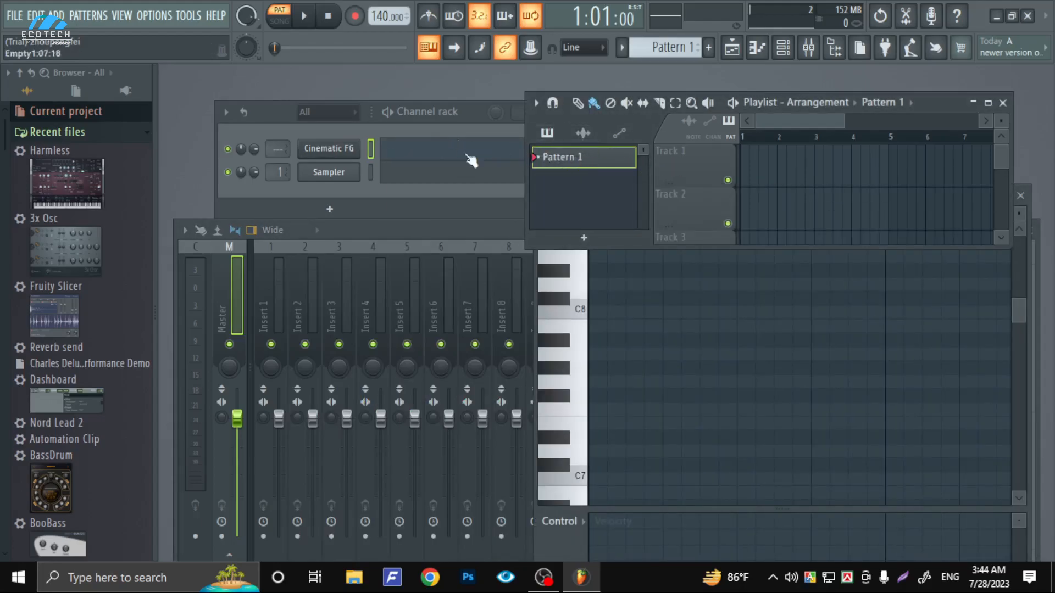
click(281, 147)
drag(281, 147, 281, 143)
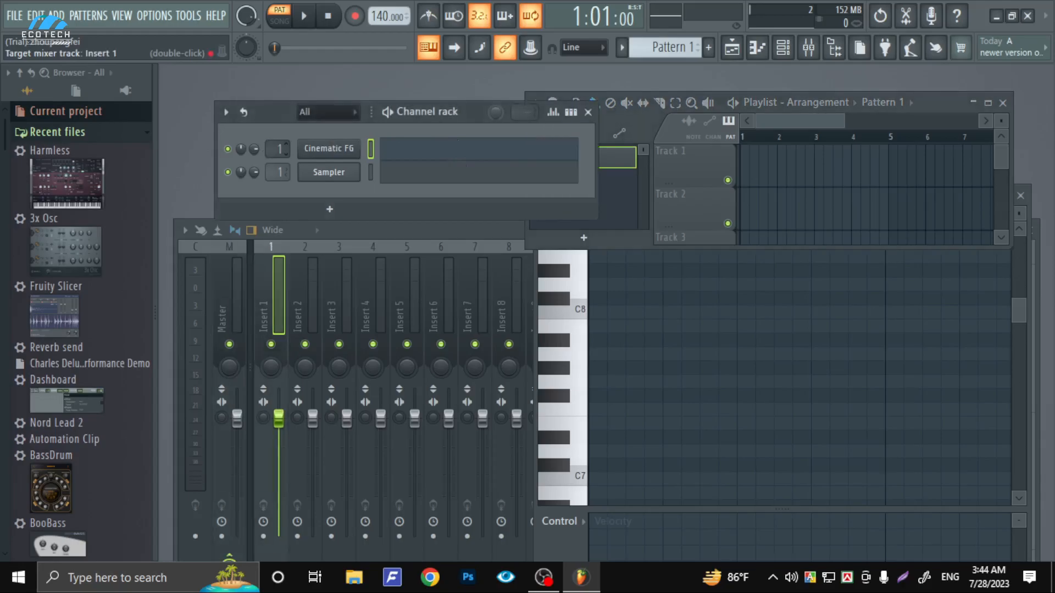
click(277, 172)
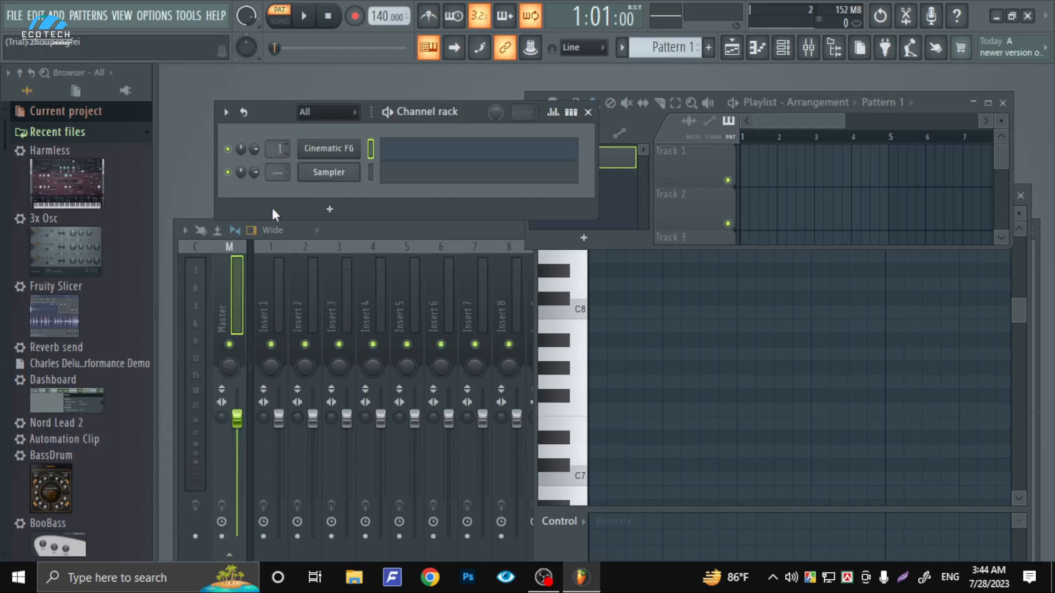
click(267, 301)
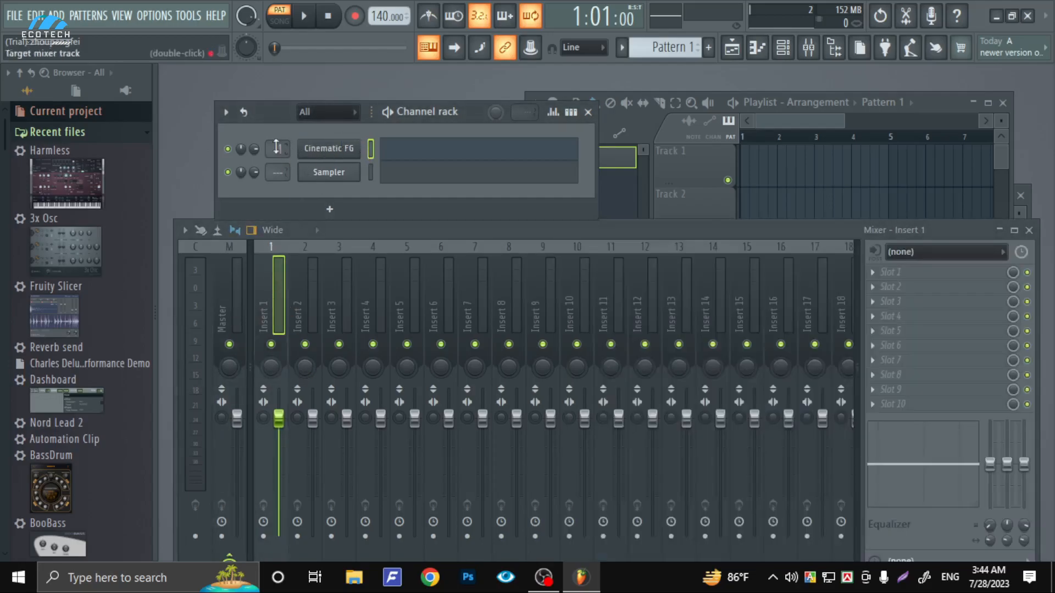
Step: Open the Cinematic FG piano roll and record a take of notes and automation into Pattern 1
click(400, 156)
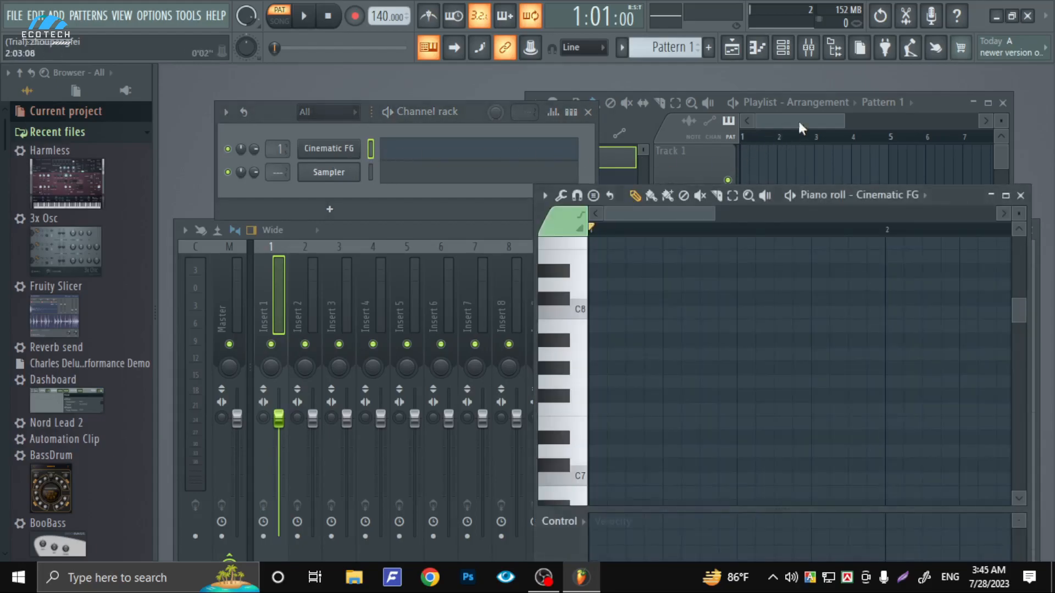
click(355, 17)
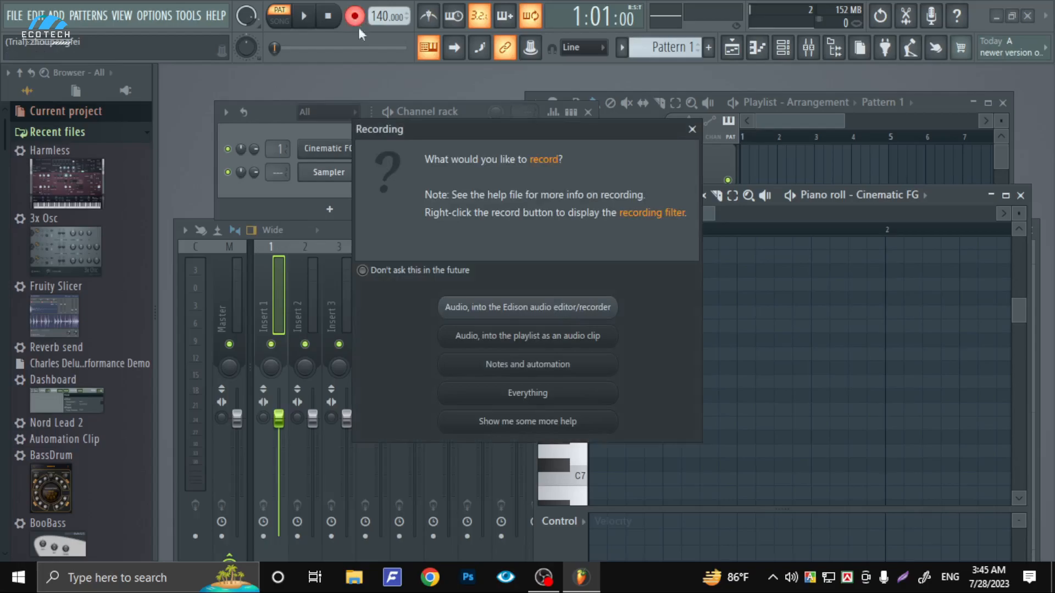
click(512, 369)
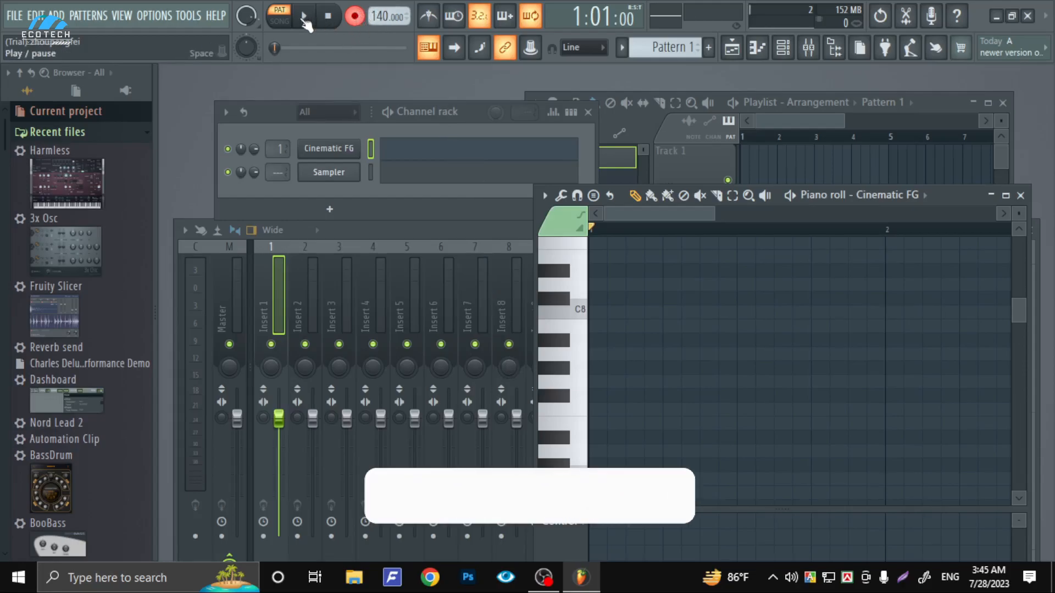
click(303, 18)
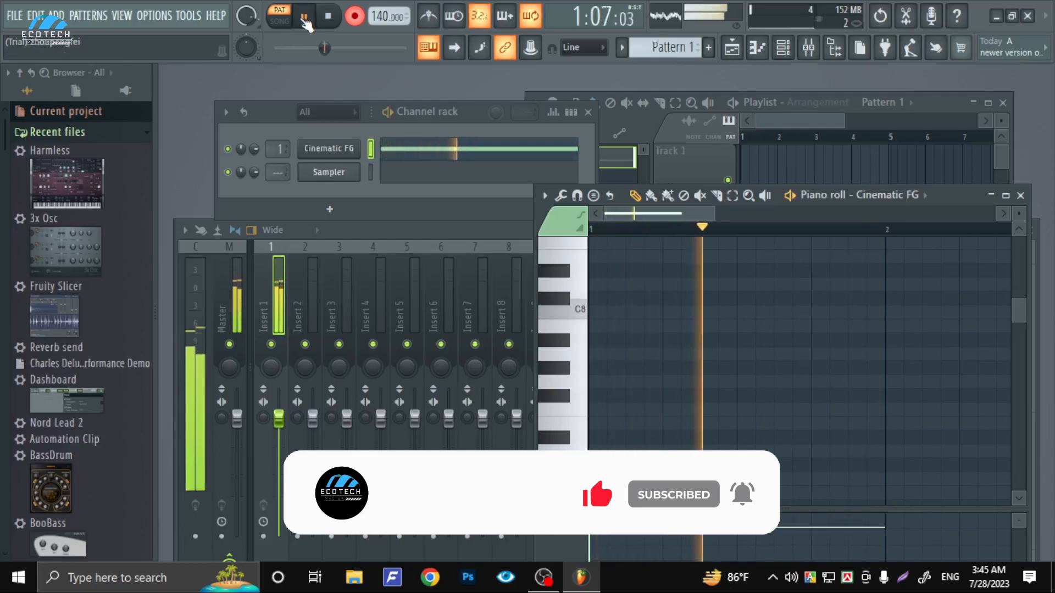
click(330, 18)
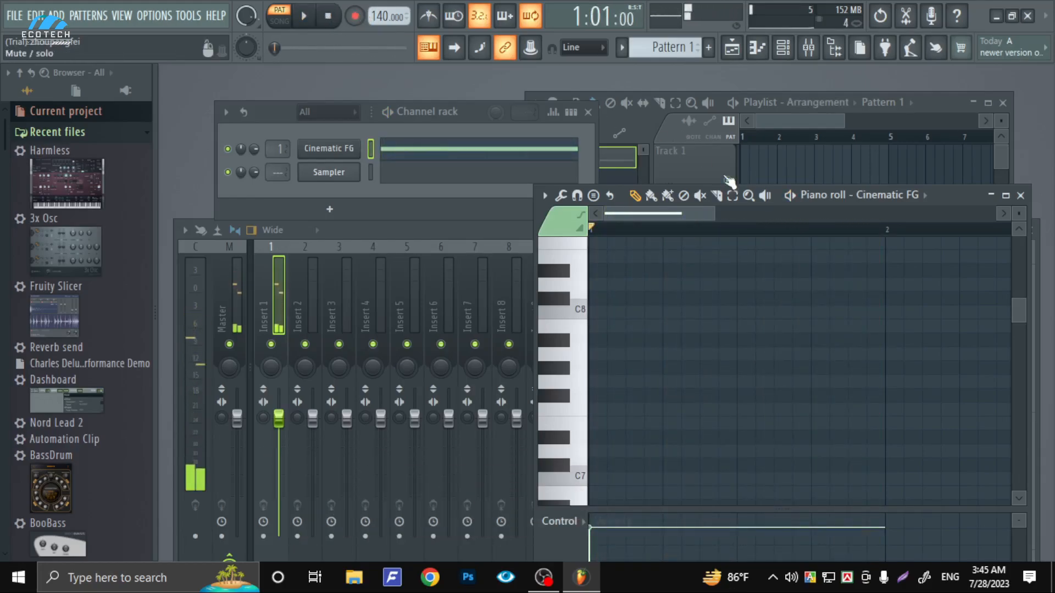
Step: Place a Pattern 1 clip at bar 2 on Track 1 of the playlist
click(724, 179)
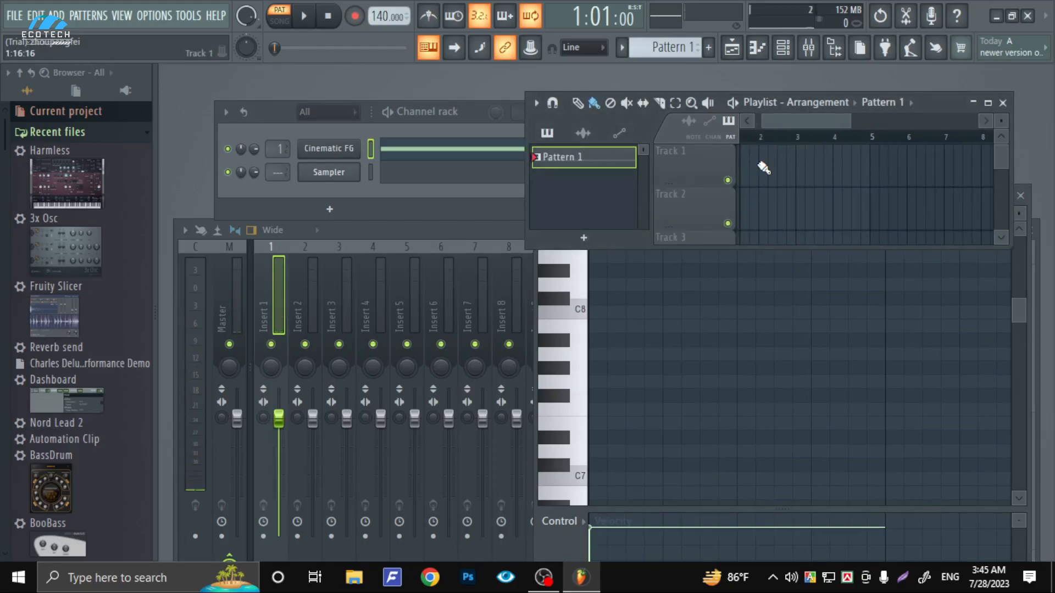
click(762, 167)
drag(826, 124, 796, 125)
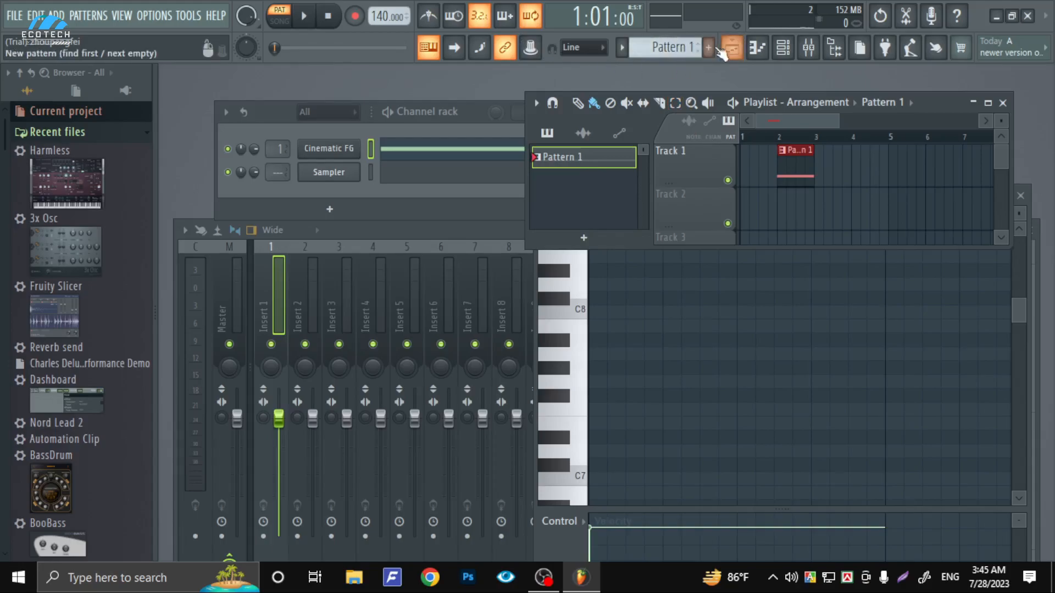
Step: Add a new pattern named Music 2 and rename Pattern 1 as Music 1
click(709, 50)
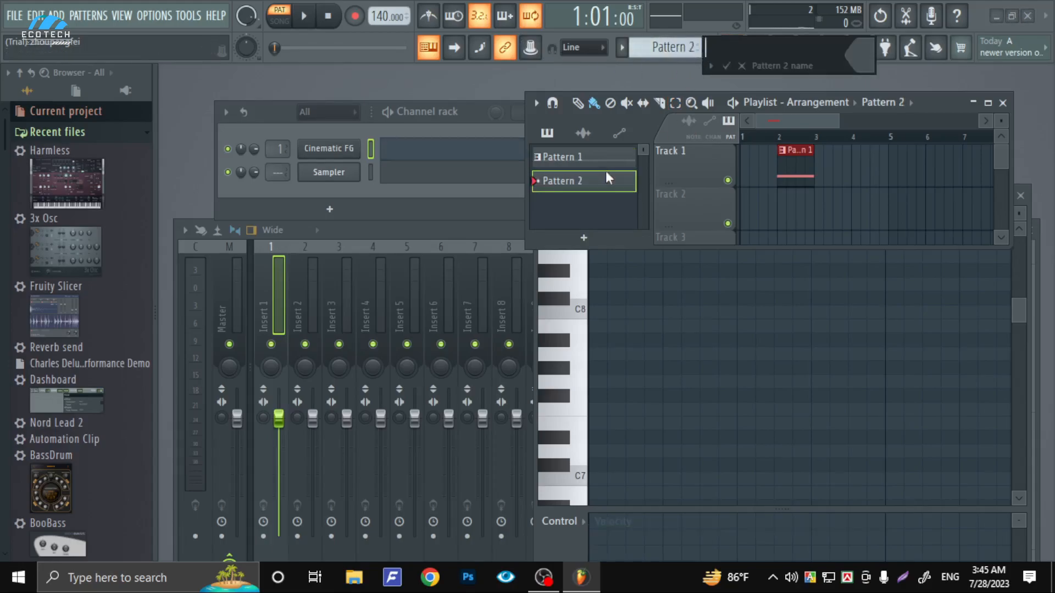
click(731, 63)
click(559, 158)
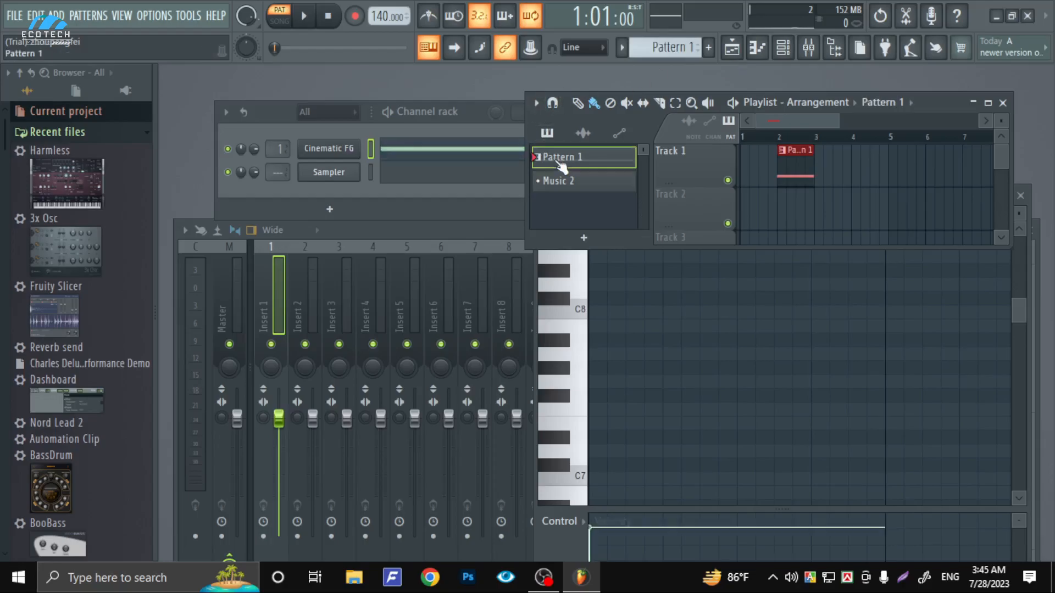
right_click(561, 163)
click(625, 234)
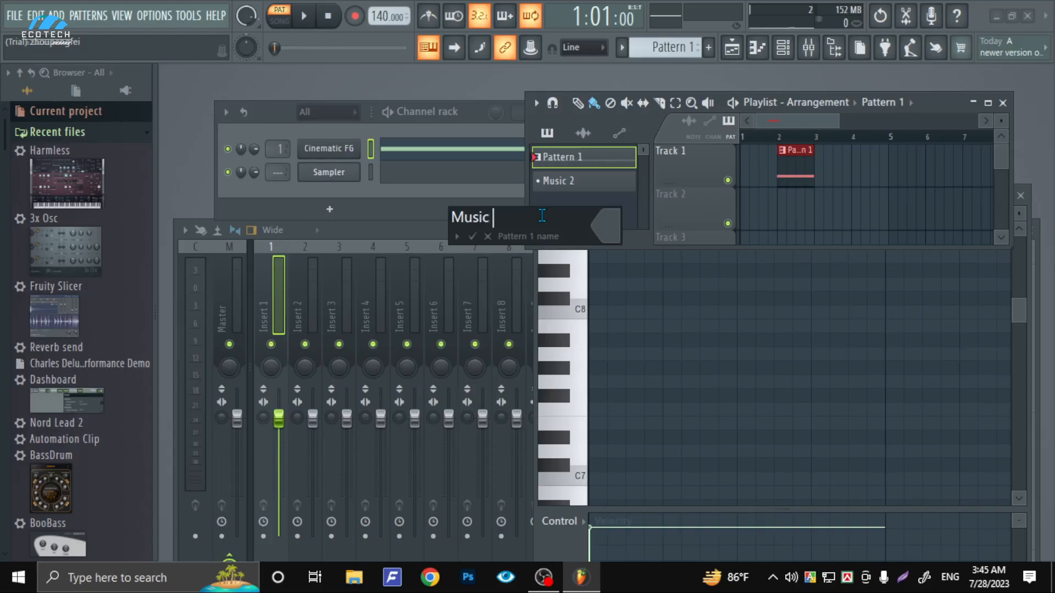
text(Music 1)
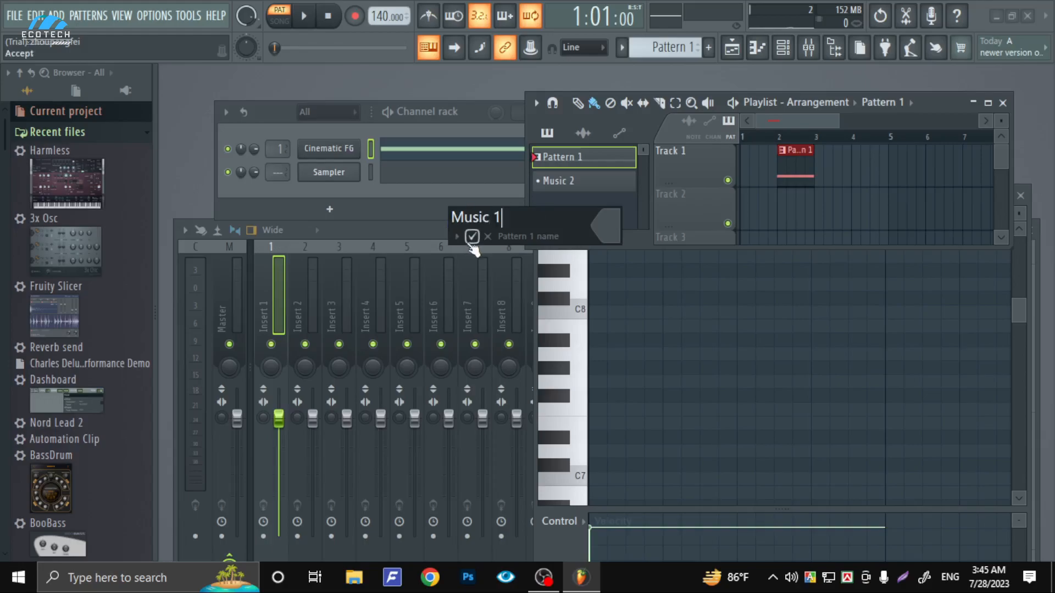
click(471, 236)
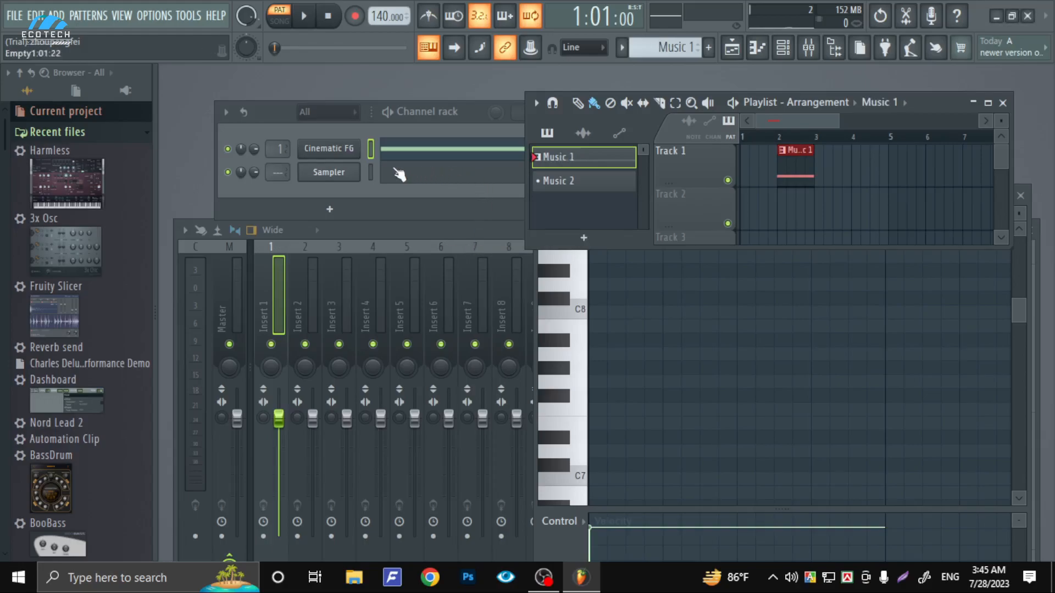
Step: Make Music 2 the active pattern in the playlist's pattern list
click(330, 209)
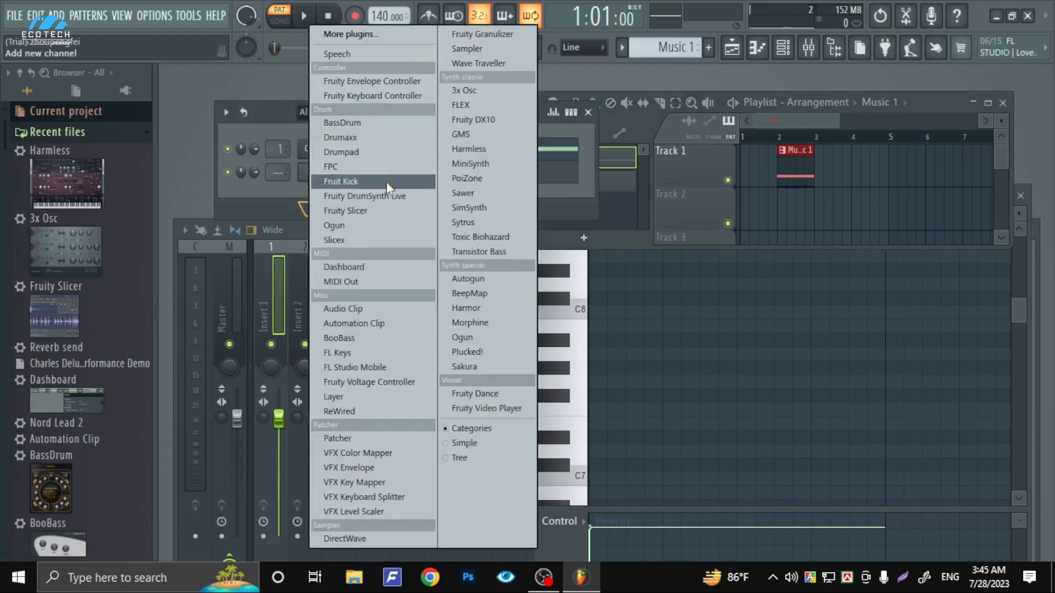
click(687, 195)
click(581, 187)
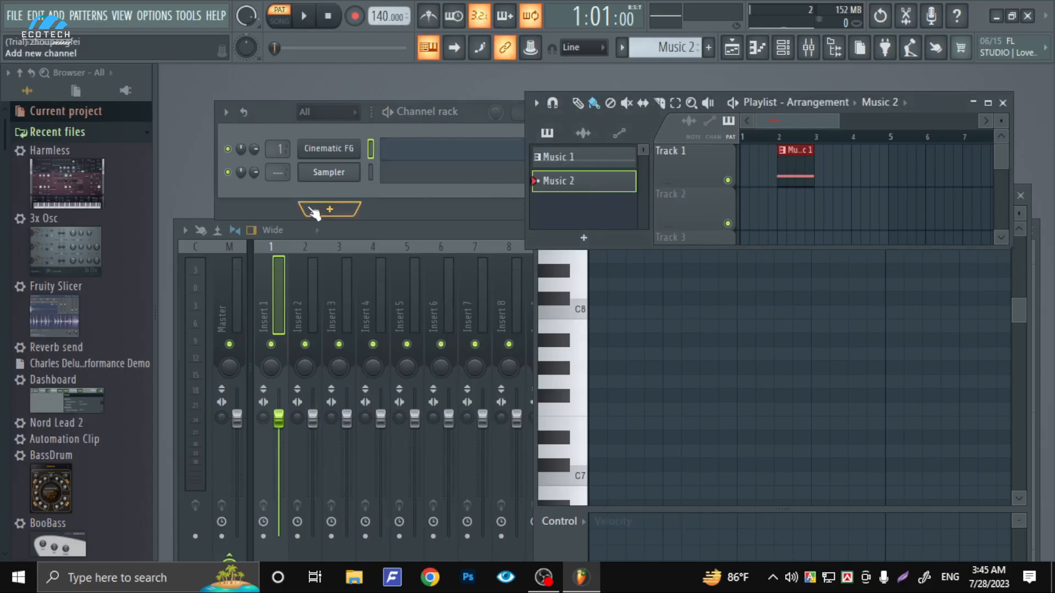
Step: Add a Harmless synth channel for Music 2, load its Cinematic FG preset and close the plugin window
click(325, 213)
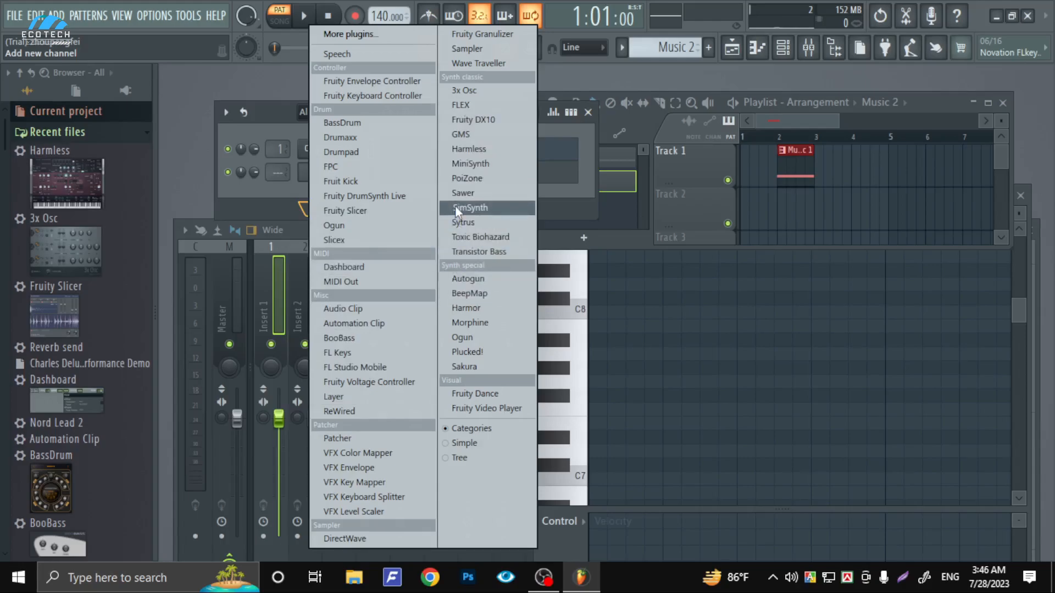
click(468, 149)
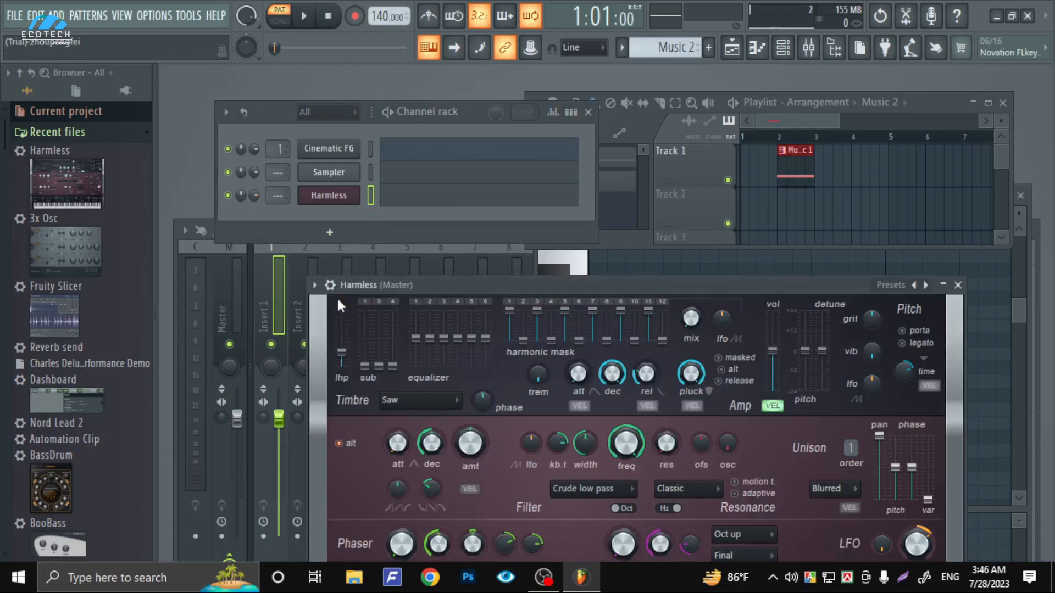
click(315, 285)
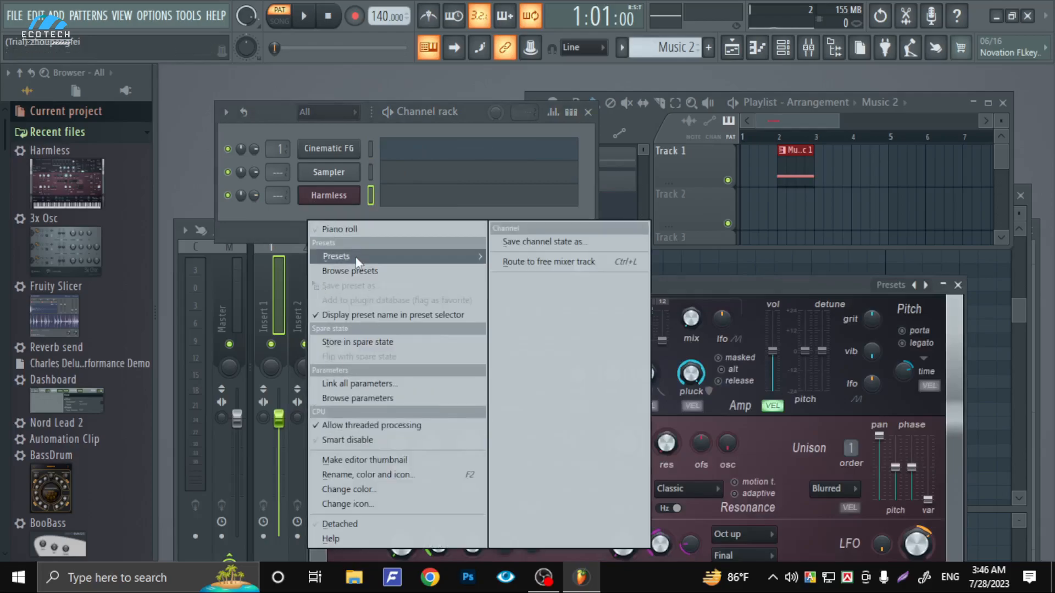
mouse_move(377, 256)
click(284, 524)
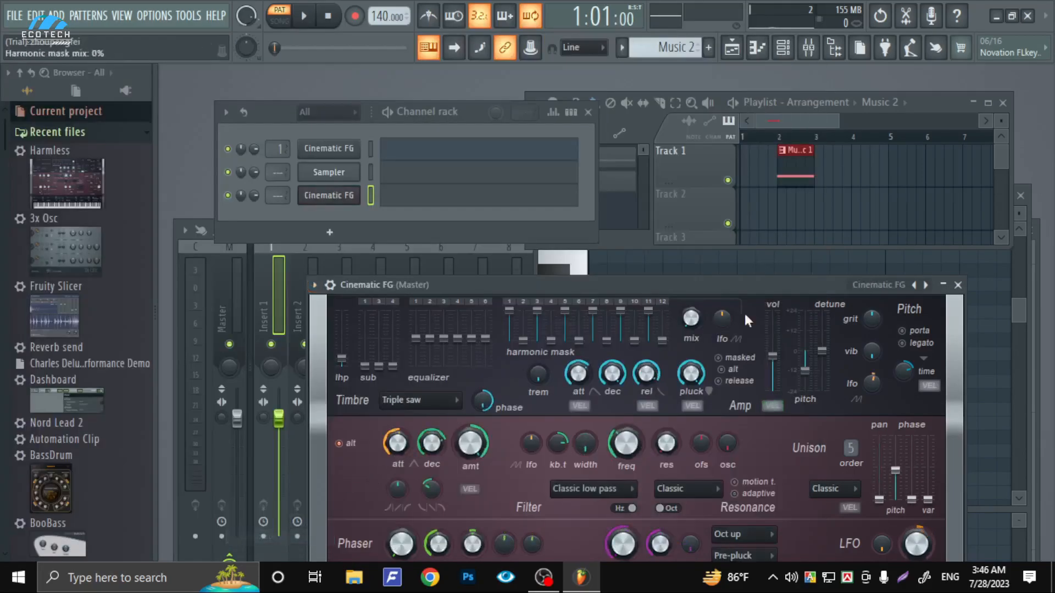
click(958, 284)
Step: Open the new Cinematic FG channel's piano roll and record a take of notes and automation into Music 2
click(433, 200)
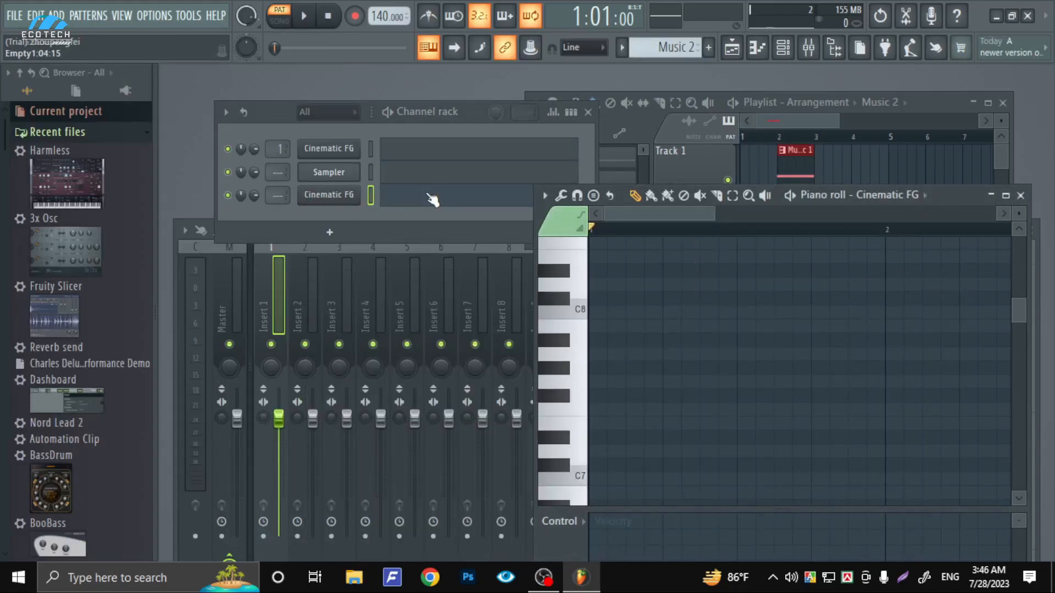
click(354, 16)
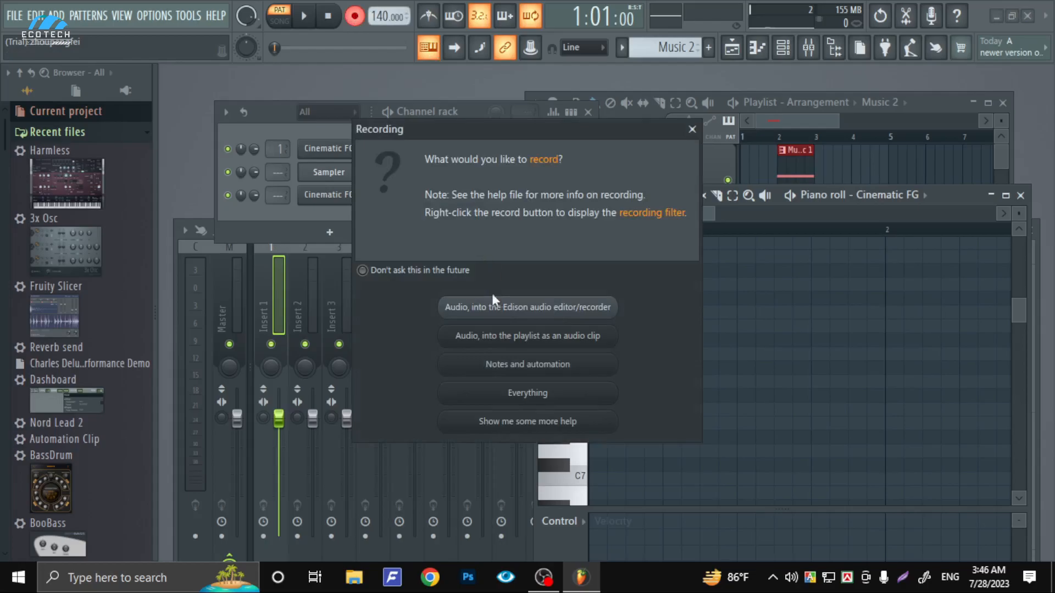
click(514, 365)
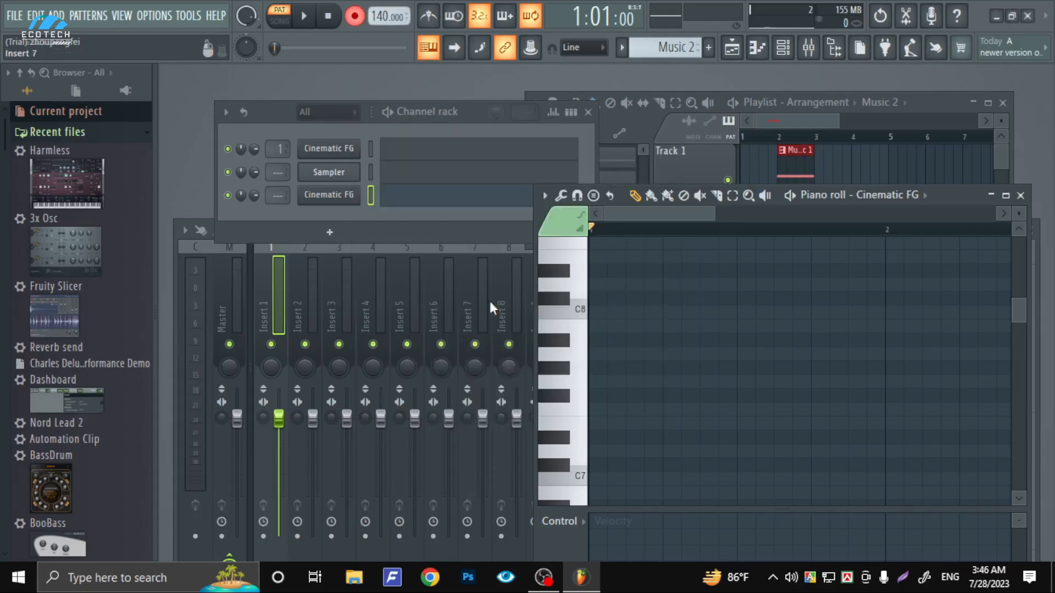
click(305, 20)
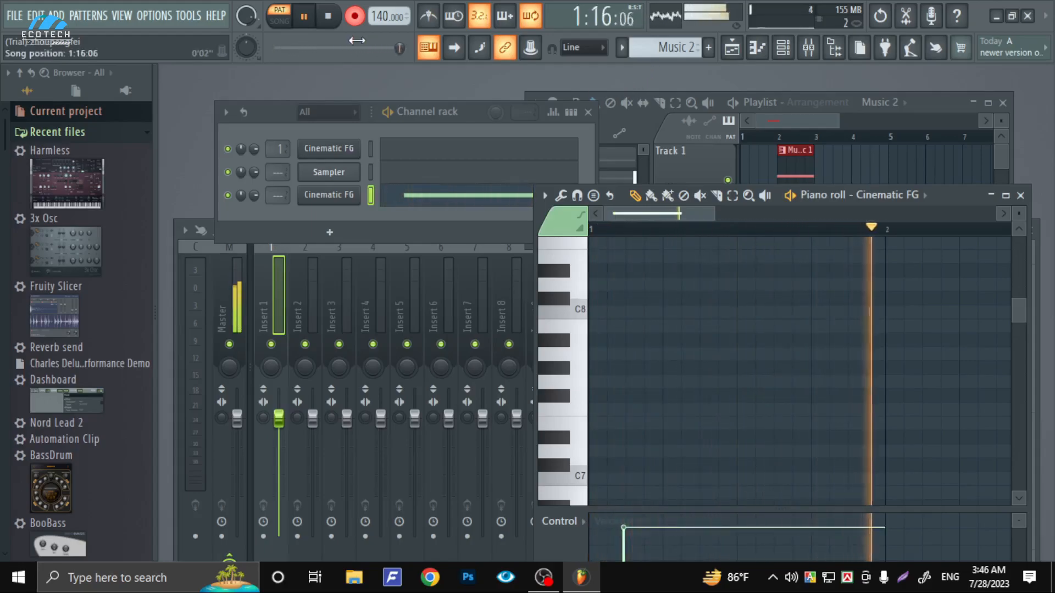
click(332, 18)
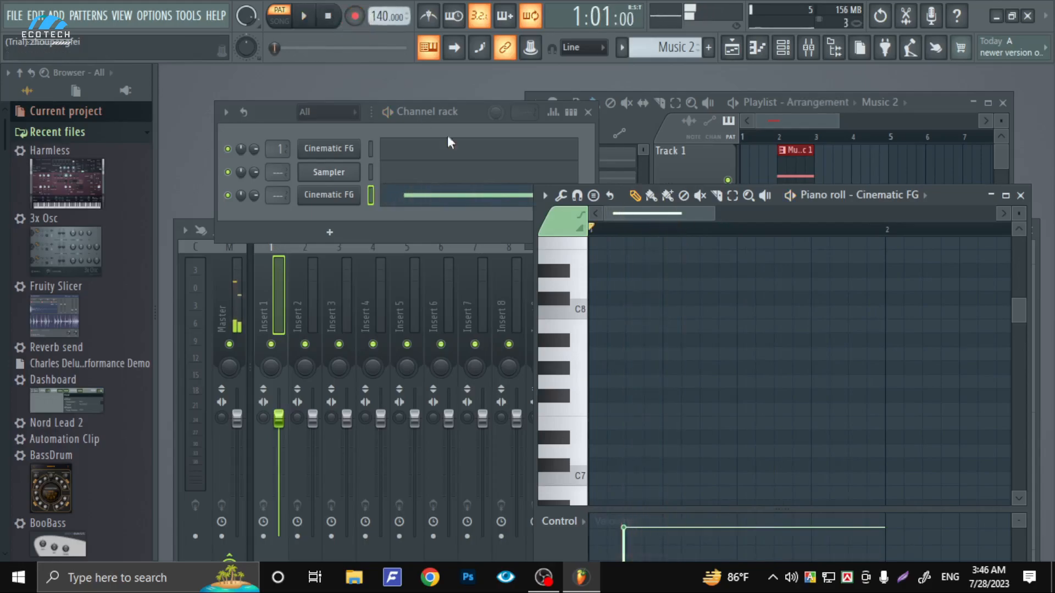
Step: Place a Music 2 clip midway through bar 3 on Track 2 of the playlist
click(919, 109)
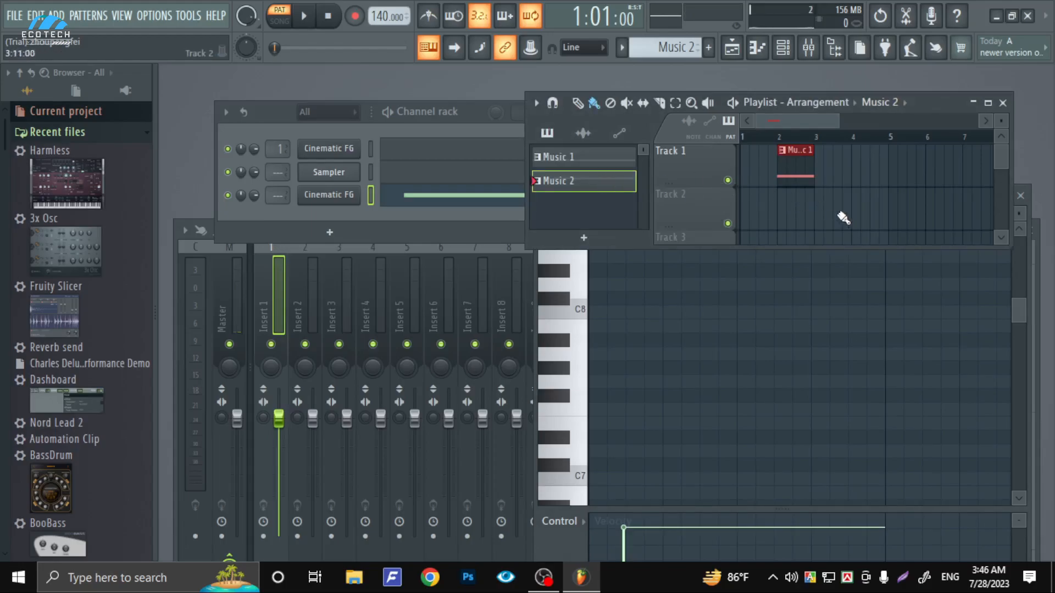
click(843, 218)
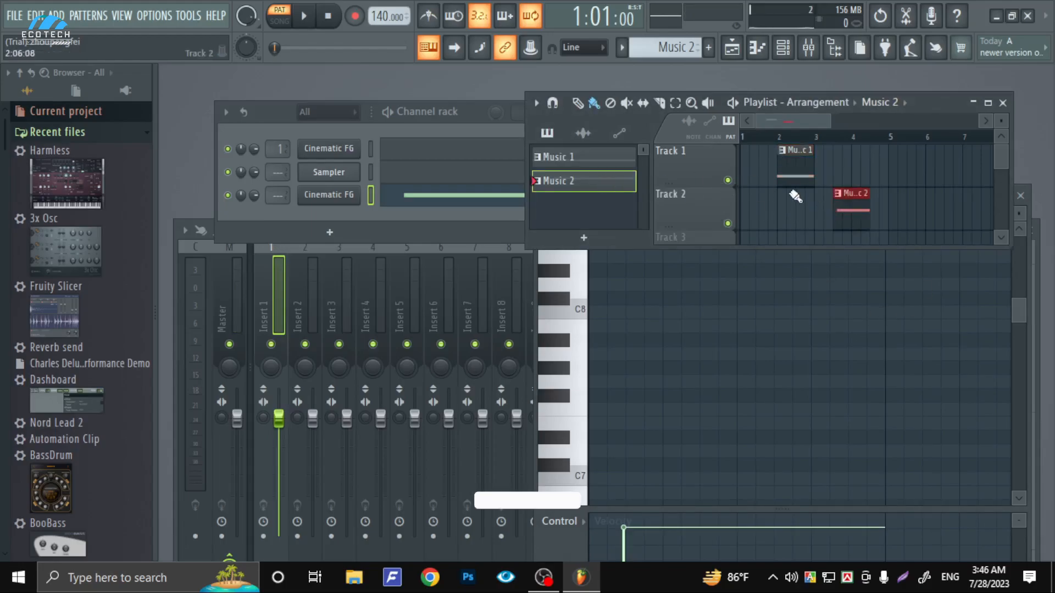
scroll(757, 196, down, 1)
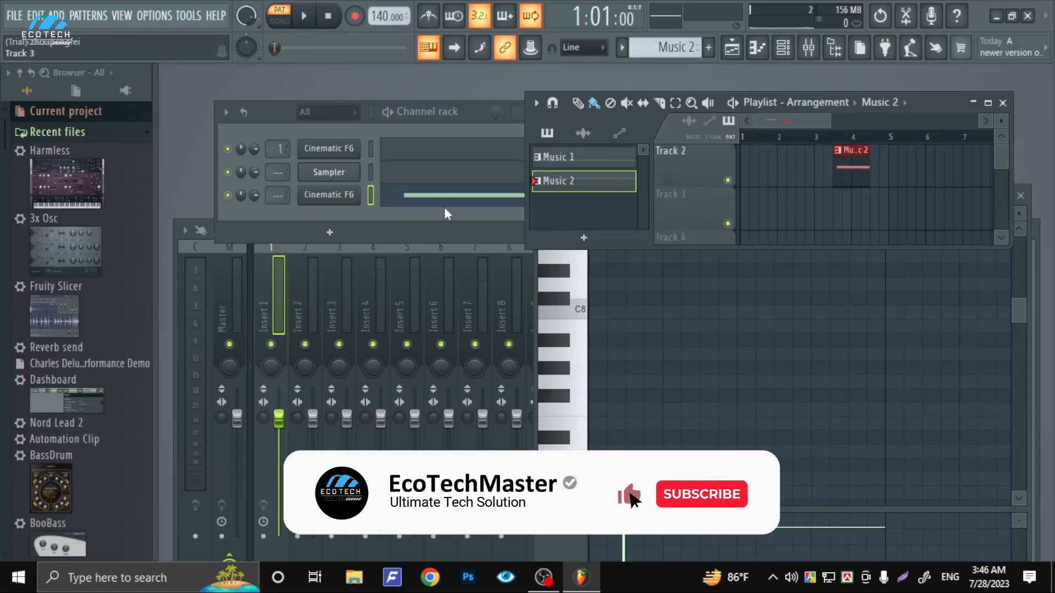
Step: Add a new pattern named Music 3
click(370, 216)
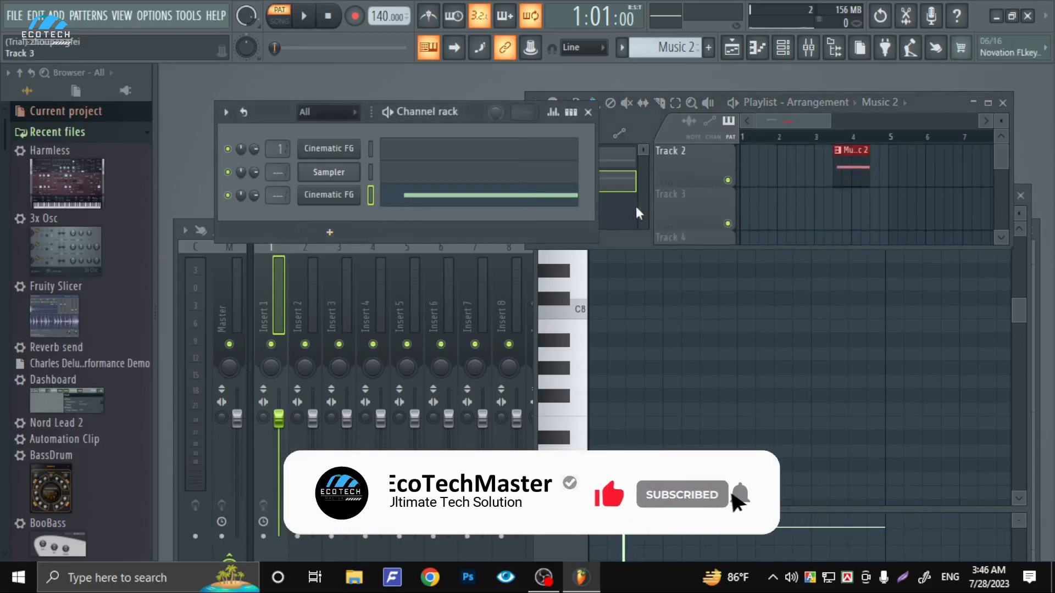
click(709, 47)
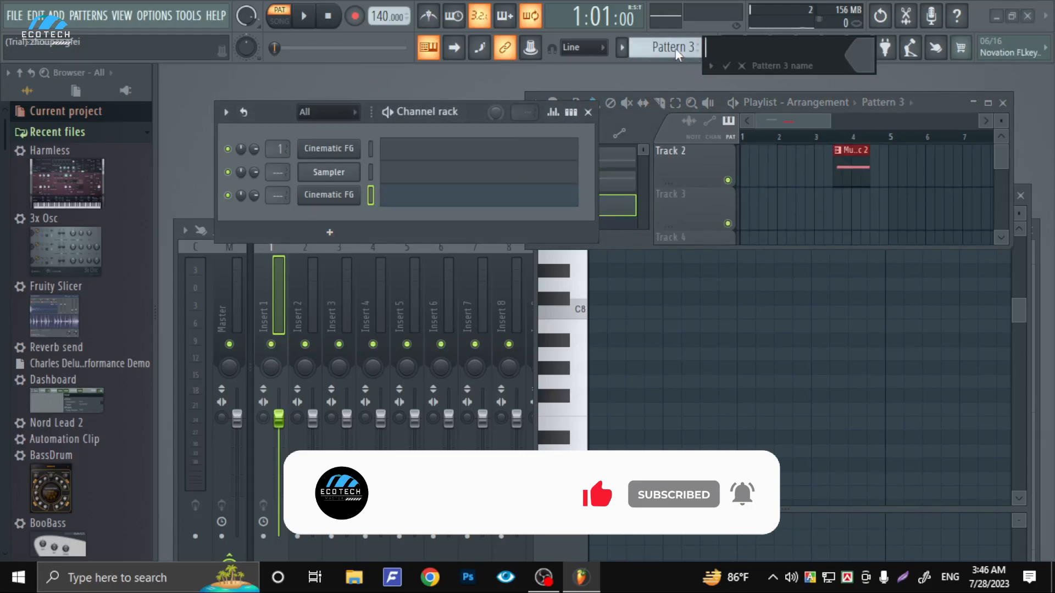
text(Music 3)
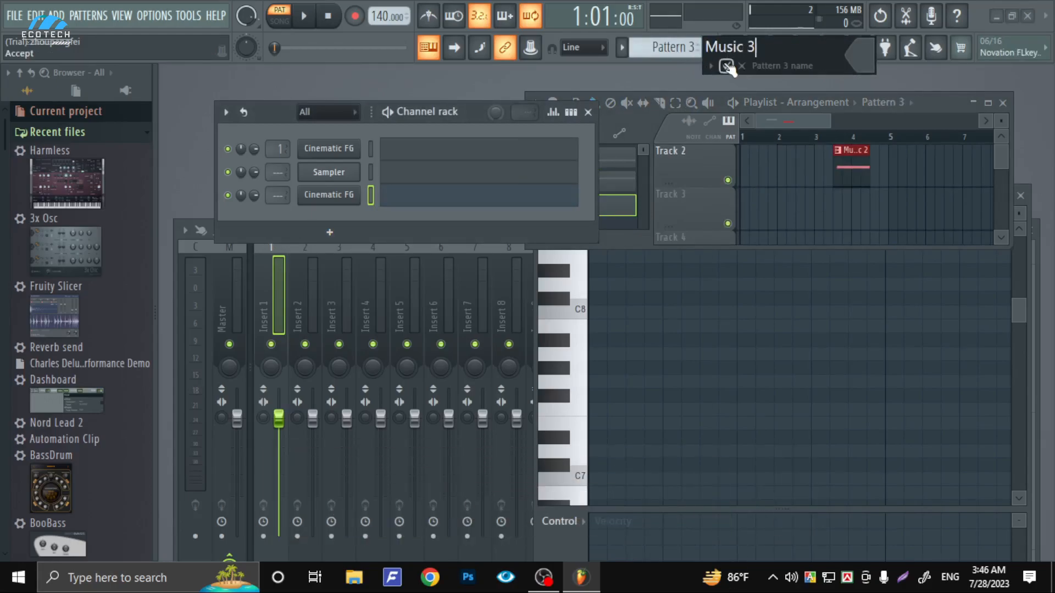
click(726, 66)
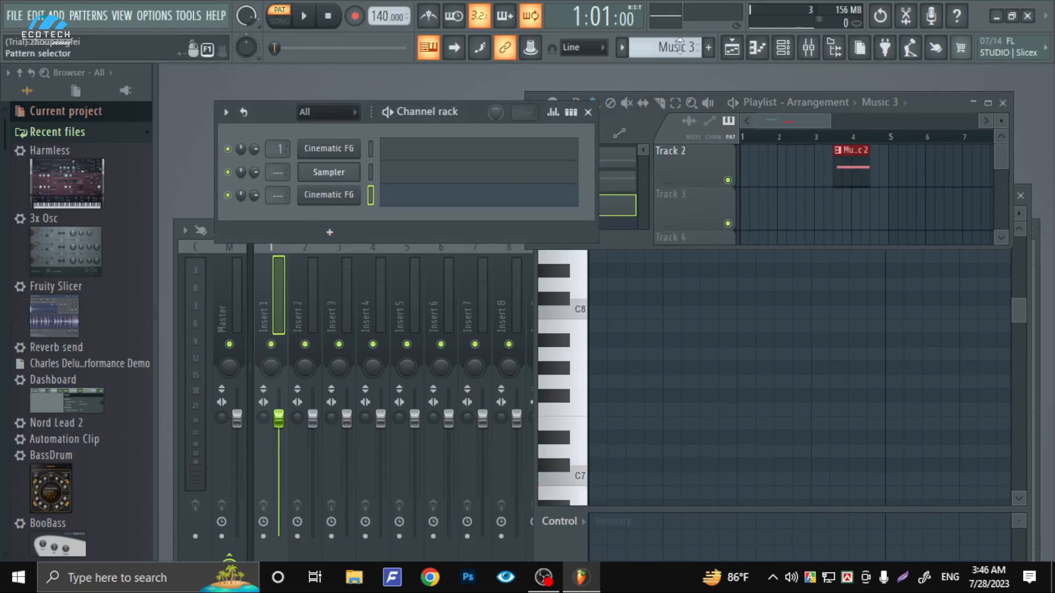
Step: Route the second Cinematic FG channel, below Sampler, to mixer track 2
click(316, 201)
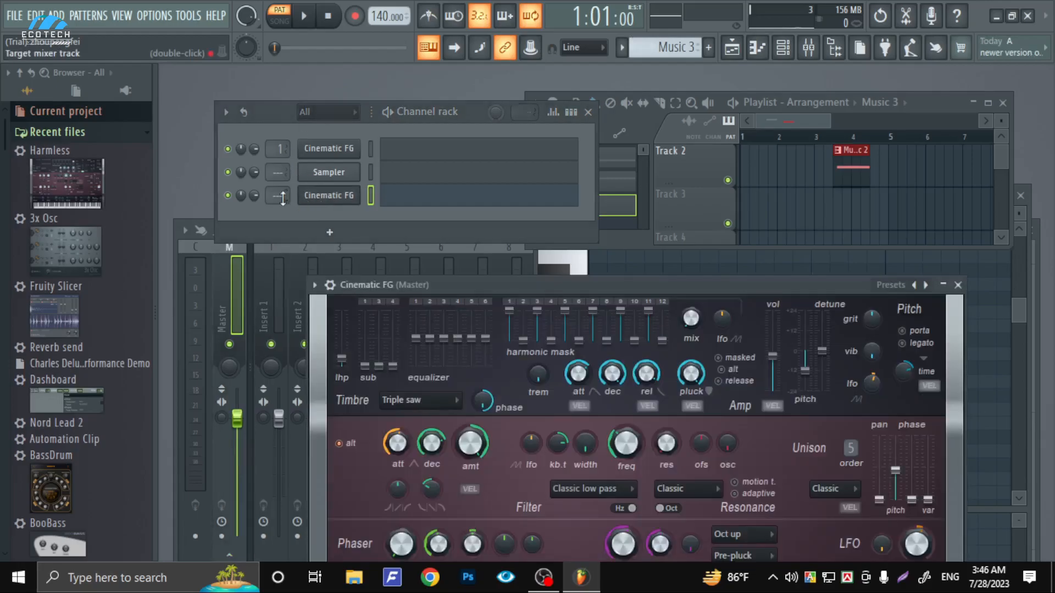
drag(279, 197, 279, 182)
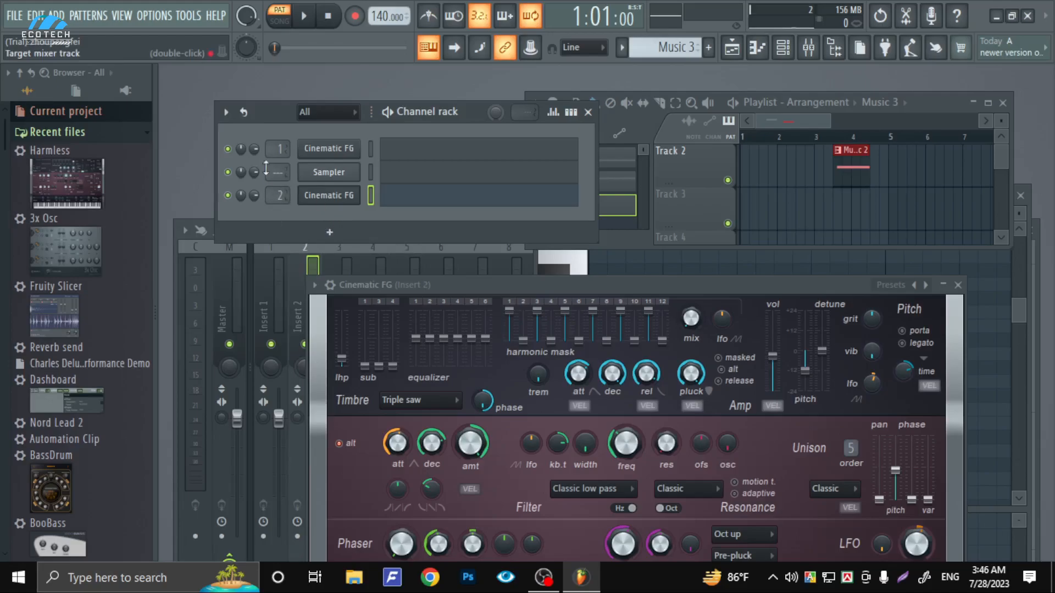
Step: Add another Harmless channel below the existing ones, load the Cinematic FG preset and close its plugin window
click(331, 237)
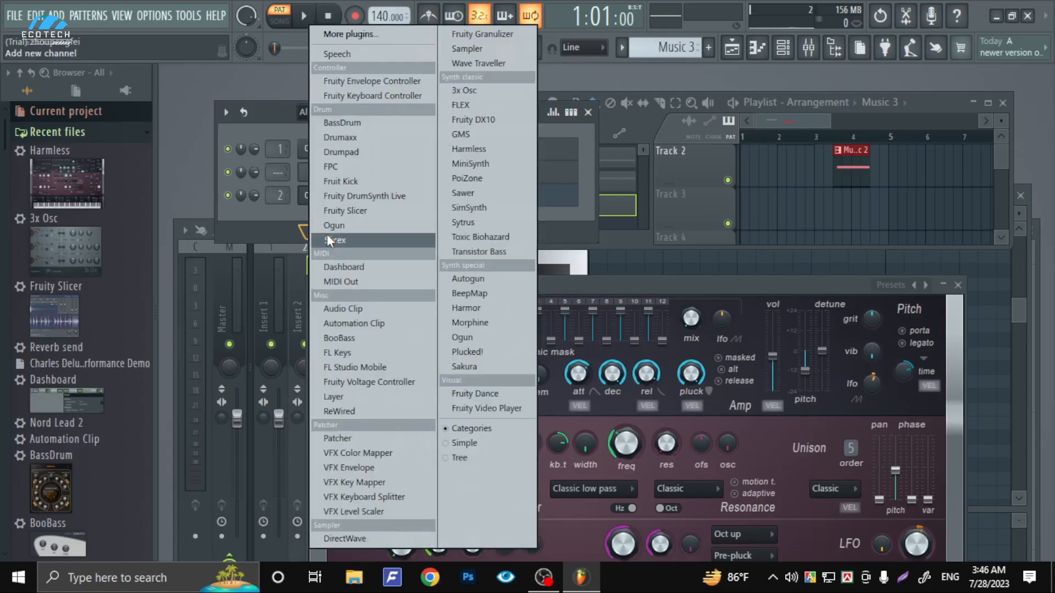
click(909, 122)
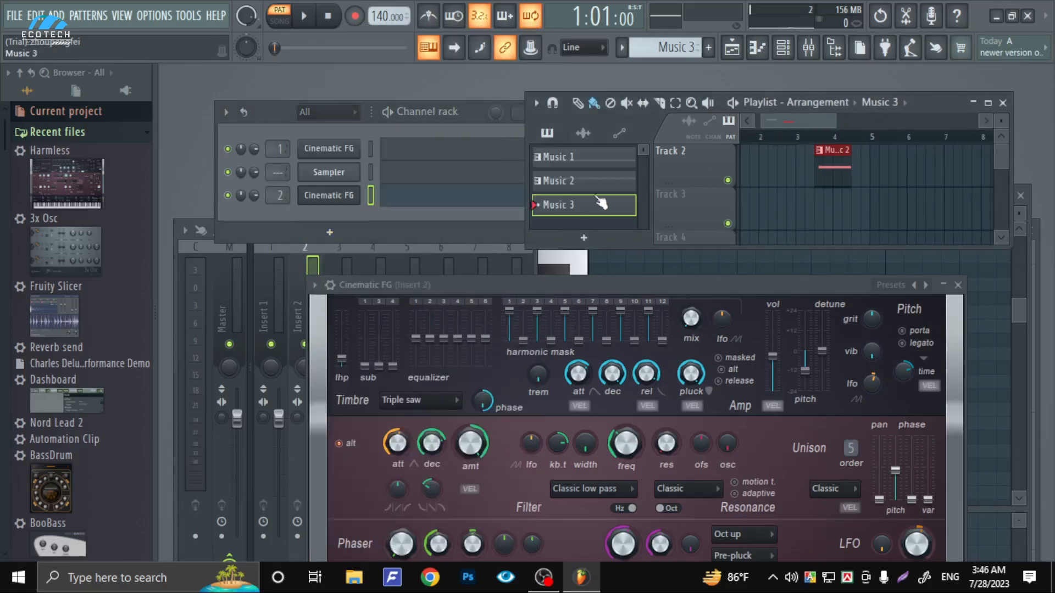
click(327, 236)
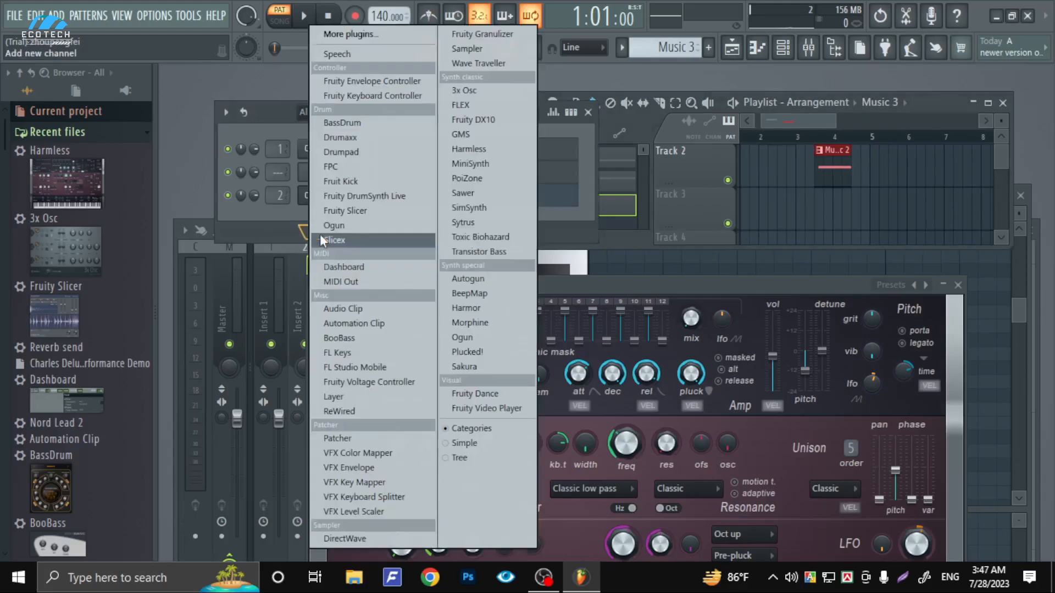
click(470, 151)
click(174, 144)
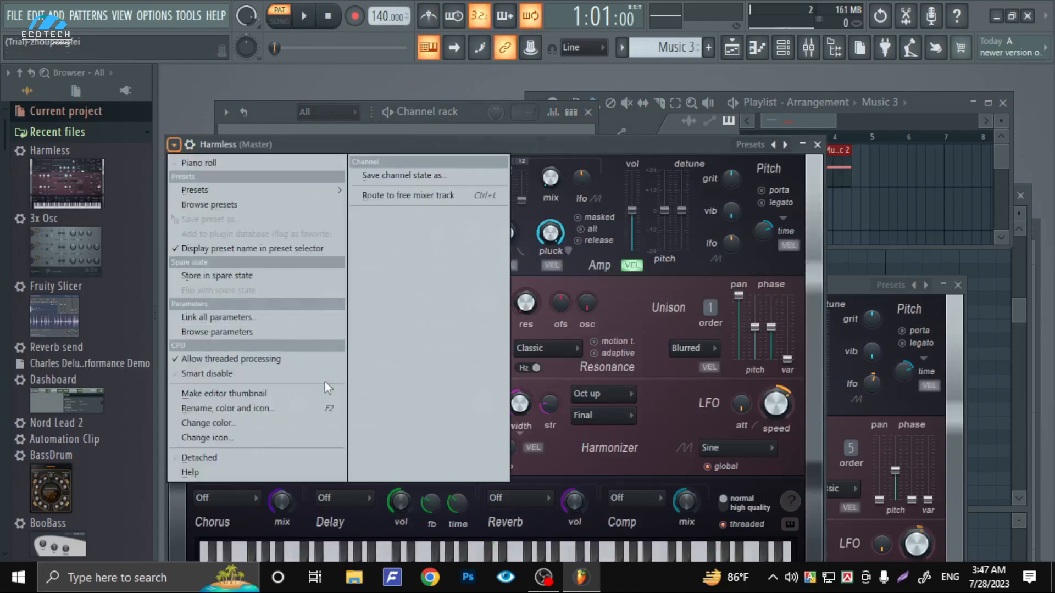
click(268, 198)
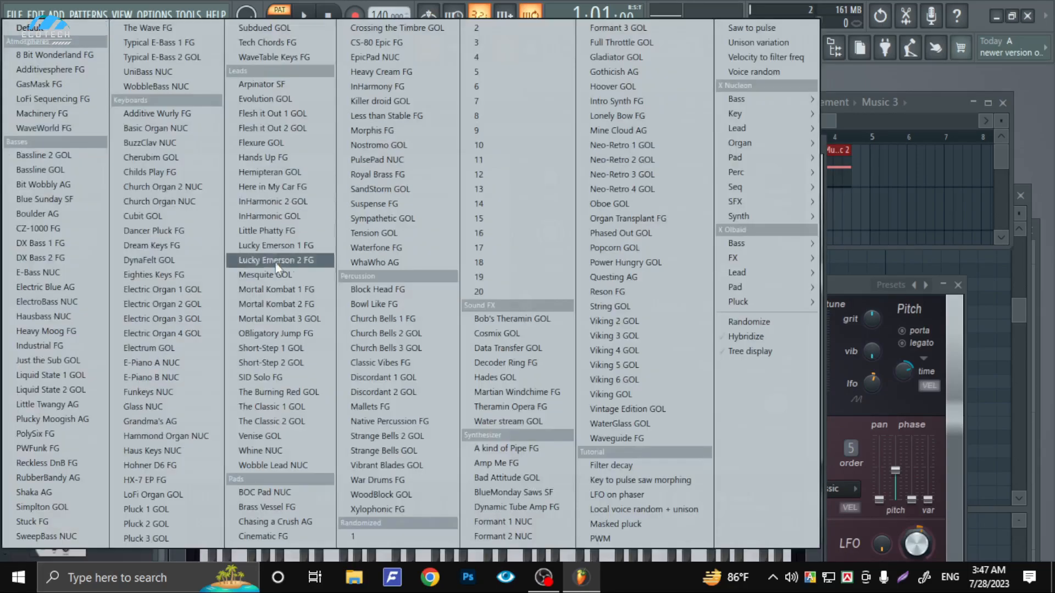
click(306, 534)
click(817, 144)
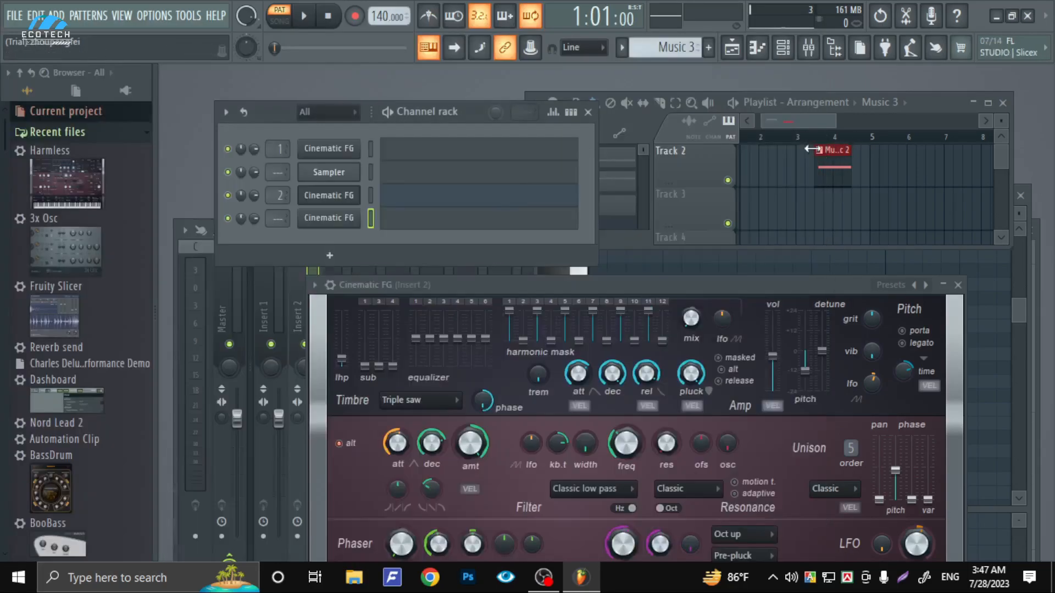
Step: Open the third Cinematic FG channel's plugin window and route the channel to mixer track 3
click(347, 222)
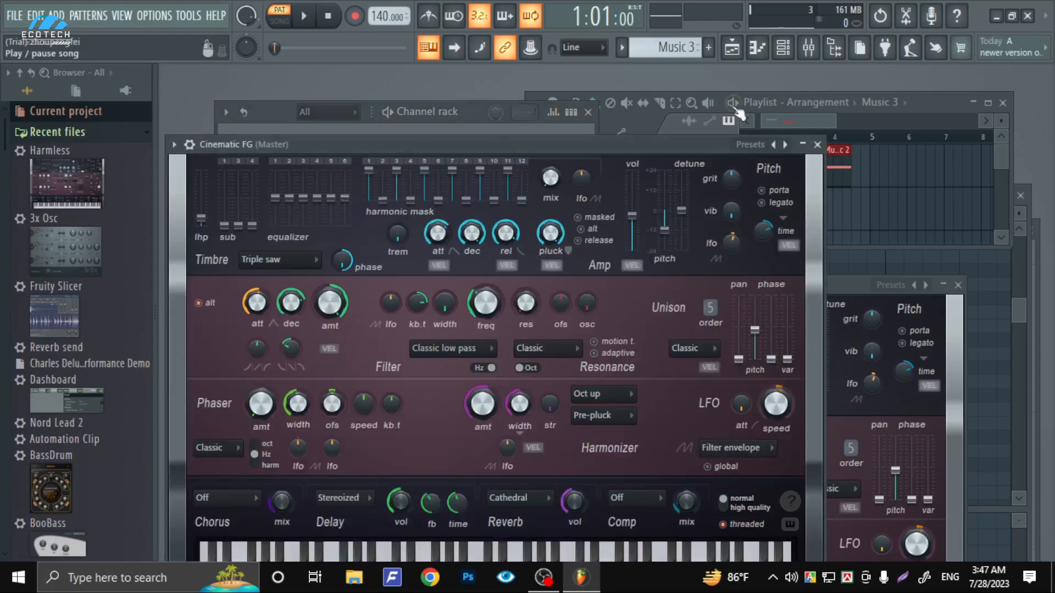
click(817, 146)
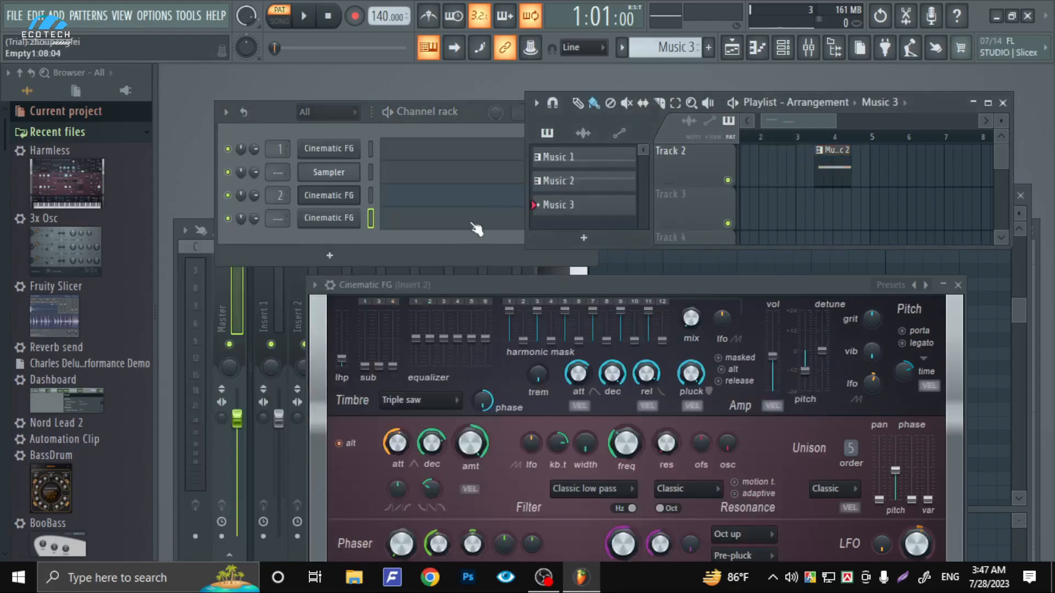
click(355, 218)
click(484, 132)
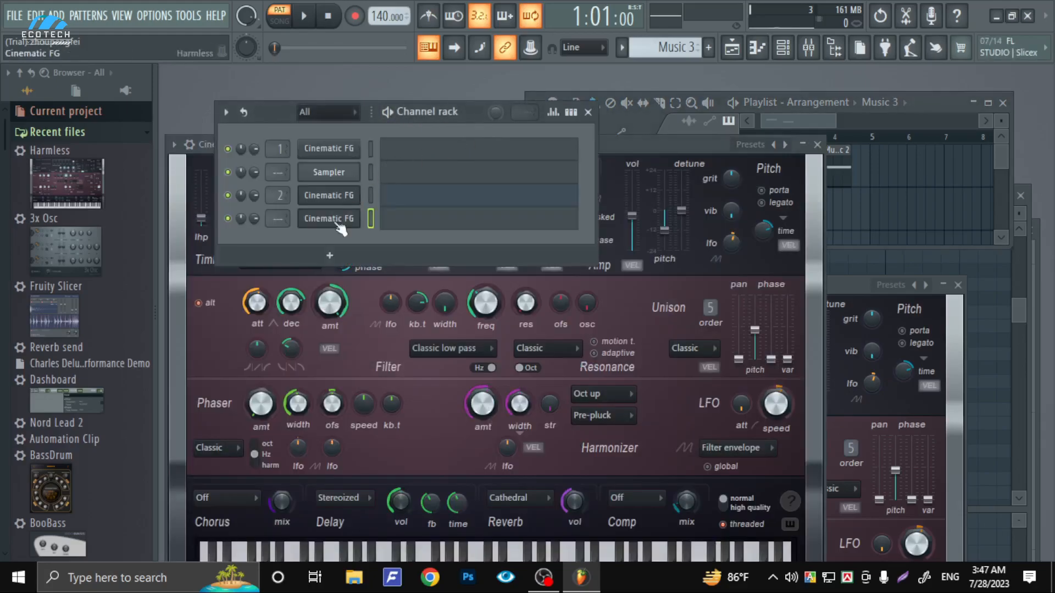
click(411, 228)
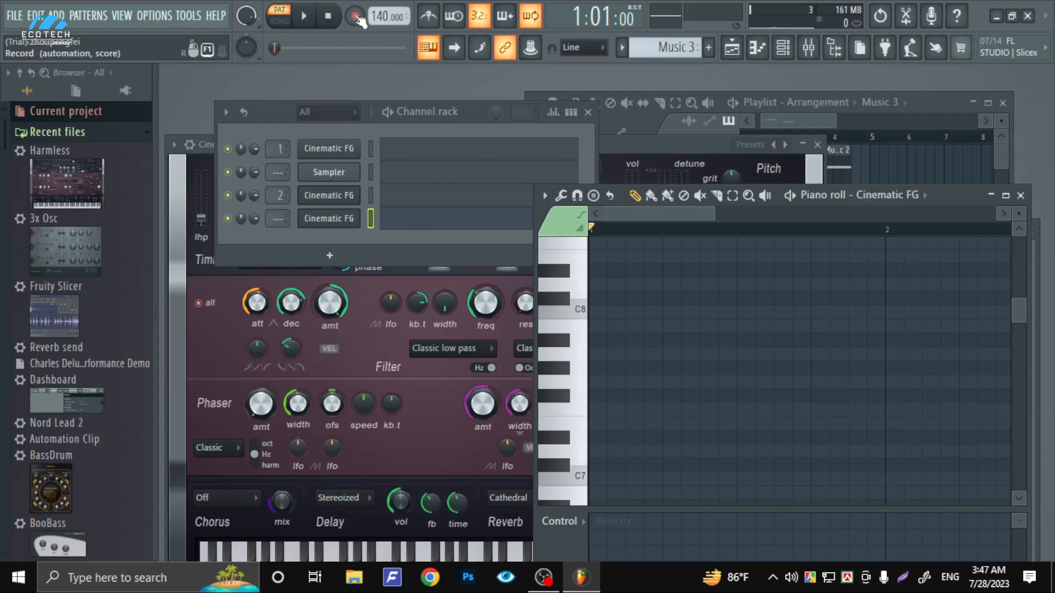
click(277, 218)
drag(278, 219, 278, 204)
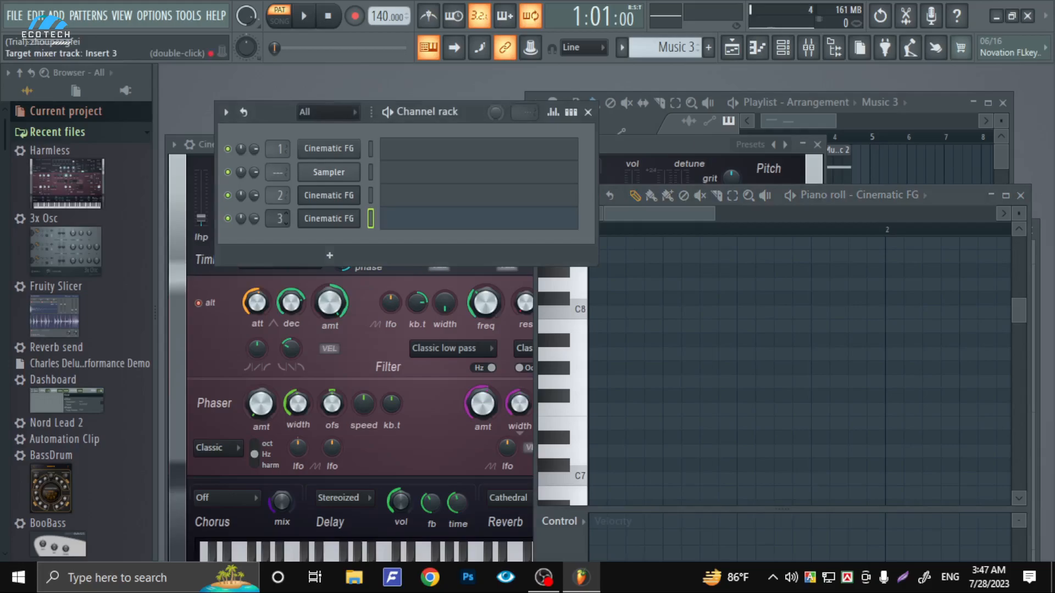
Step: Open the third Cinematic FG channel's piano roll and record a take of notes and automation into Music 3
click(440, 217)
click(440, 218)
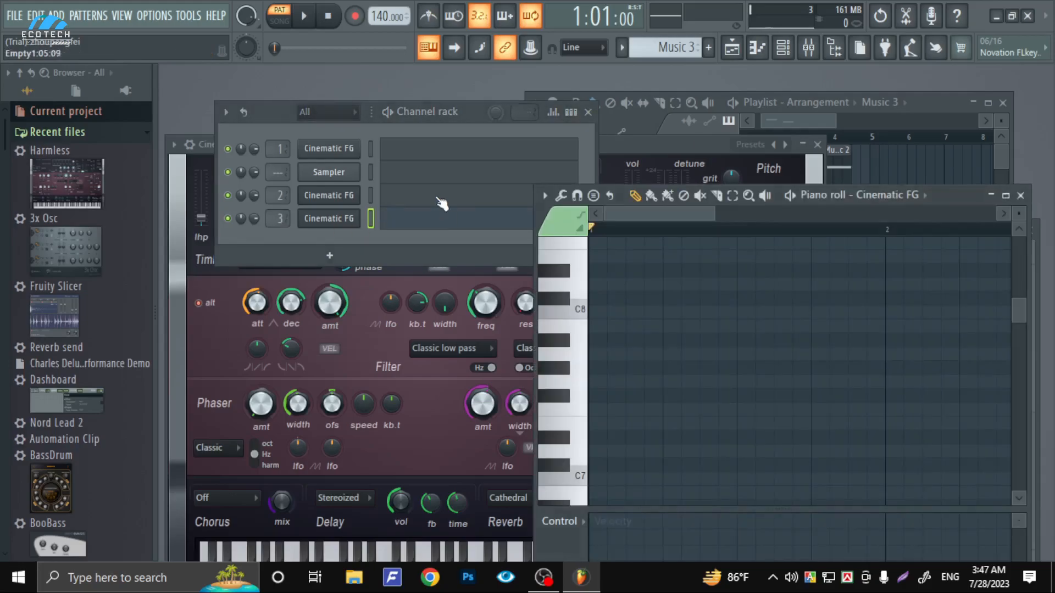
click(354, 16)
click(519, 365)
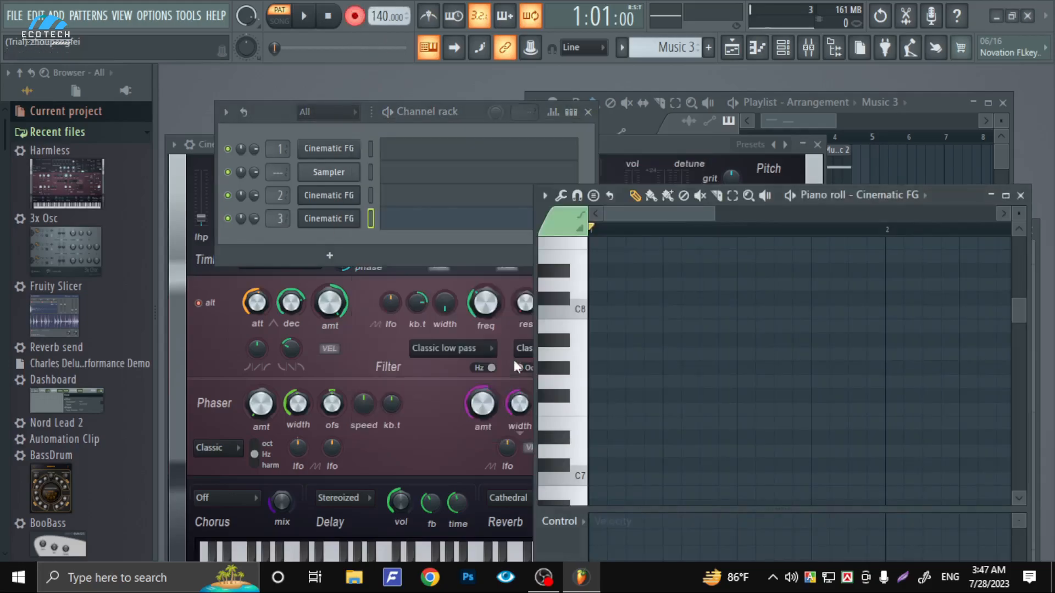
click(303, 18)
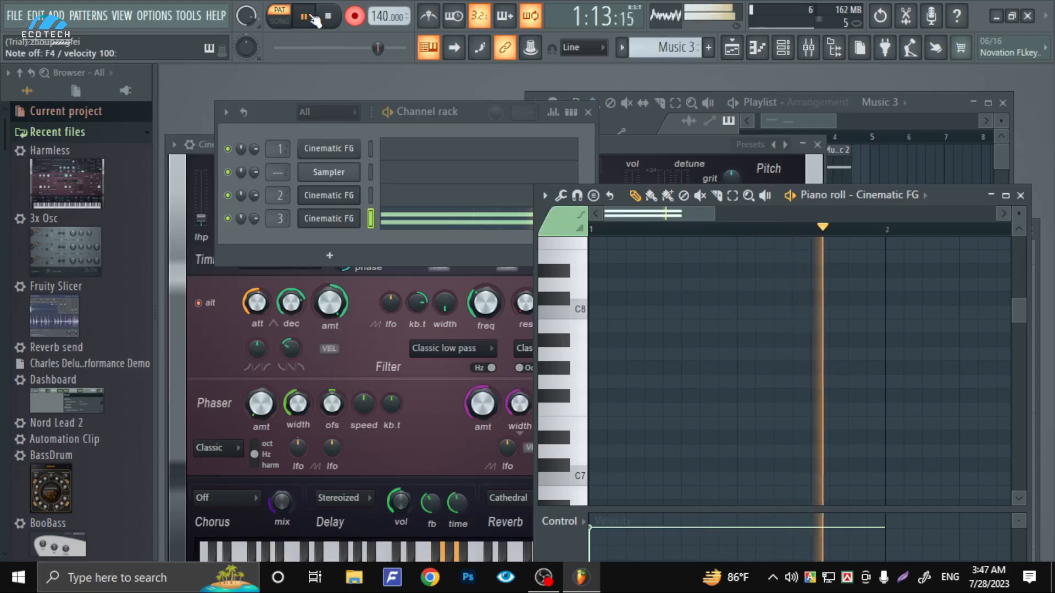
click(328, 18)
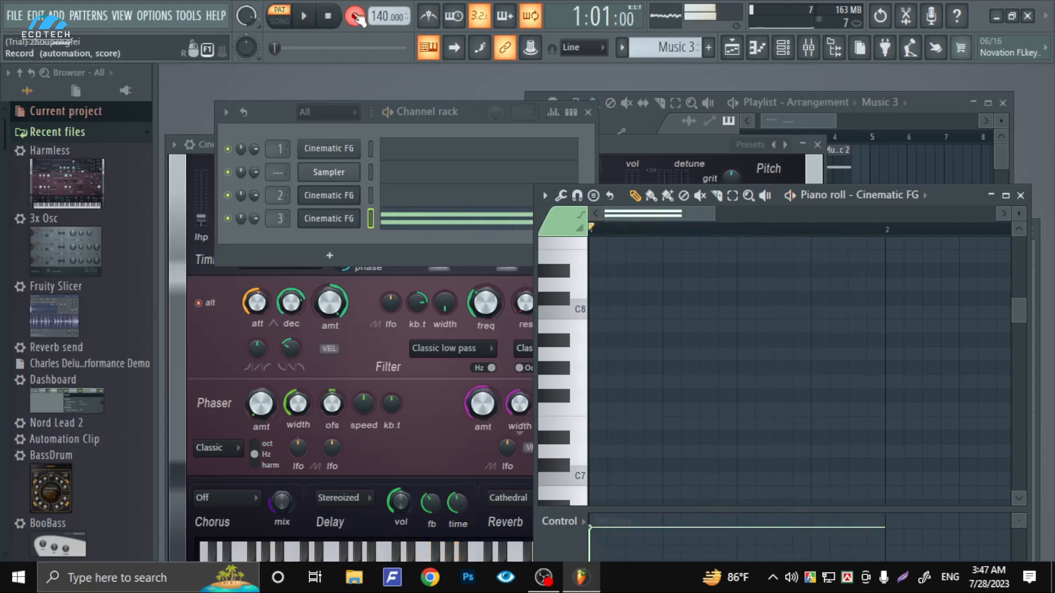
Step: Turn off recording, minimize the piano roll and place a Music 3 clip at bar 4 on Track 3 of the playlist
click(356, 17)
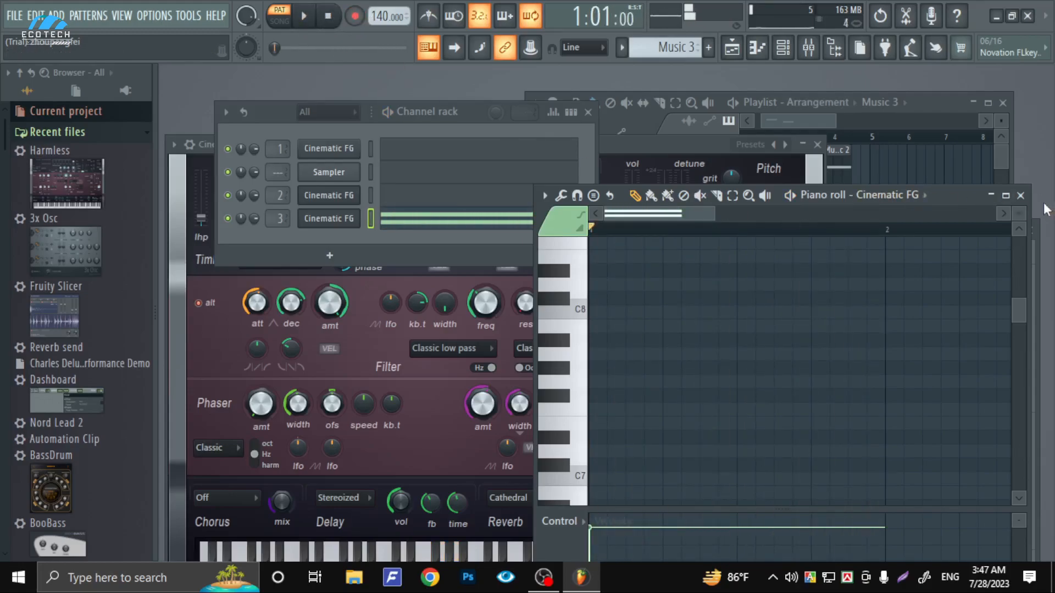
click(995, 197)
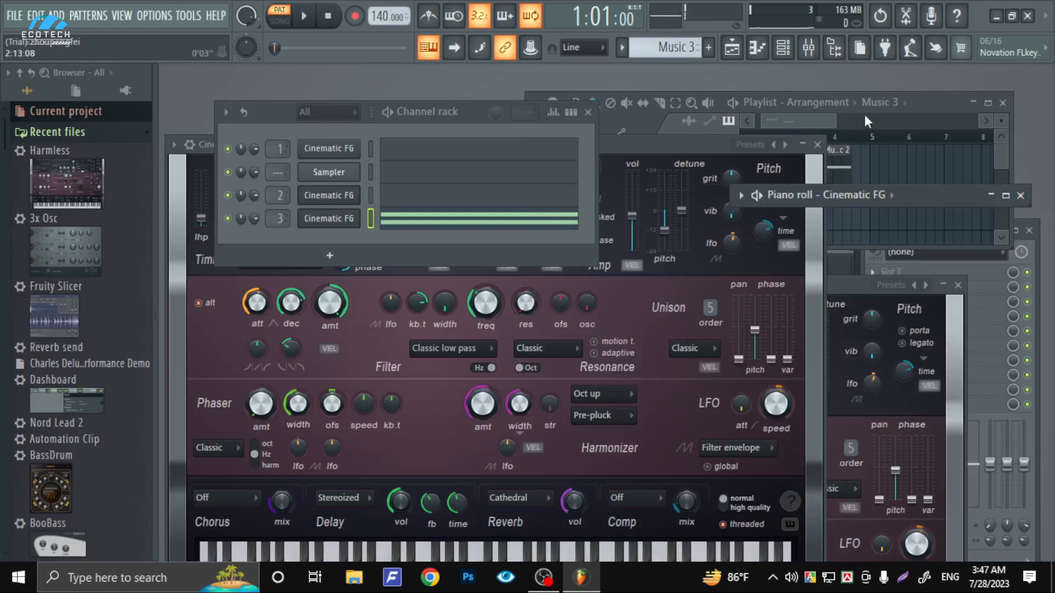
click(865, 115)
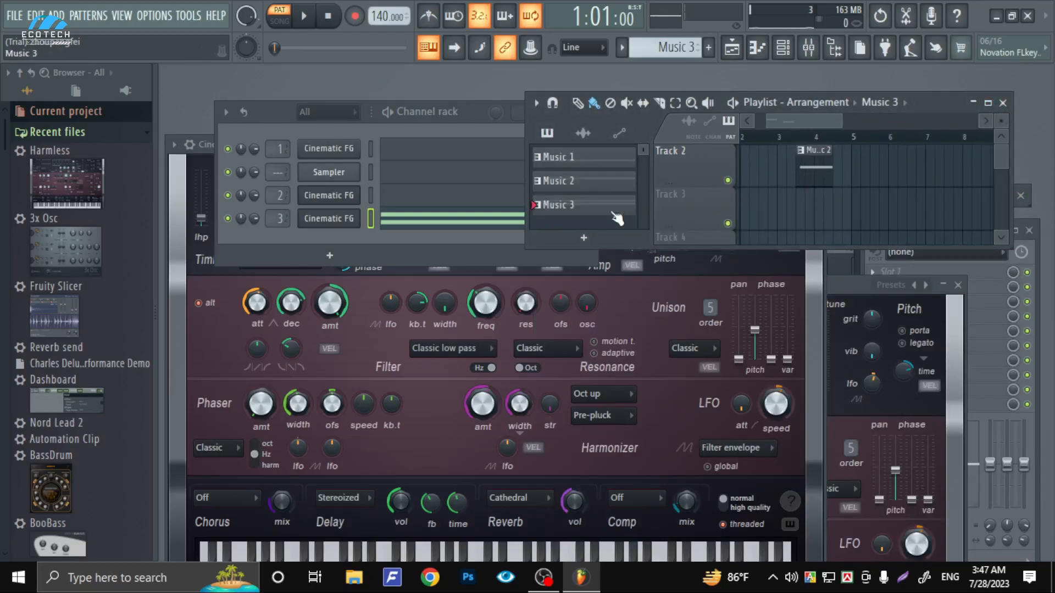
click(817, 219)
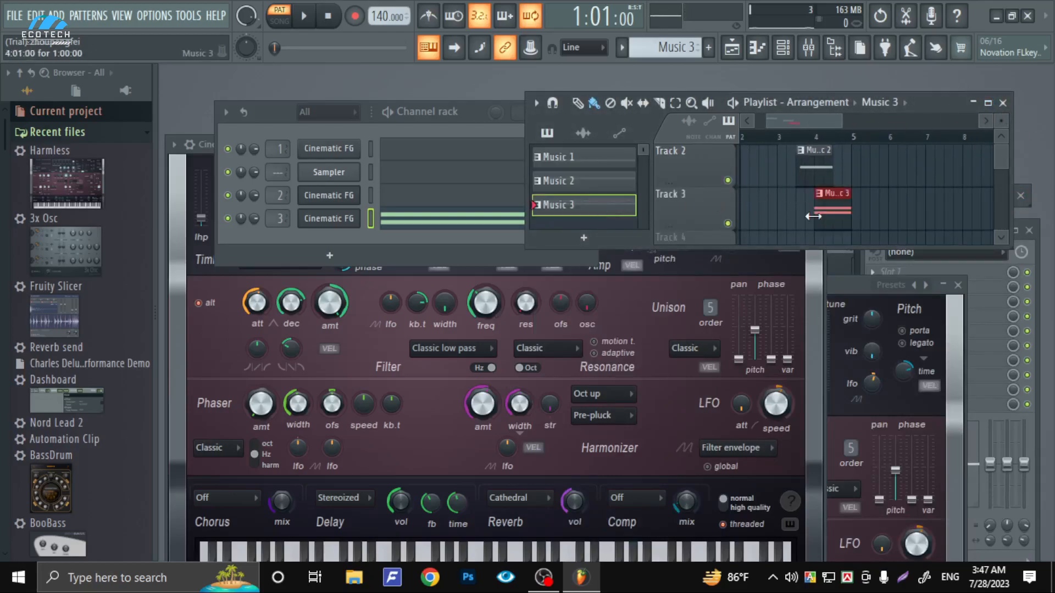
Step: Move the Music 2 clip on Track 2 to start at bar 3 and make Music 1 the active pattern
click(987, 105)
scroll(709, 177, up, 1)
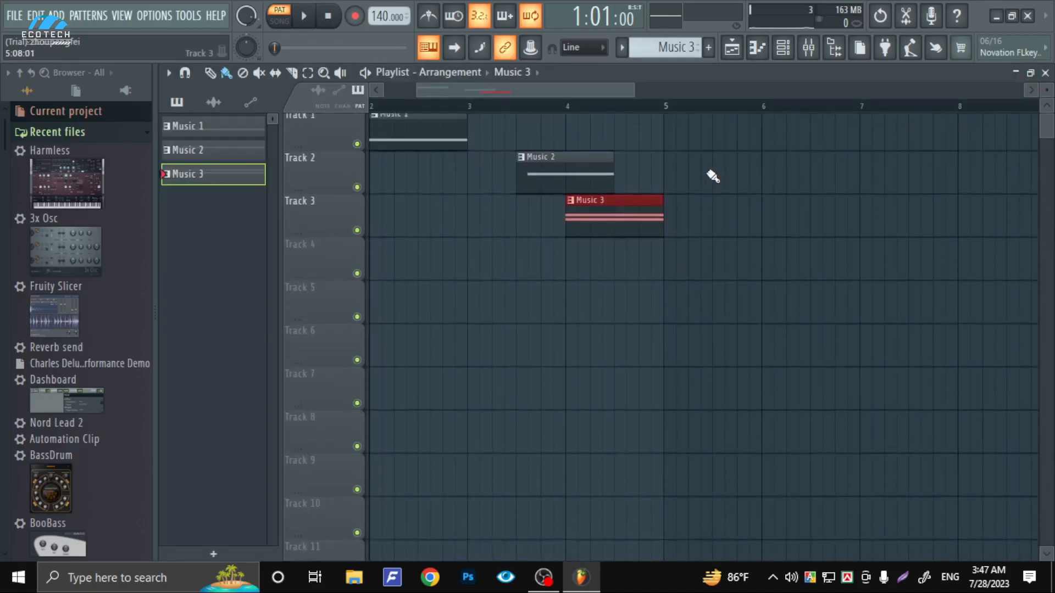
drag(589, 179, 541, 177)
click(420, 146)
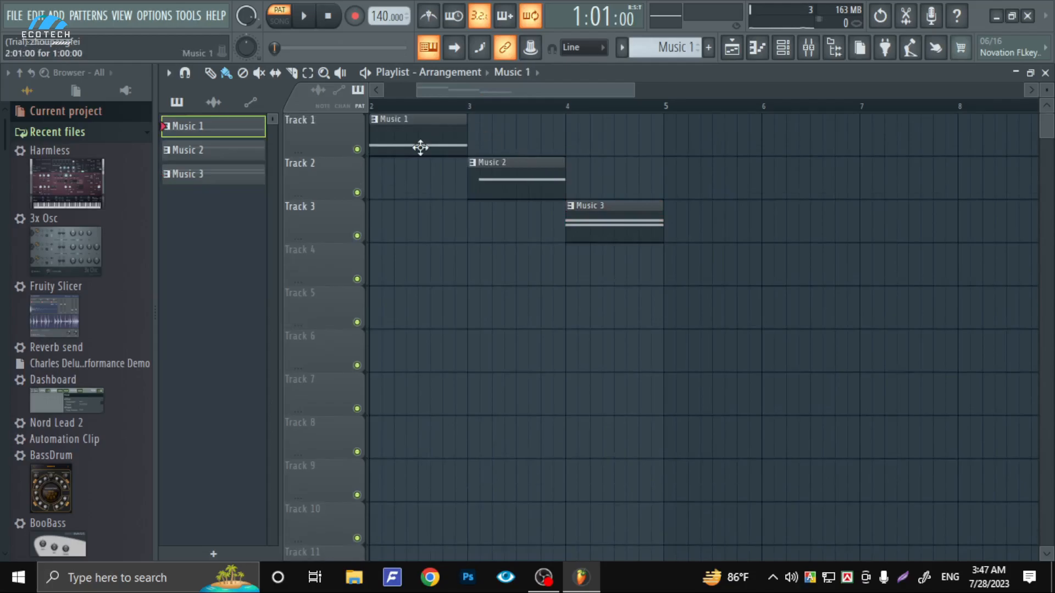
click(1045, 73)
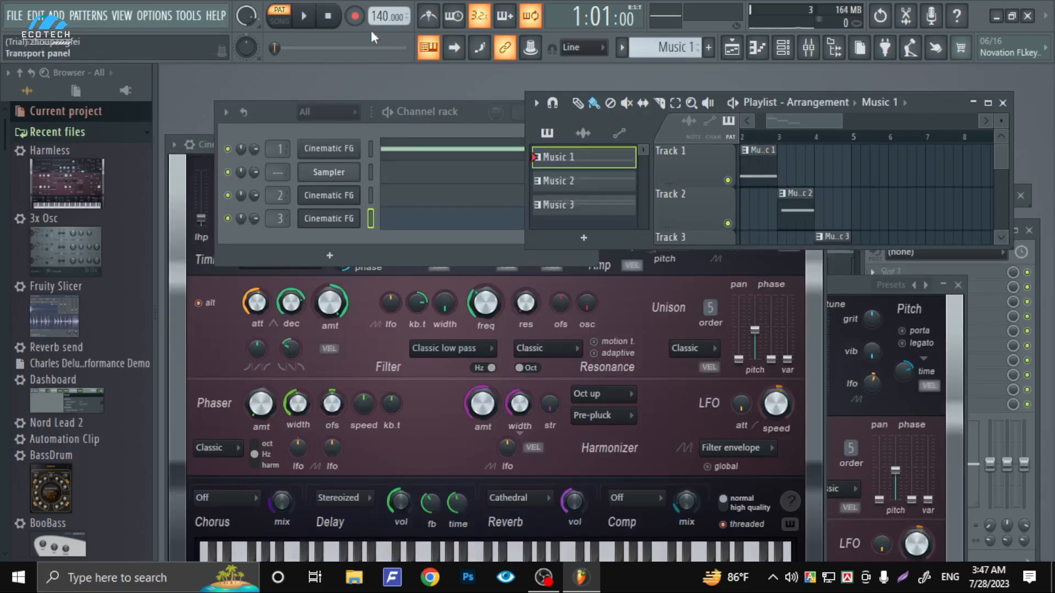
Step: Bring up the third Cinematic FG channel's piano roll for Music 1 and place its small window just below the playlist
click(115, 16)
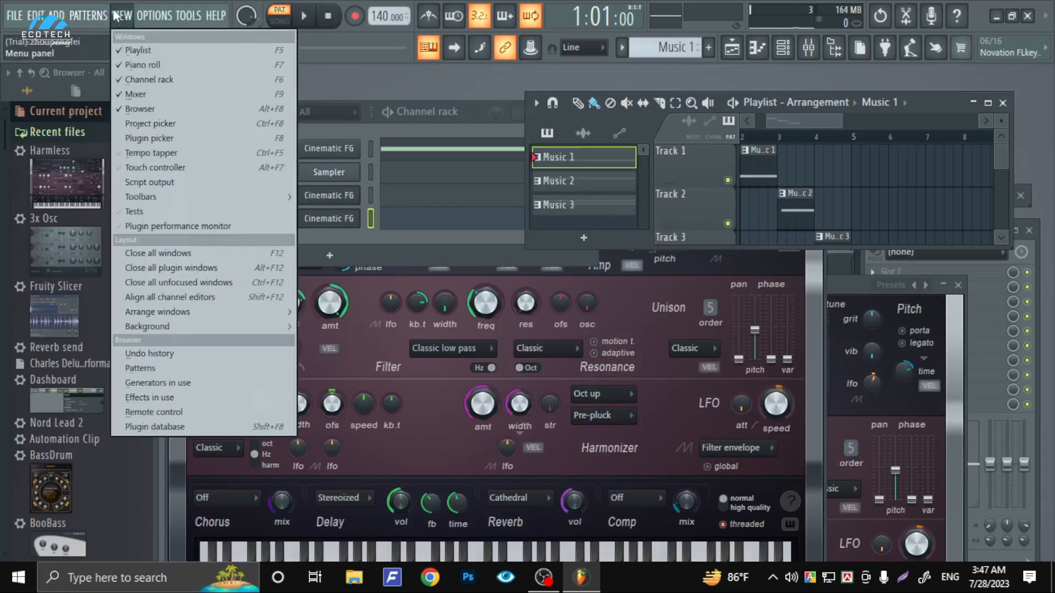
click(138, 65)
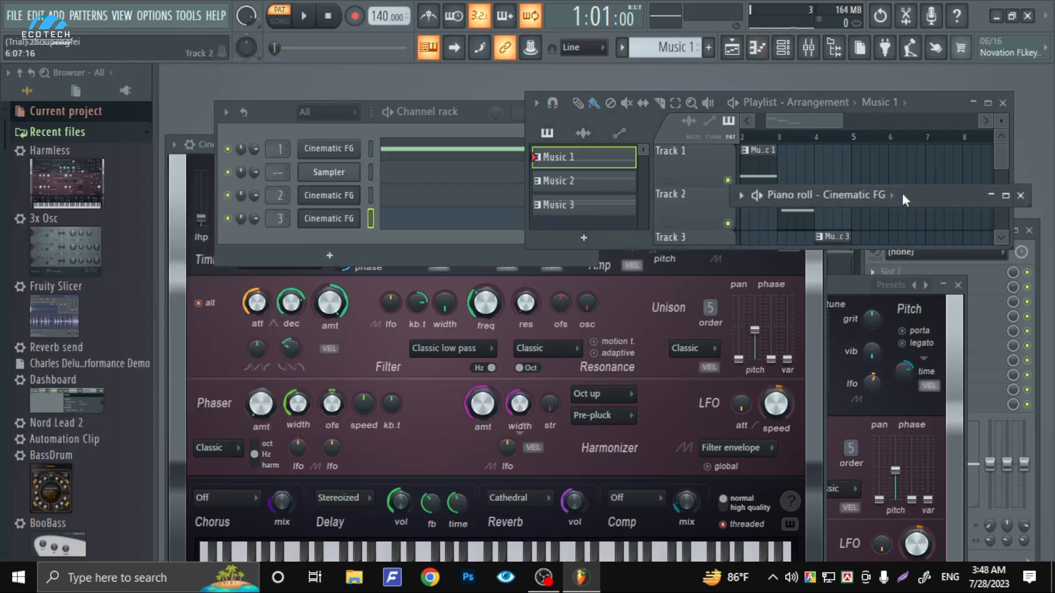
click(1006, 196)
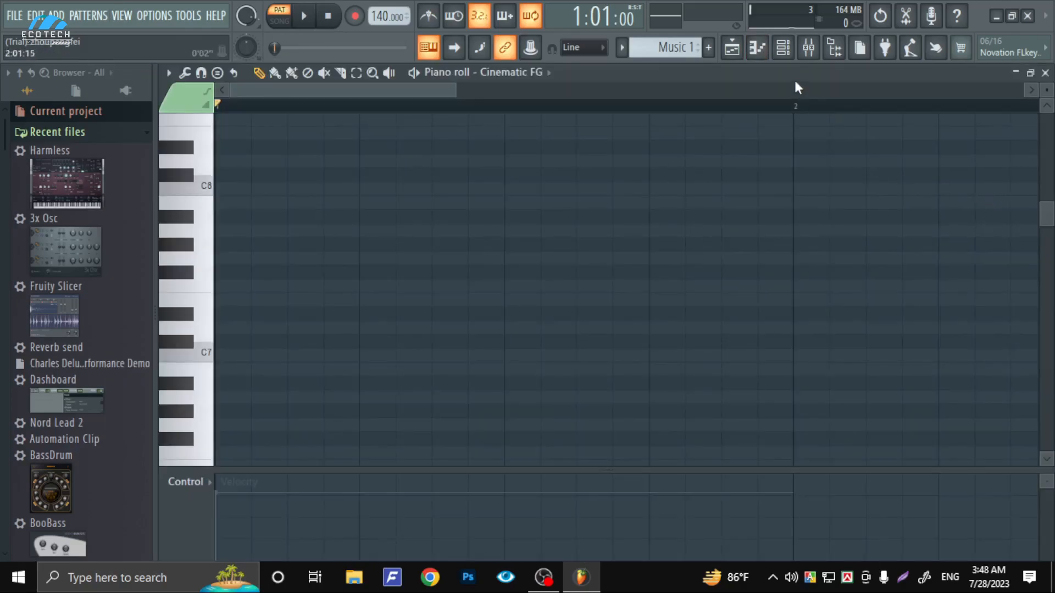
double_click(590, 77)
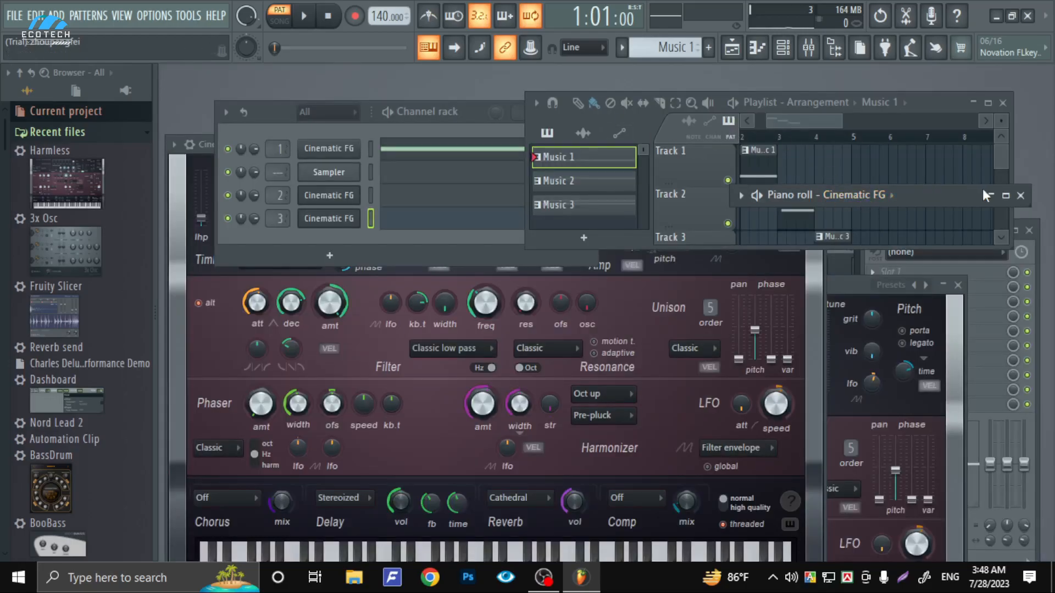
drag(730, 210, 550, 339)
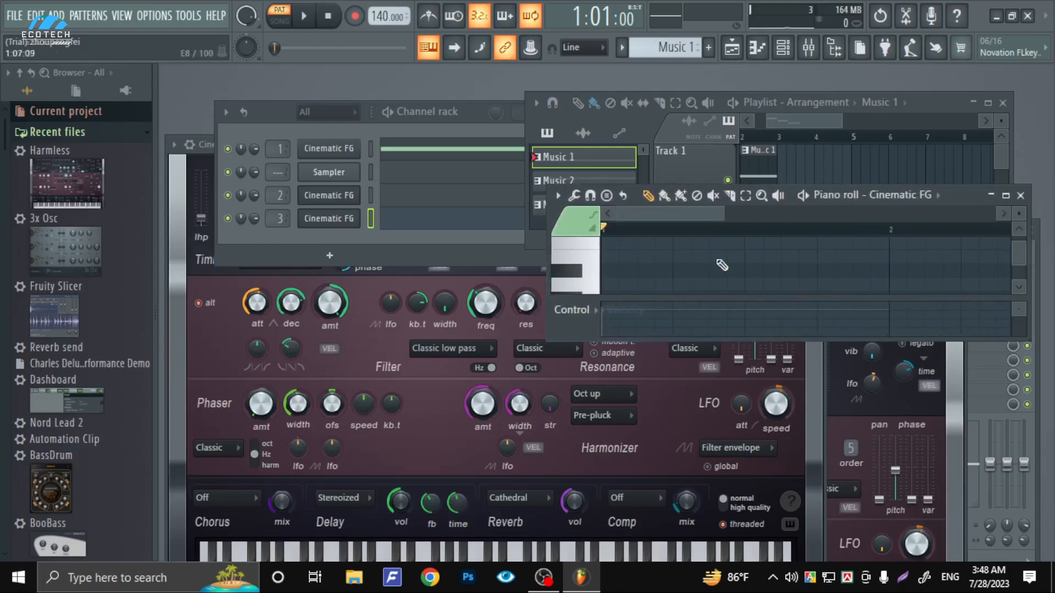
click(882, 204)
click(968, 195)
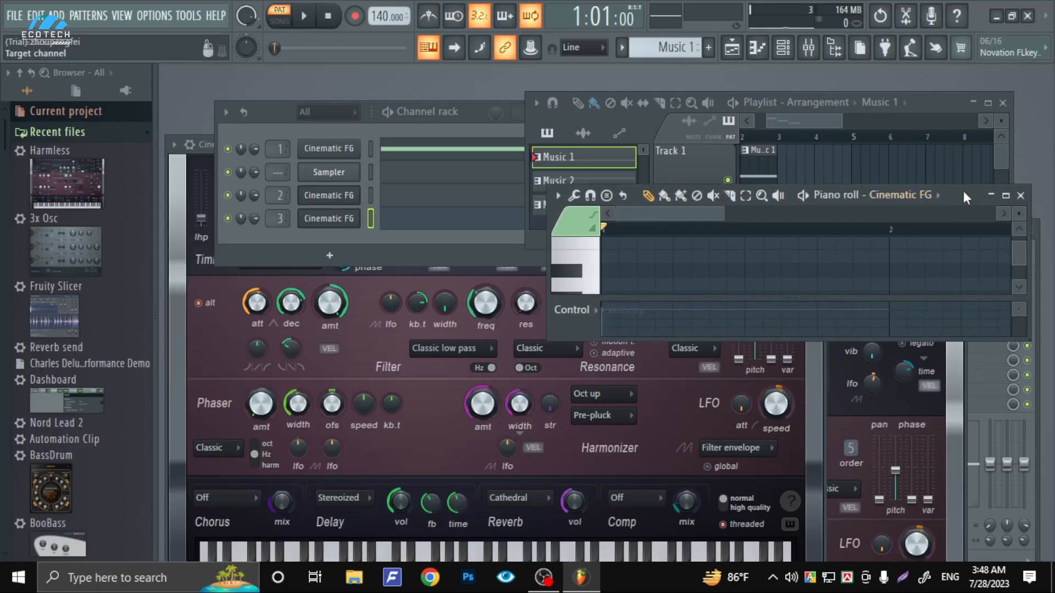
drag(963, 190, 906, 274)
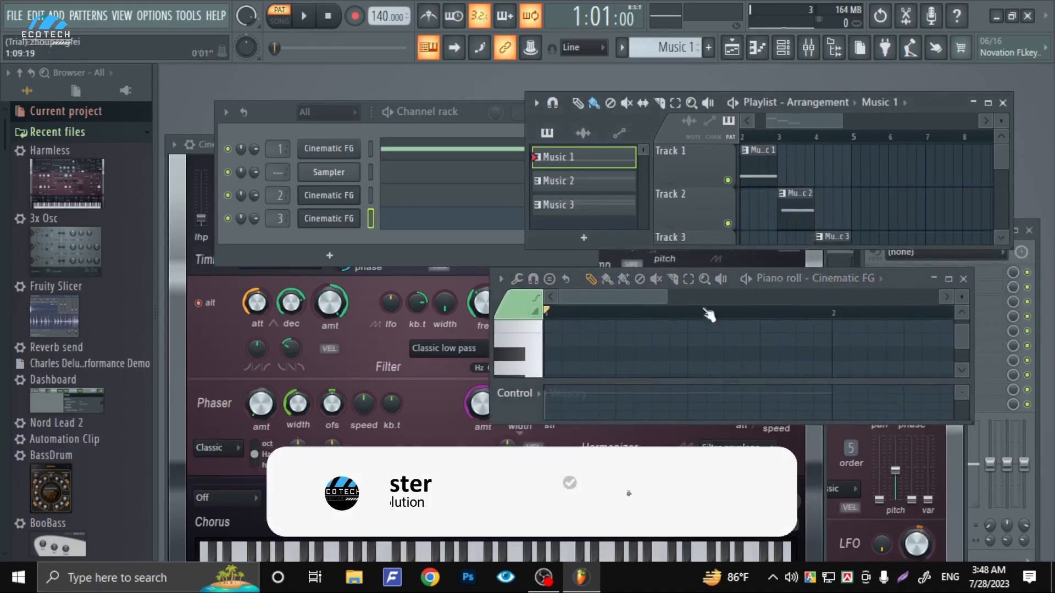
Step: Draw a D#8 note followed by D7, A#7 and another D7 in the enlarged piano roll, starting playback while adding them
click(574, 357)
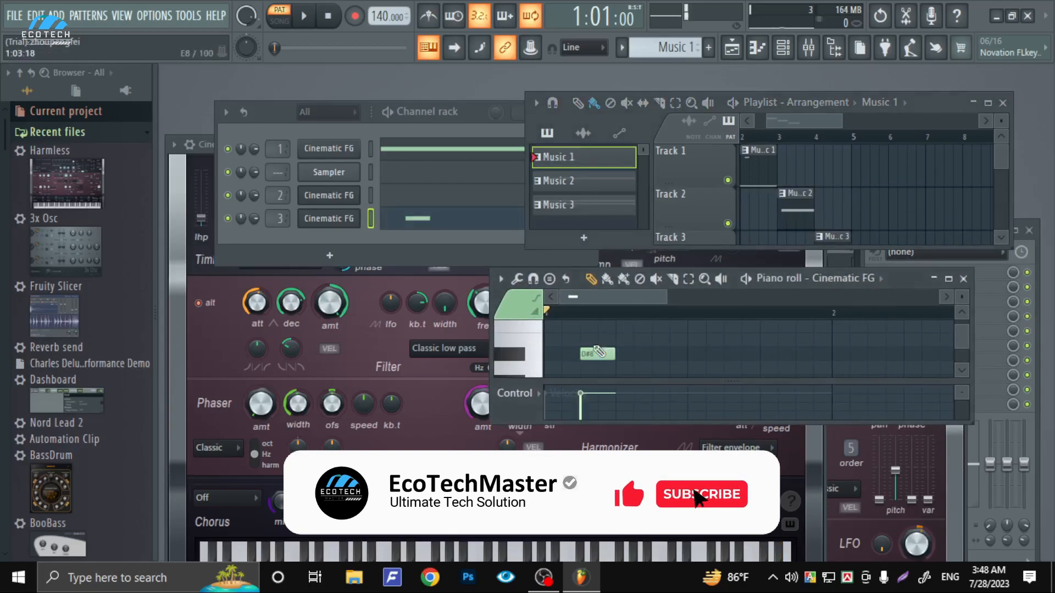
click(936, 279)
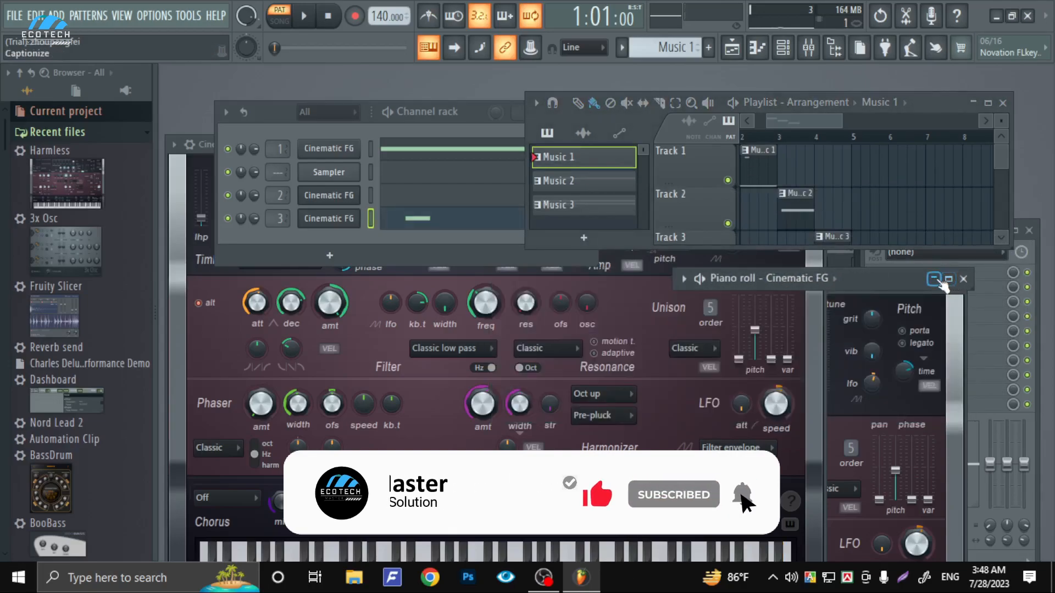
click(946, 280)
click(946, 281)
key(space)
click(369, 328)
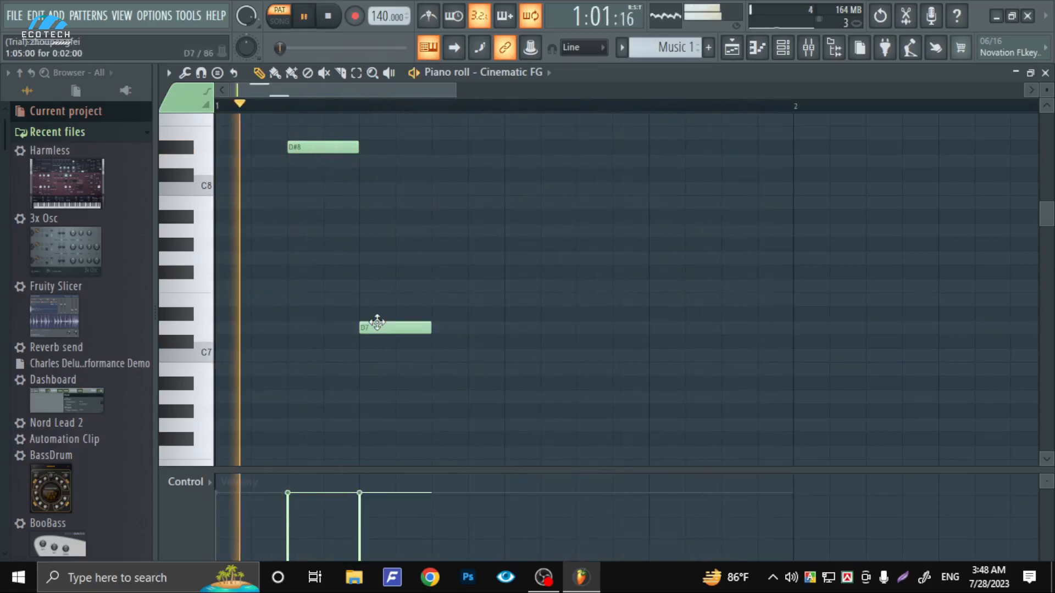
click(443, 217)
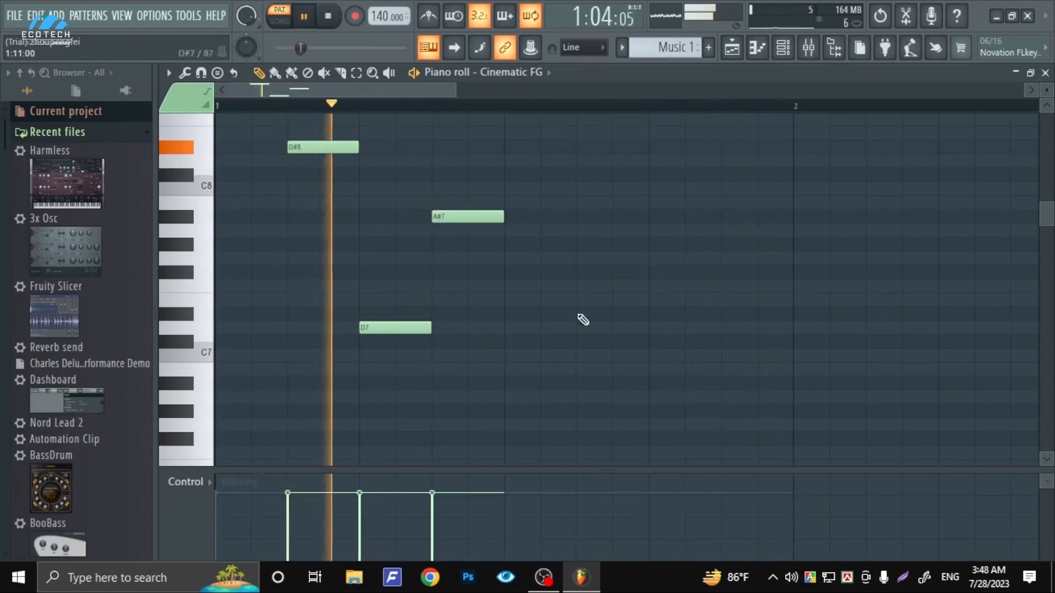
click(544, 329)
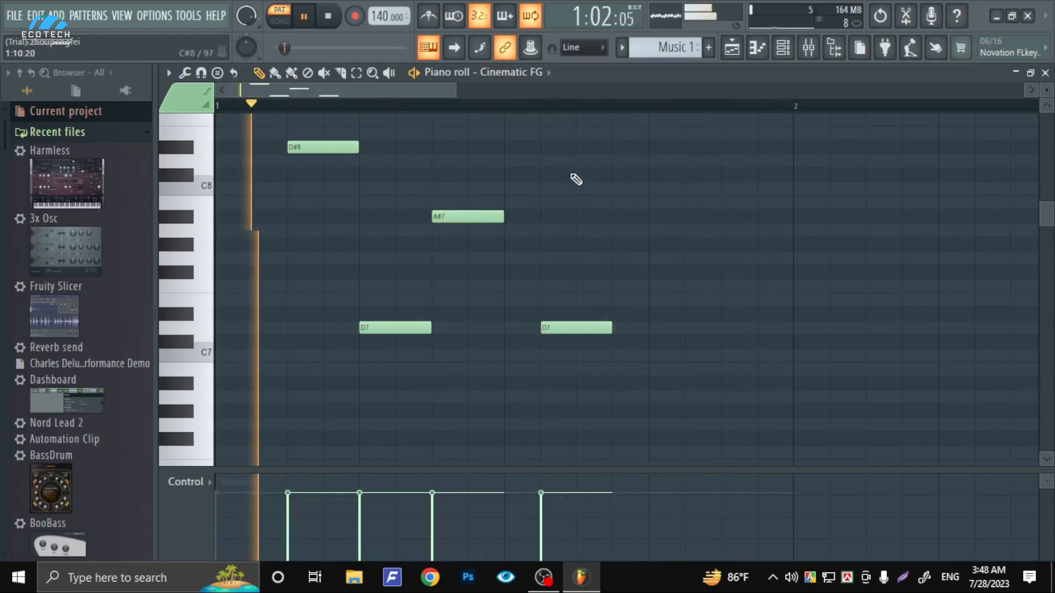
Step: Fill out the bar with C7, D7, G7, B7, A#6 and A7 notes plus an opening A#6, then stop playback
click(475, 355)
click(253, 328)
click(327, 258)
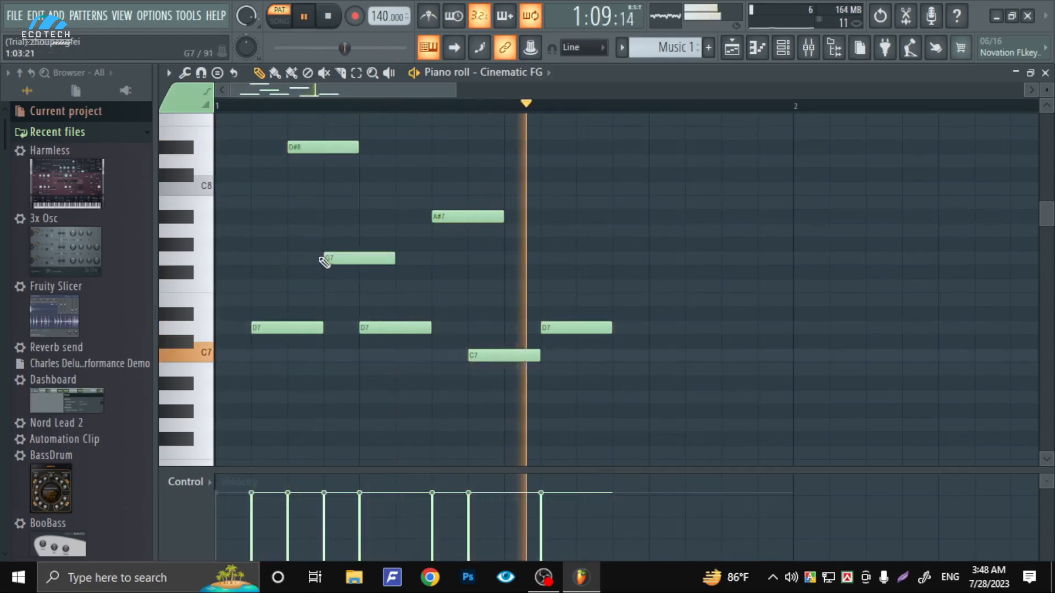
click(580, 203)
click(652, 383)
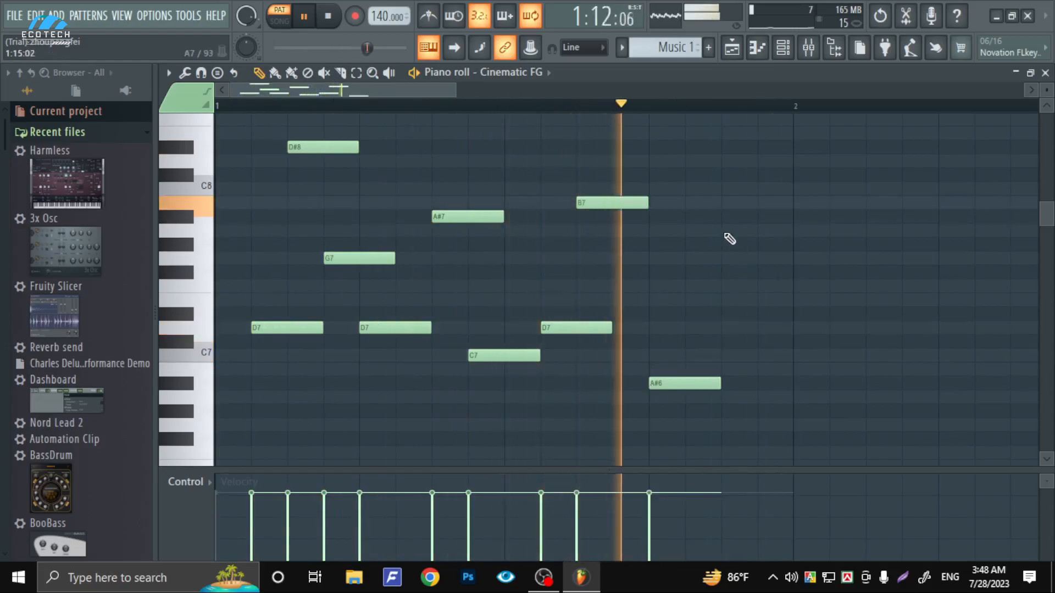
click(725, 231)
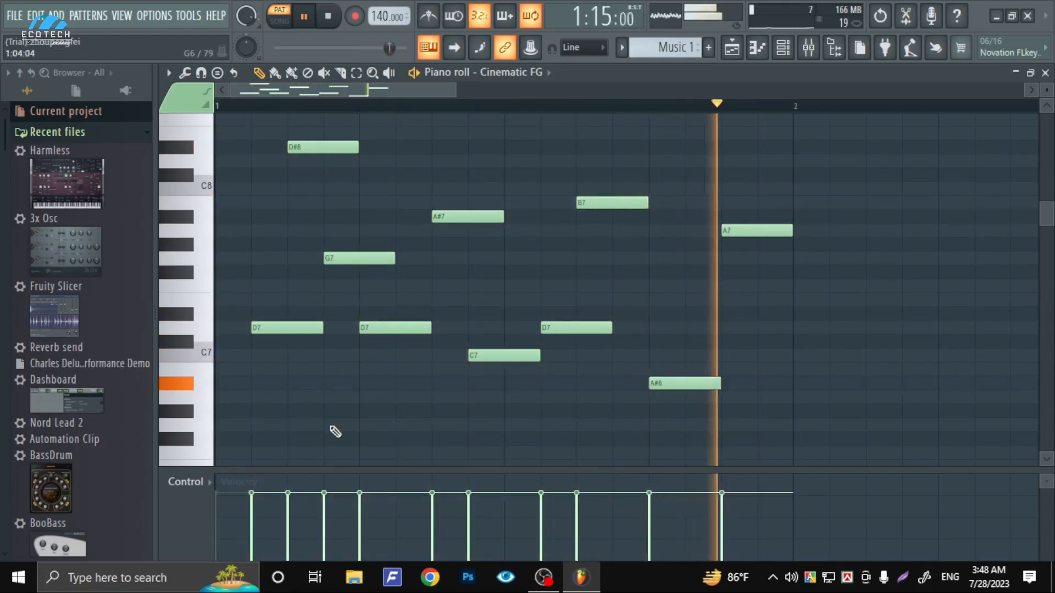
click(233, 383)
key(space)
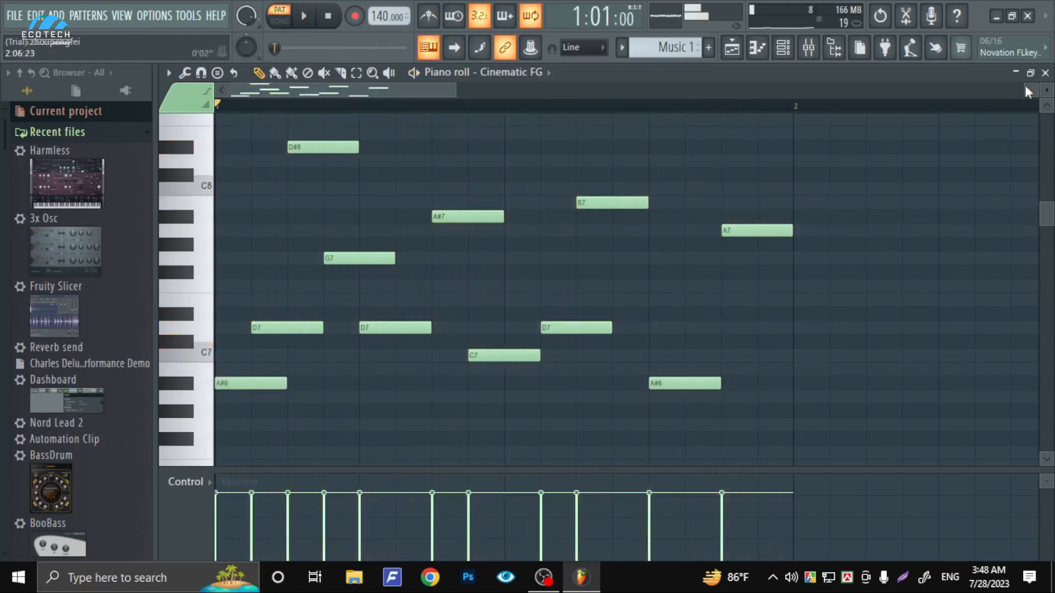
Step: Close the piano roll, move the Music 1 clip to bar 1 on Track 1 and briefly play the arrangement in song mode
click(1045, 73)
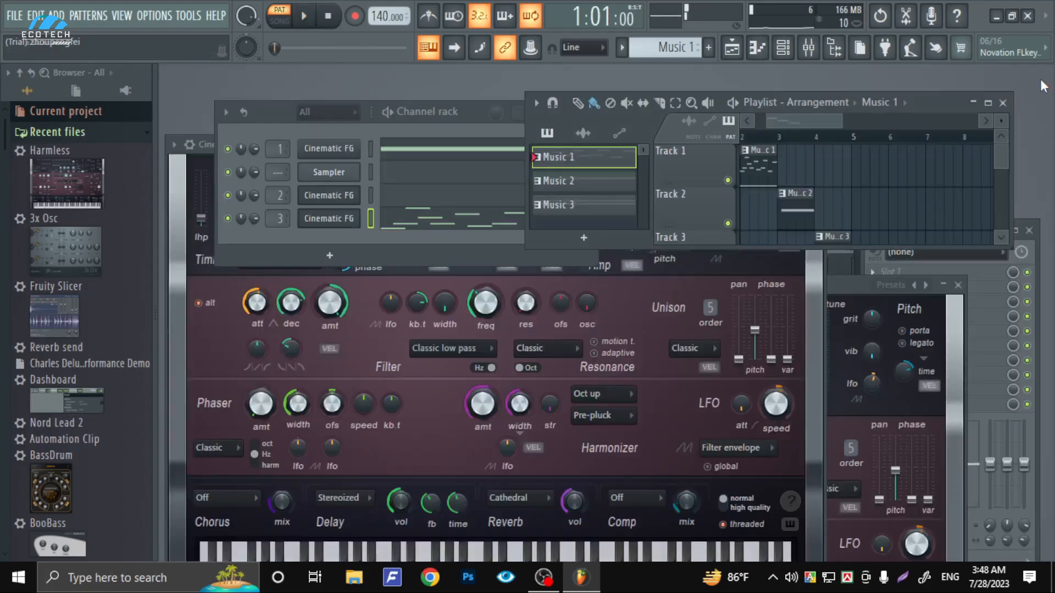
key(l)
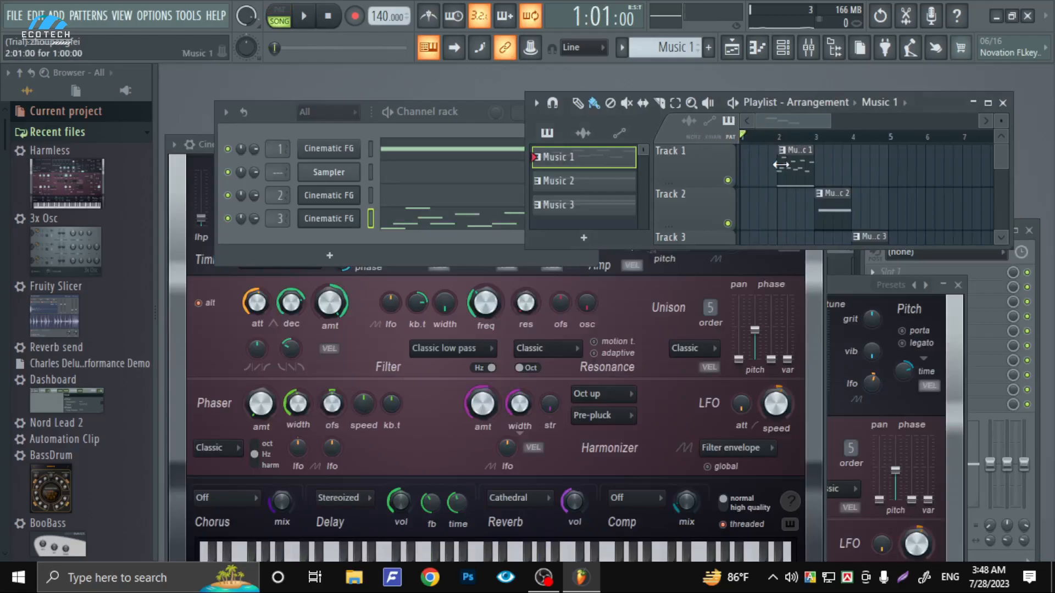
drag(793, 165, 739, 164)
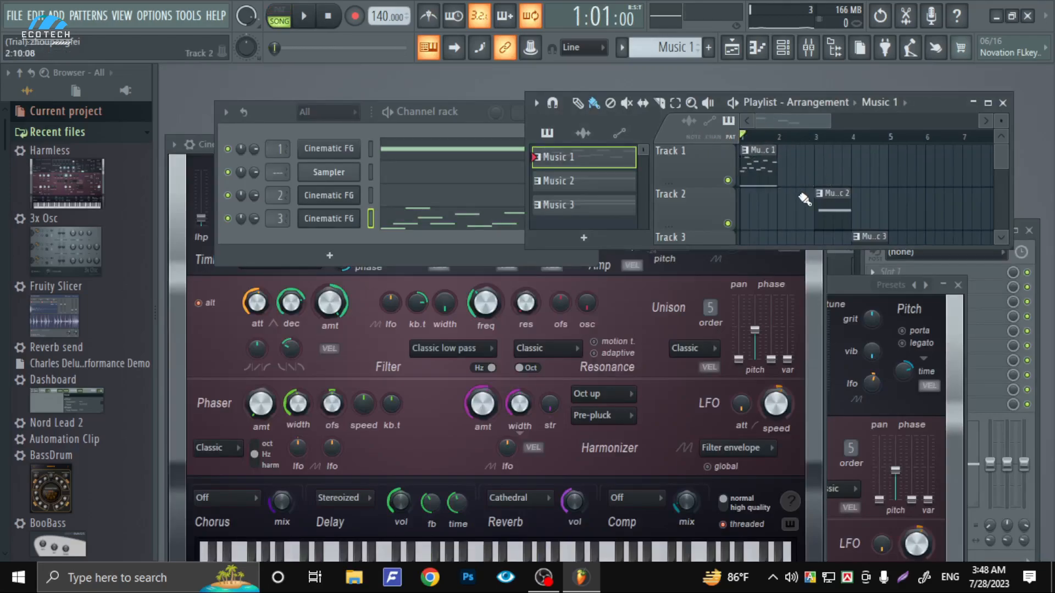
key(space)
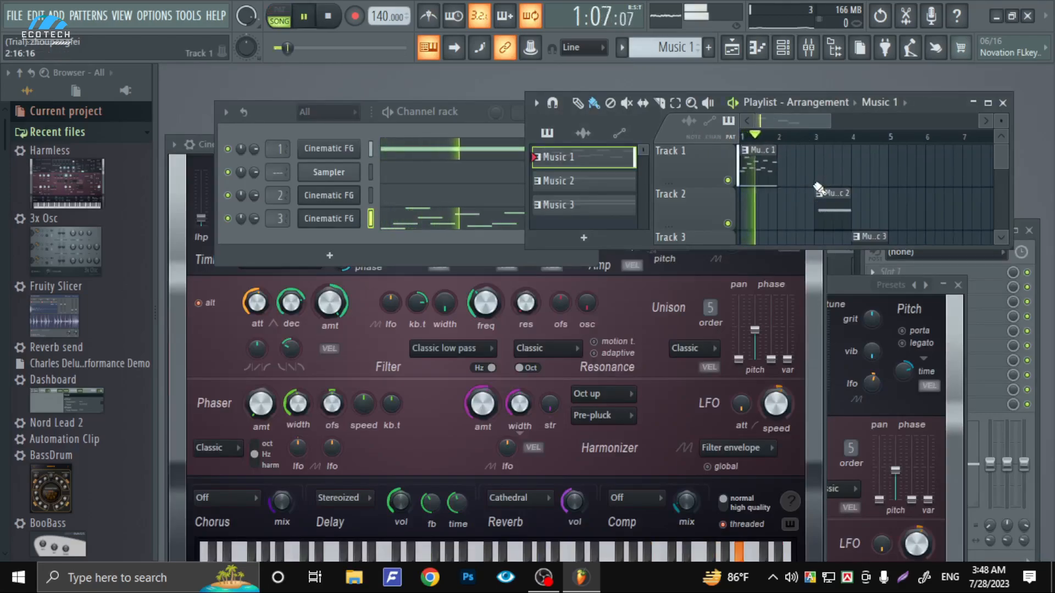
key(space)
Step: Move the Music 2 clip on Track 2 to bar 2 and make Music 2 the active pattern
drag(837, 200, 797, 209)
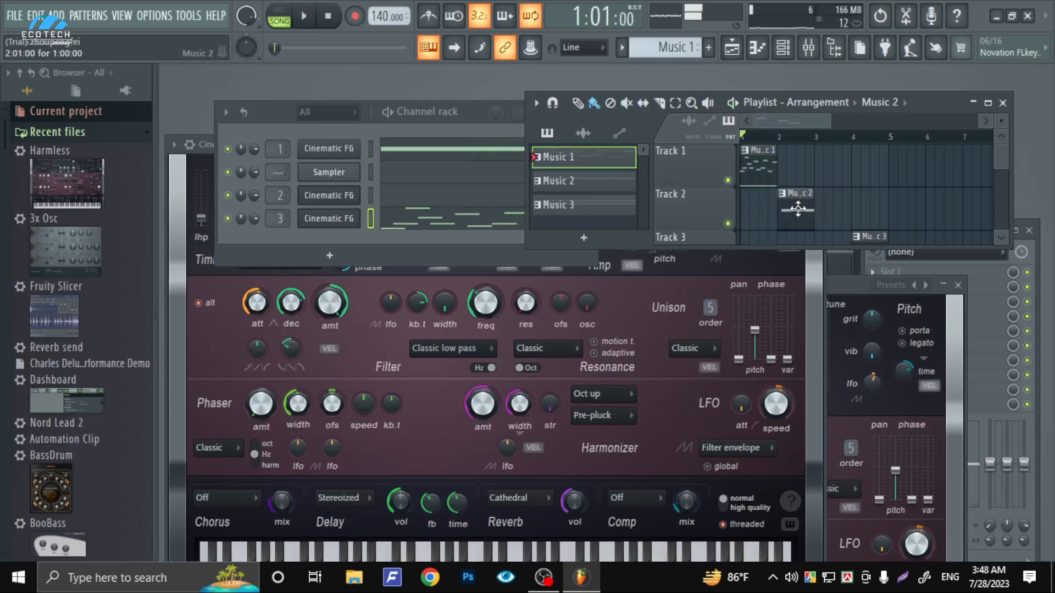
click(797, 209)
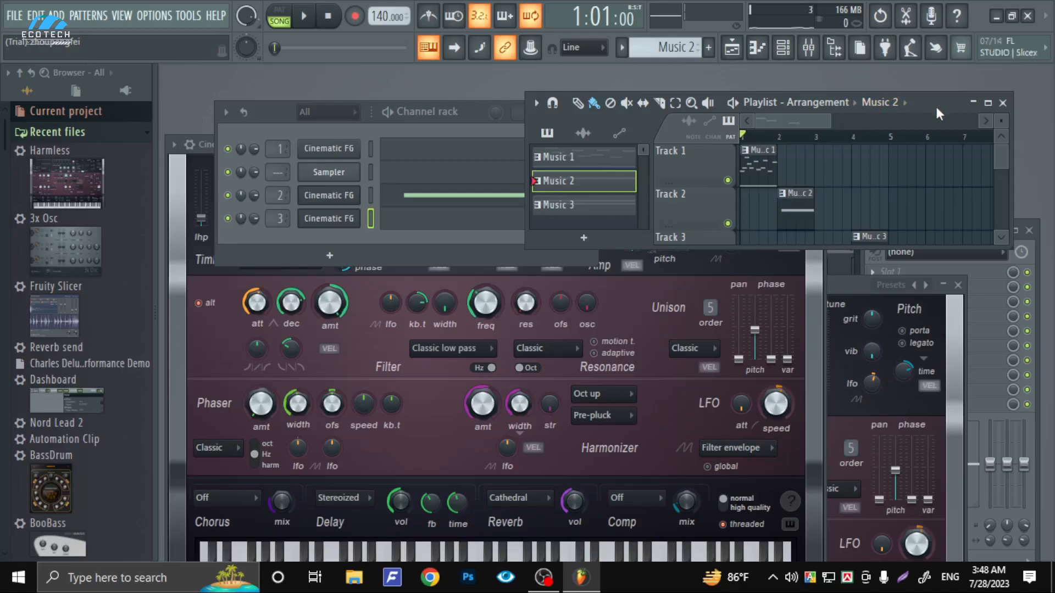
Step: Close the two open Cinematic FG plugin windows and shift the playlist window slightly to clear the workspace
click(812, 274)
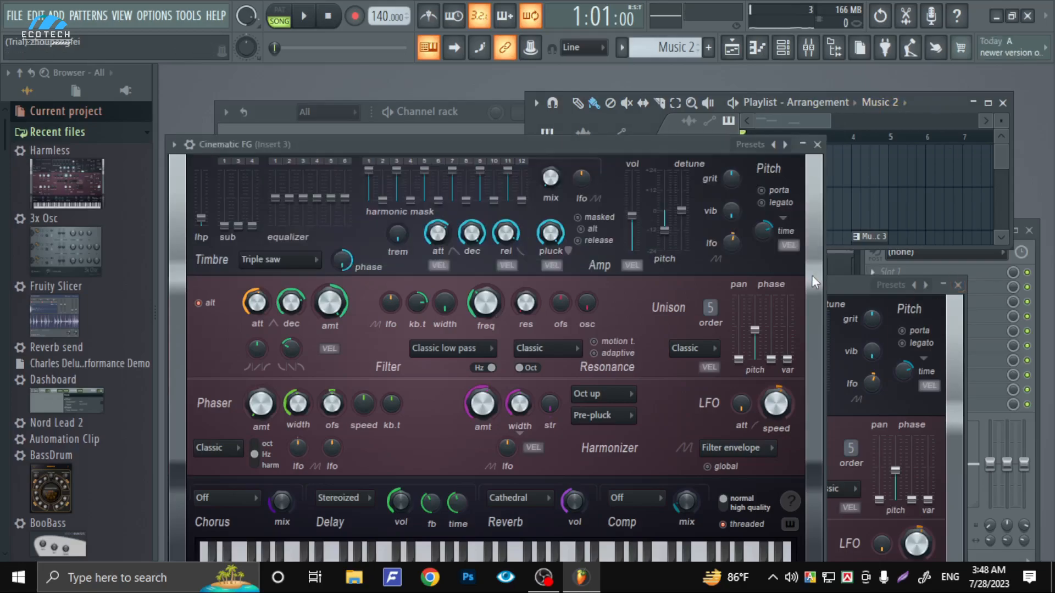
click(817, 144)
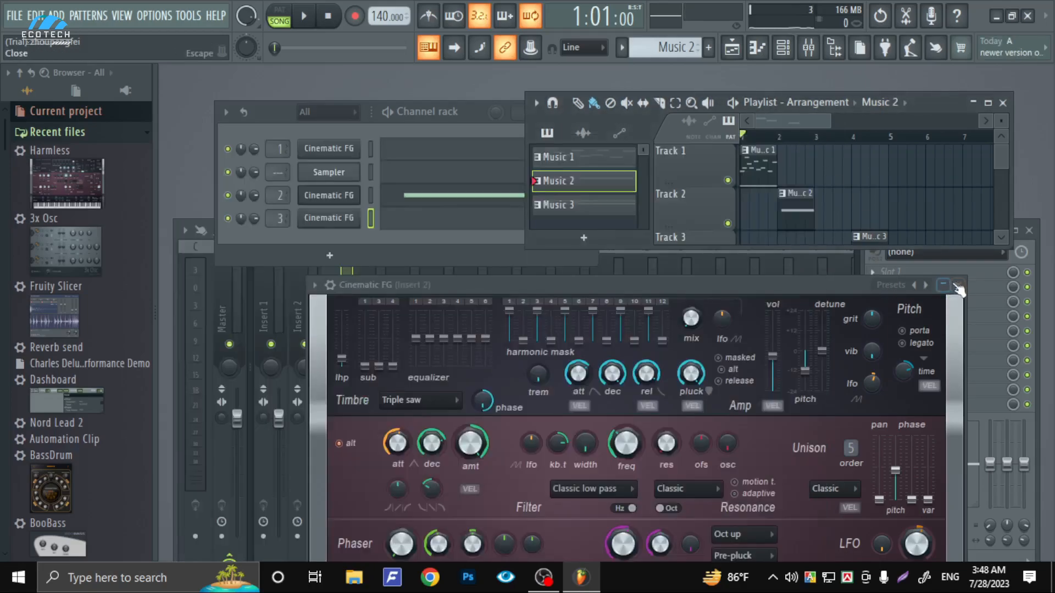
click(959, 287)
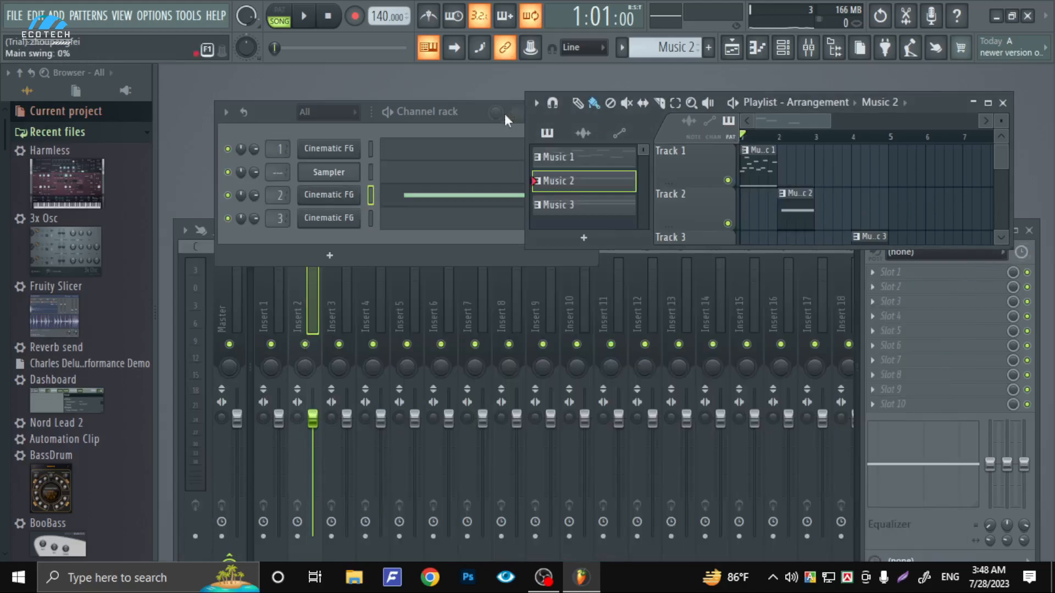
drag(941, 119, 968, 143)
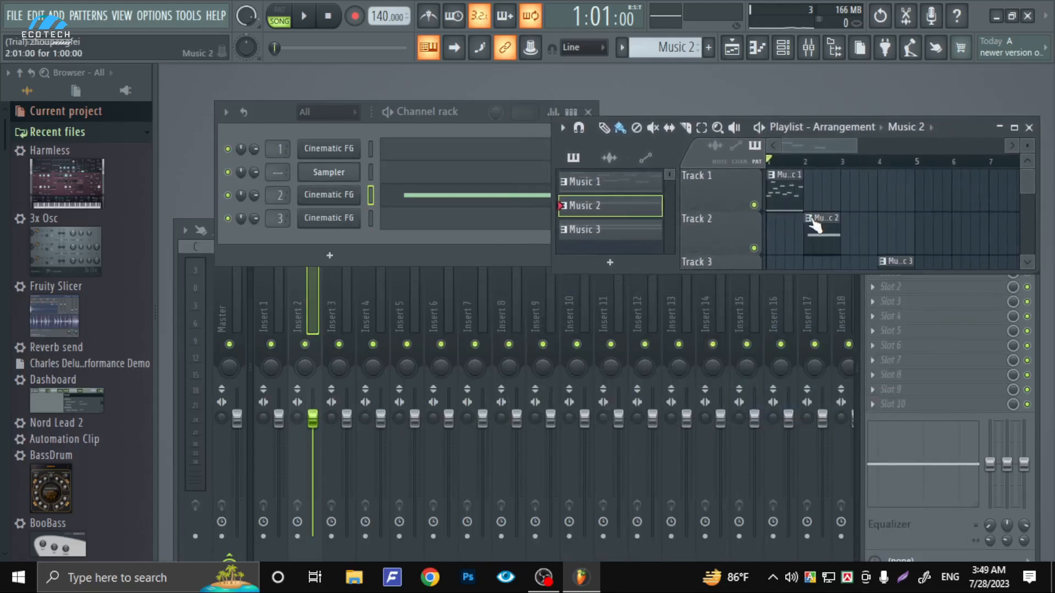
Step: Open the Music 2 pattern in the piano roll and add F#7, C#7, G7 and two consecutive G#7 notes in bar 1
right_click(811, 220)
click(818, 222)
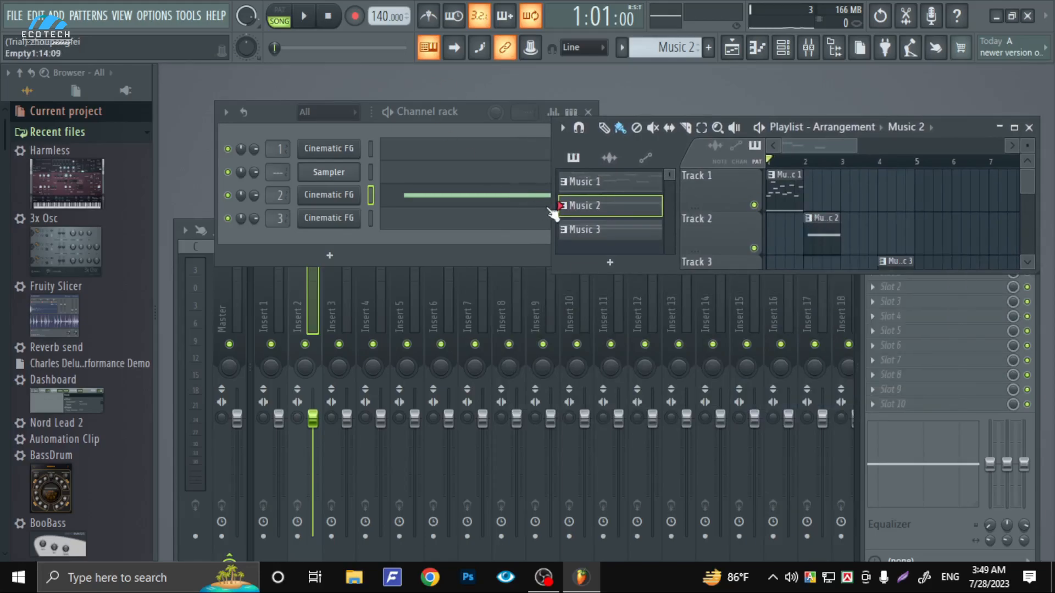
click(127, 15)
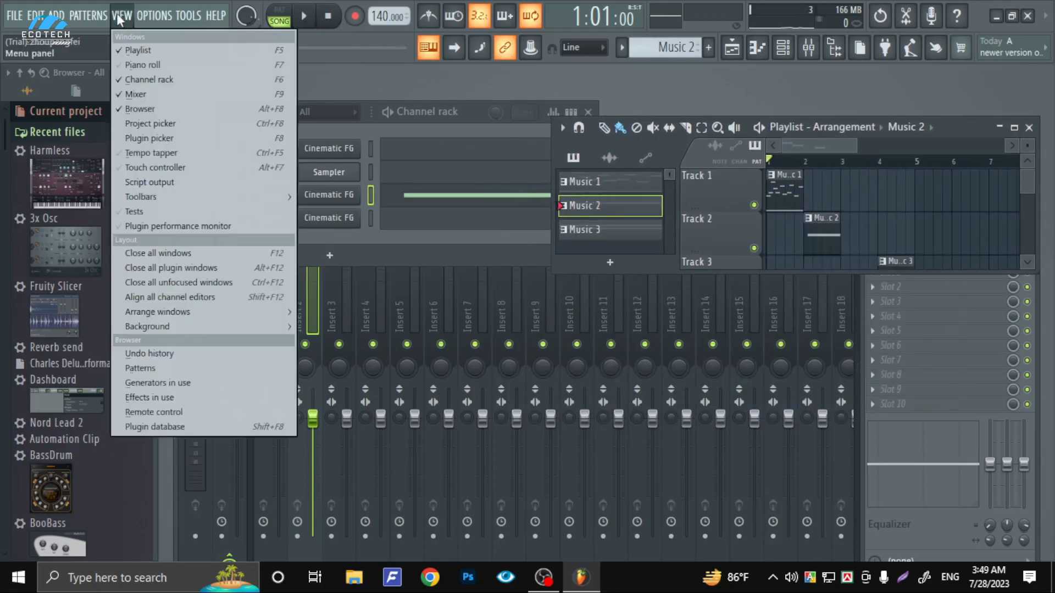
click(146, 61)
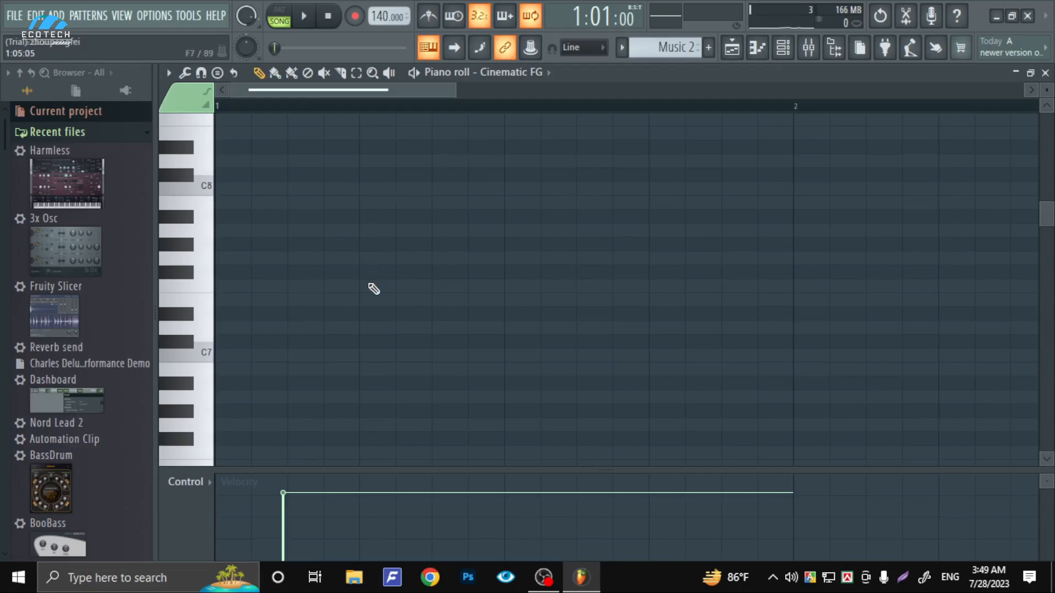
click(255, 271)
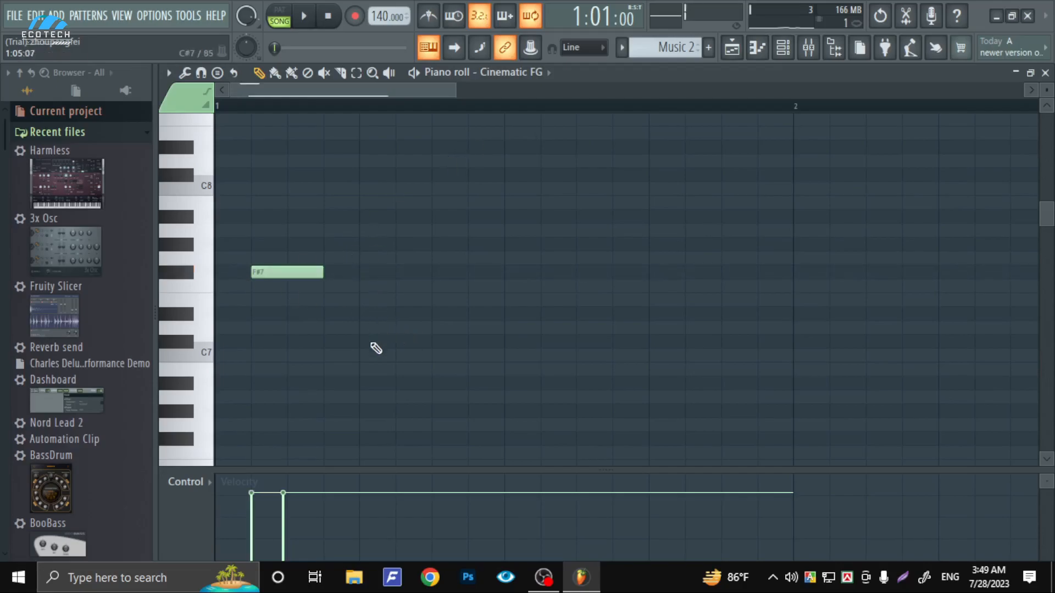
click(373, 342)
click(364, 258)
click(363, 244)
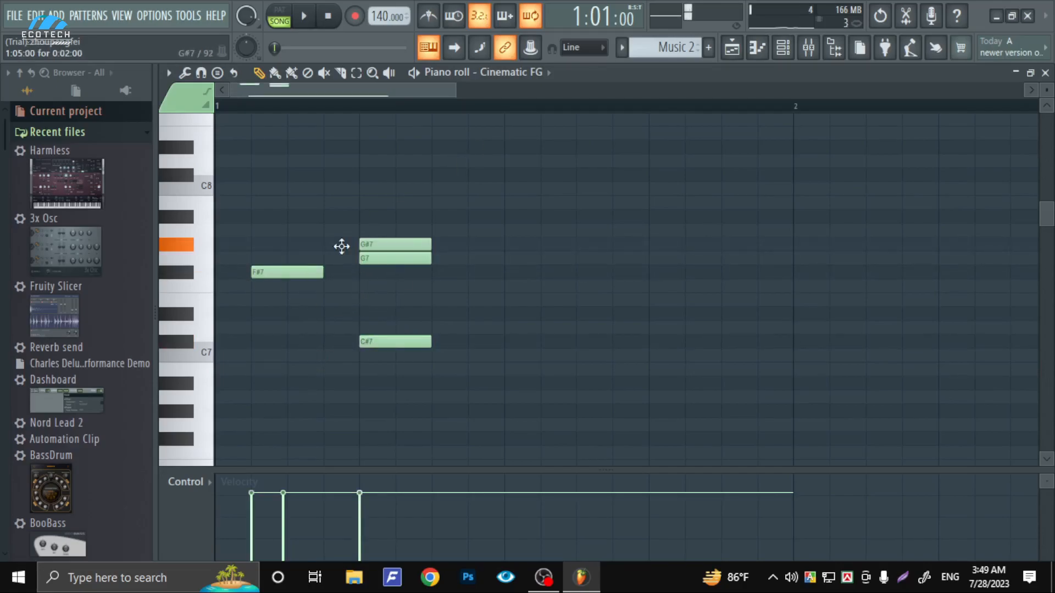
click(448, 244)
Step: Add A#7, D#7 and A7 notes plus an opening B7 to Music 2 during playback, then close the piano roll and stop playback
key(space)
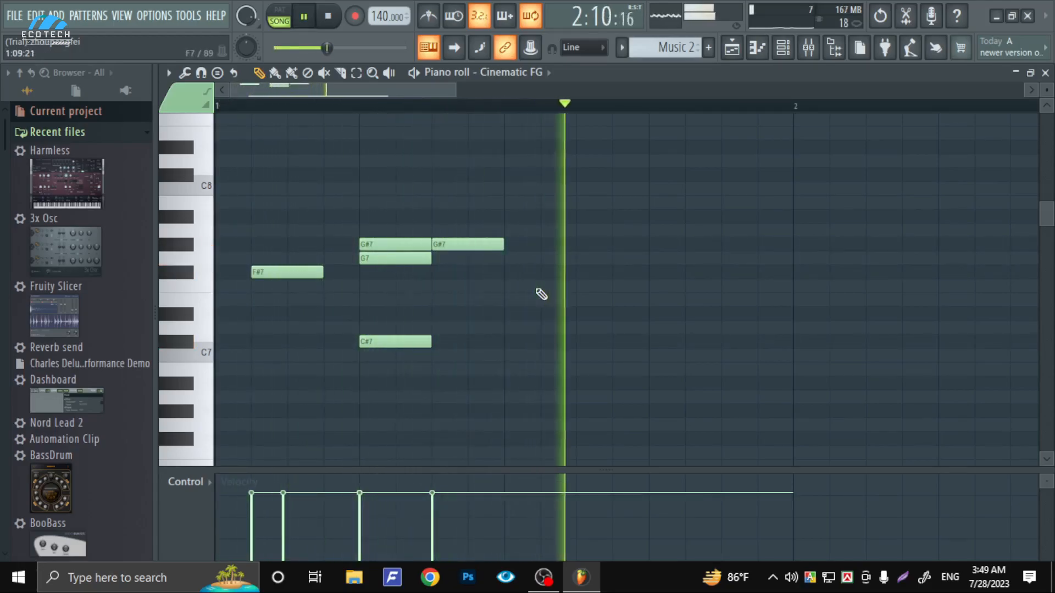
click(510, 214)
click(586, 313)
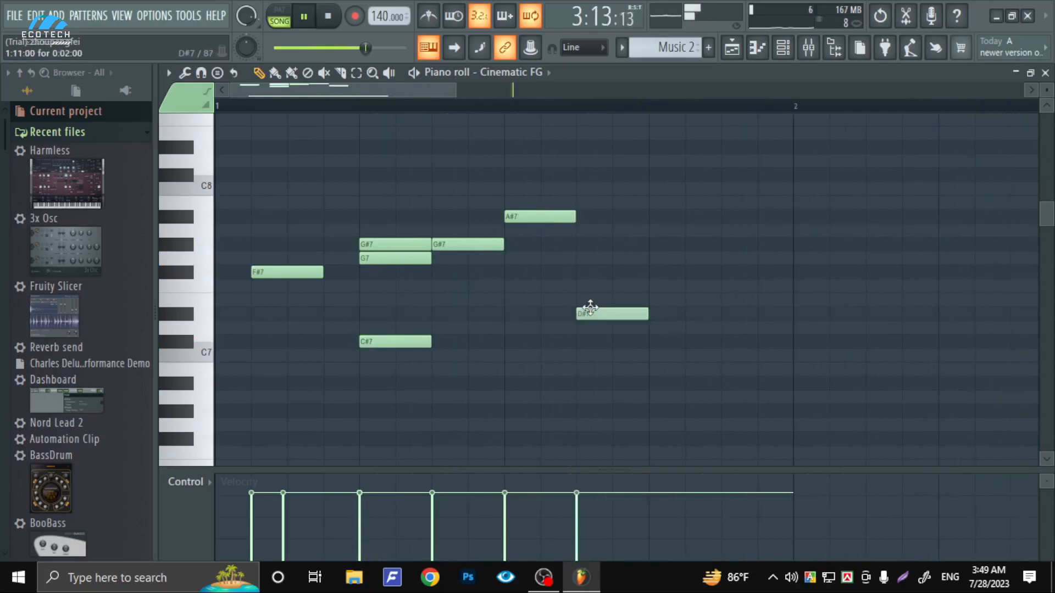
click(652, 230)
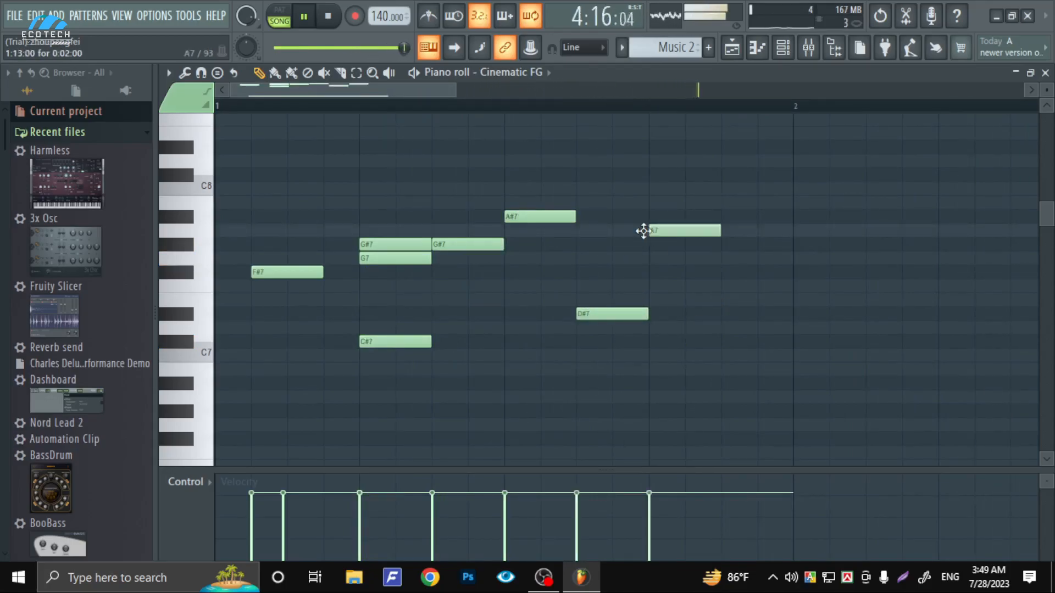
click(222, 202)
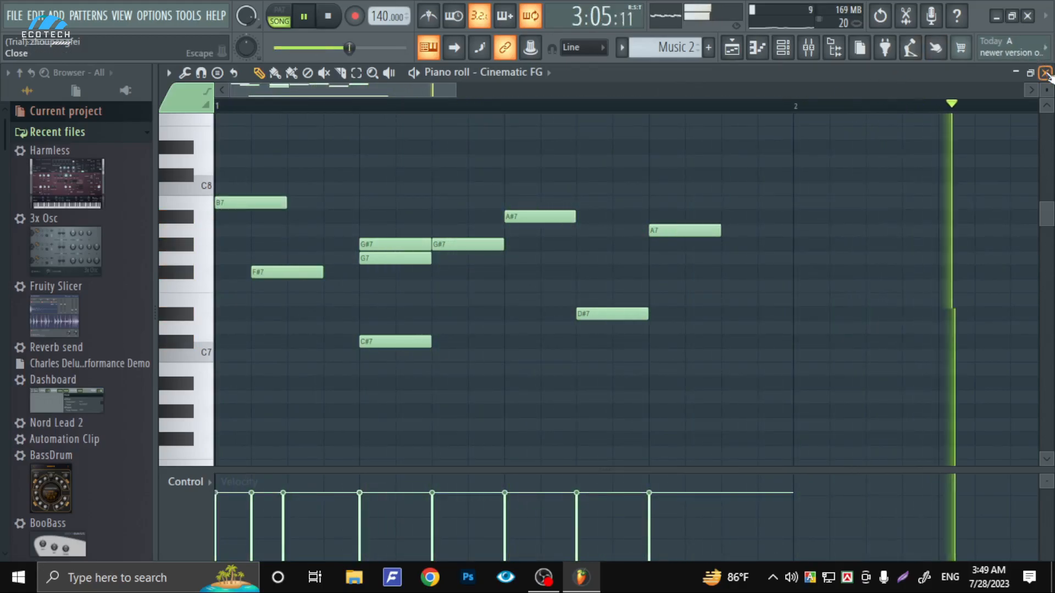
click(1046, 73)
key(space)
Step: Move the Music 3 clip on Track 3 to bar 3 and briefly play the arrangement from there
scroll(901, 223, down, 1)
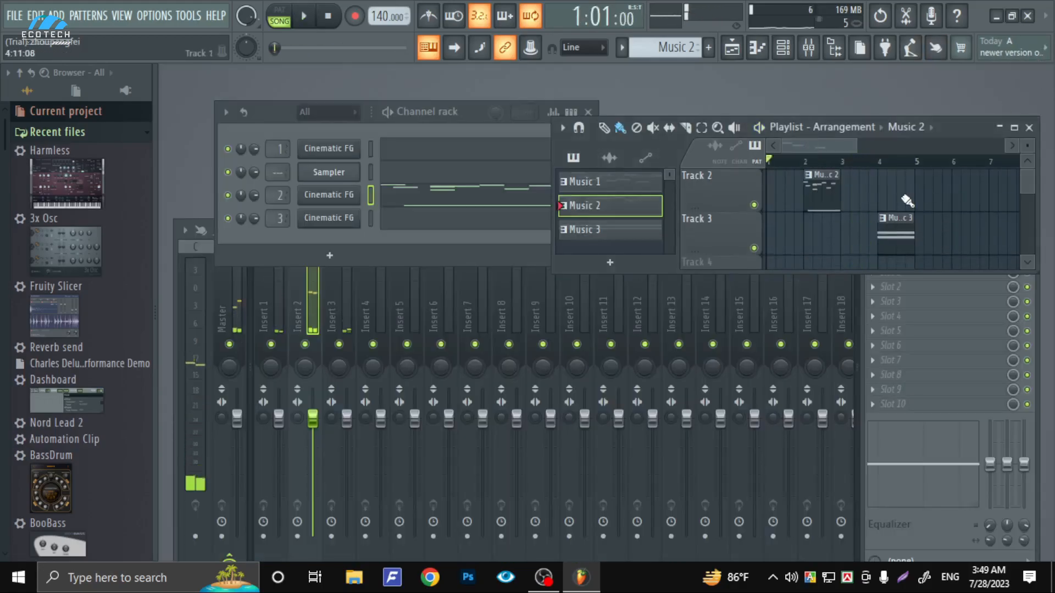
drag(894, 231, 860, 224)
click(844, 162)
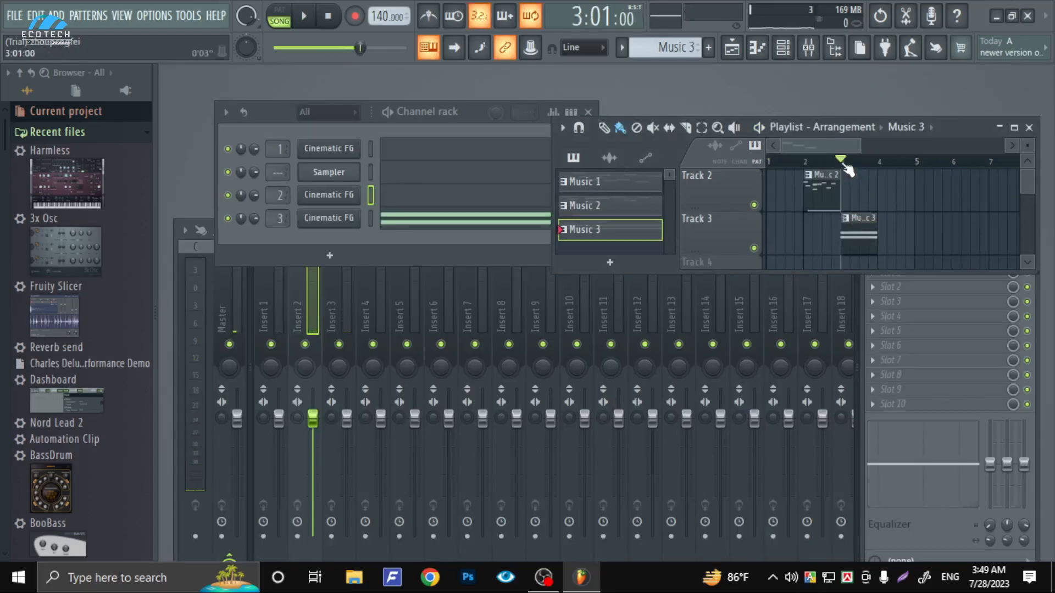
key(space)
key(space)
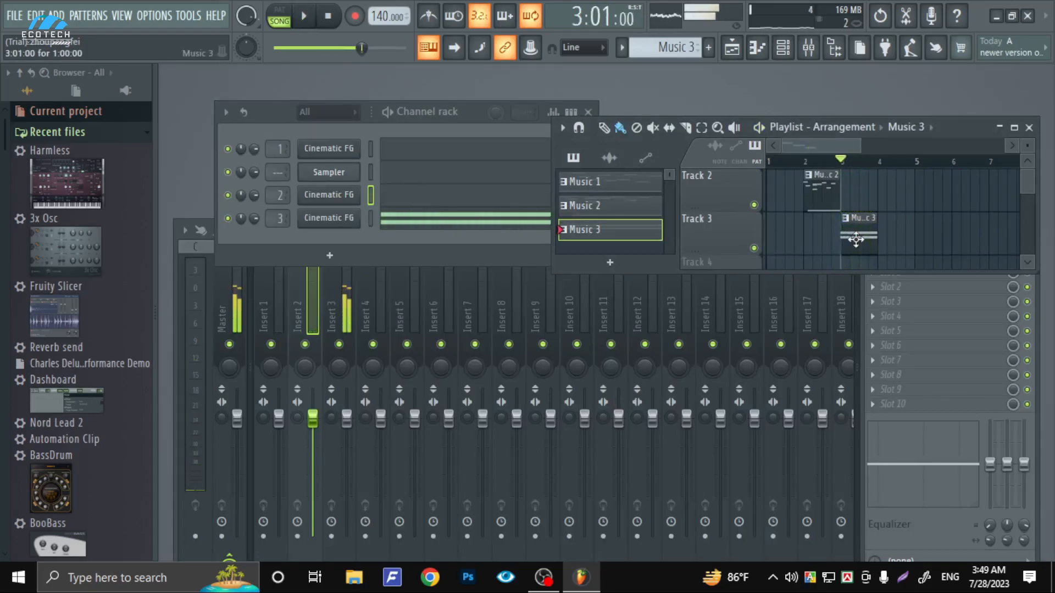
Step: Open the Music 3 pattern in the piano roll and add E7, an opening D8, C#8 and G#7 notes
click(122, 15)
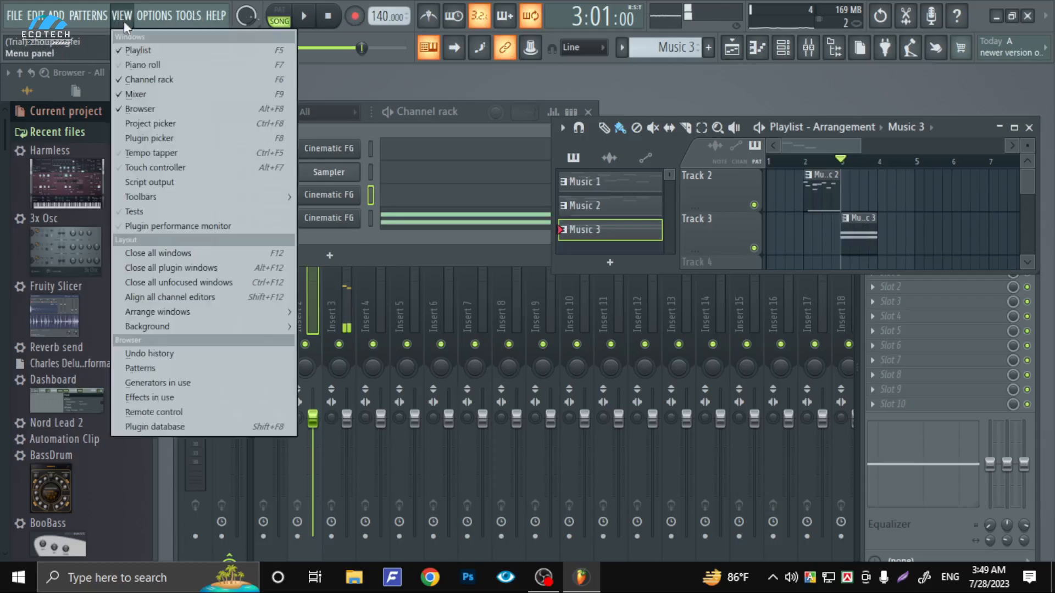
click(158, 65)
click(257, 302)
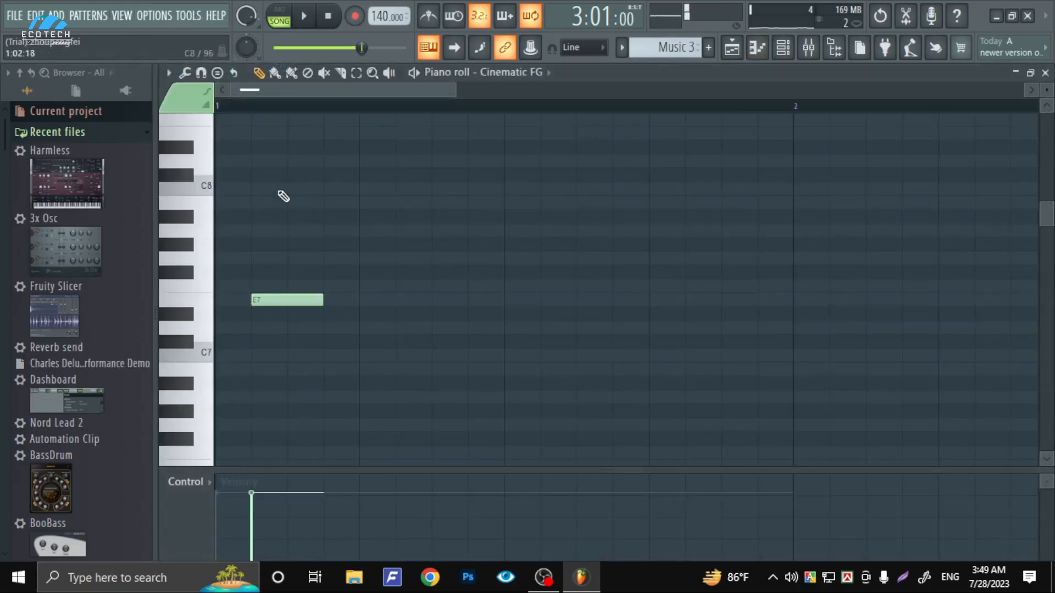
click(226, 161)
click(334, 174)
click(473, 244)
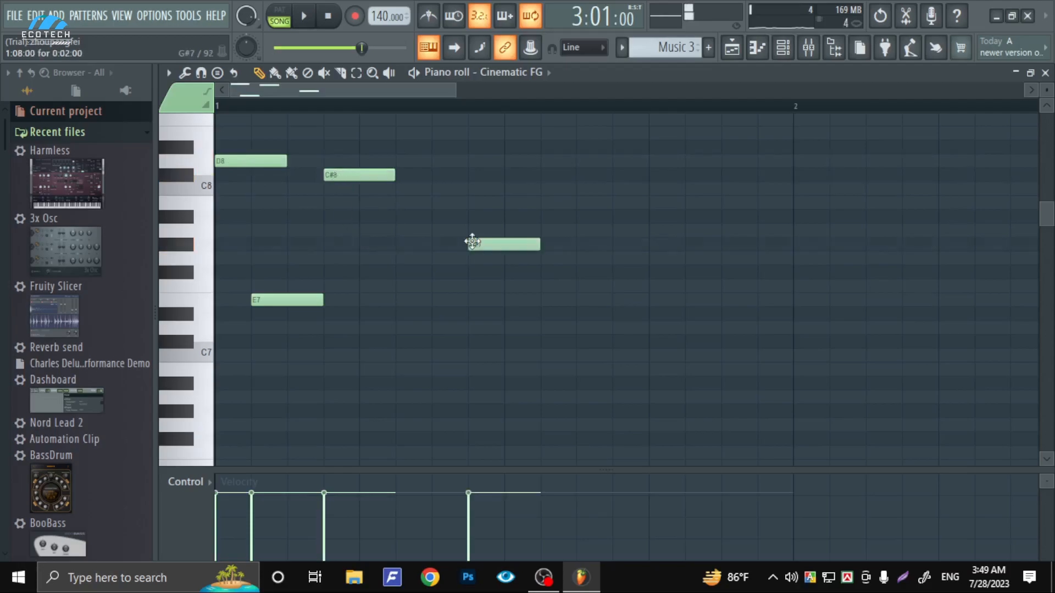
Step: Complete the Music 3 bar with F#7, D#7, C#8 and F7 notes, play it briefly and close the piano roll
click(399, 272)
click(508, 313)
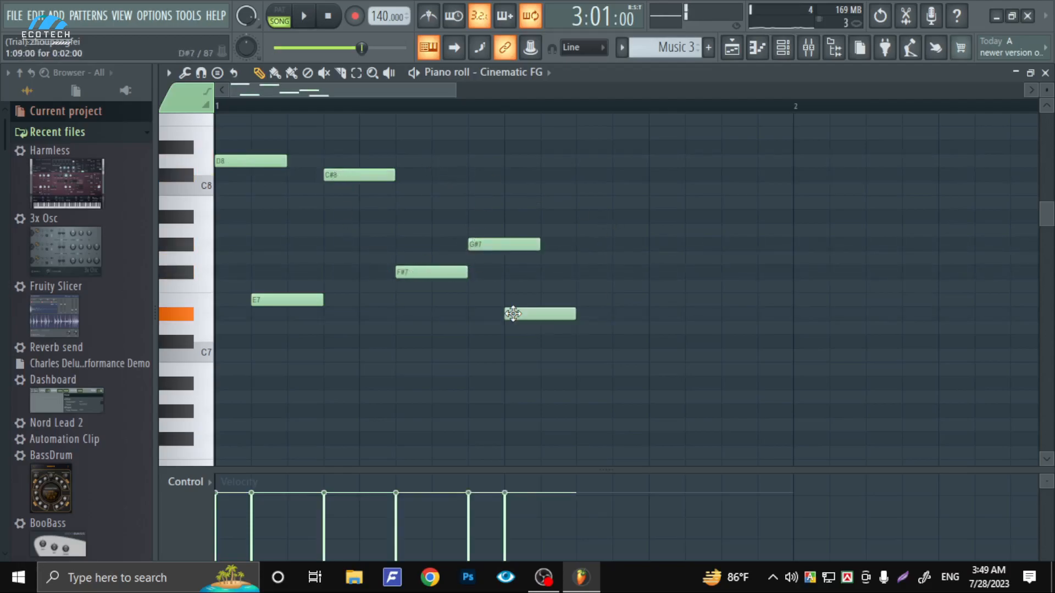
click(579, 175)
click(651, 286)
key(space)
key(space)
click(1046, 73)
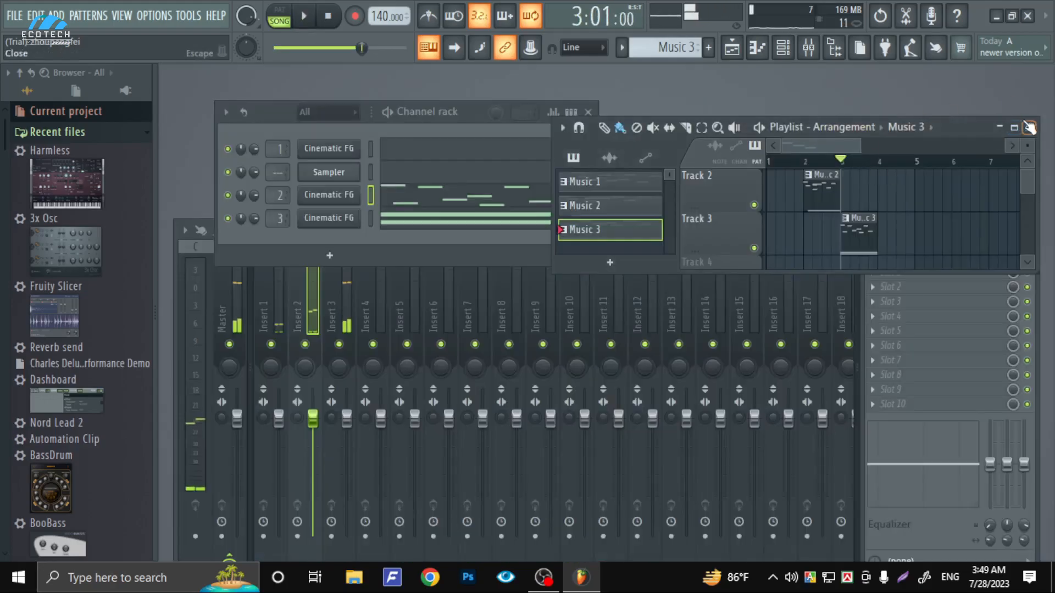
Step: Maximize the playlist and overlap the clips by moving Music 2 to 1:11 on Track 2 and Music 3 to 2:03 on Track 3
click(1027, 123)
scroll(516, 189, up, 1)
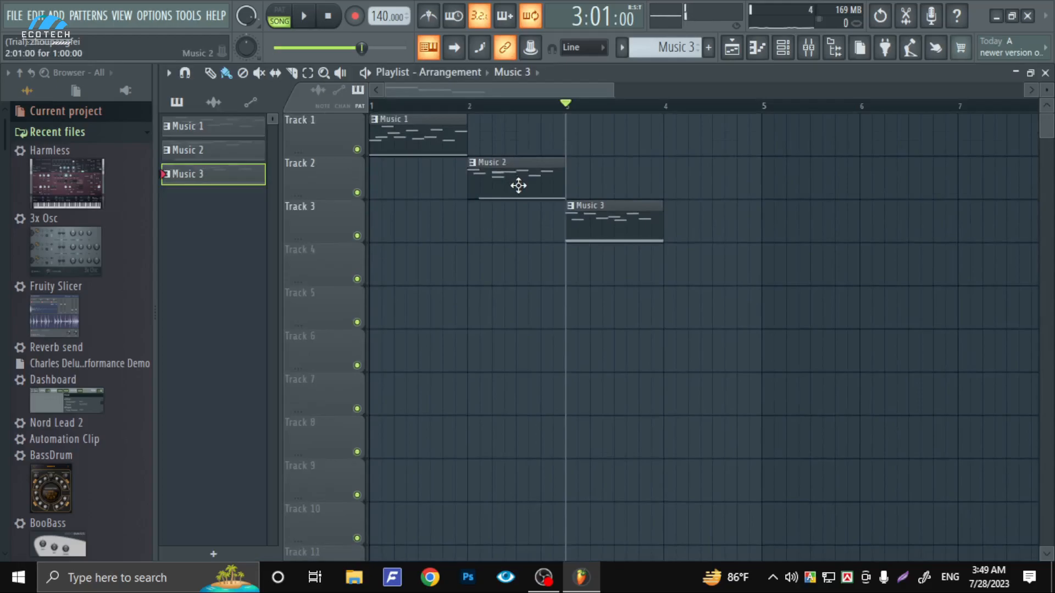
drag(512, 183, 484, 182)
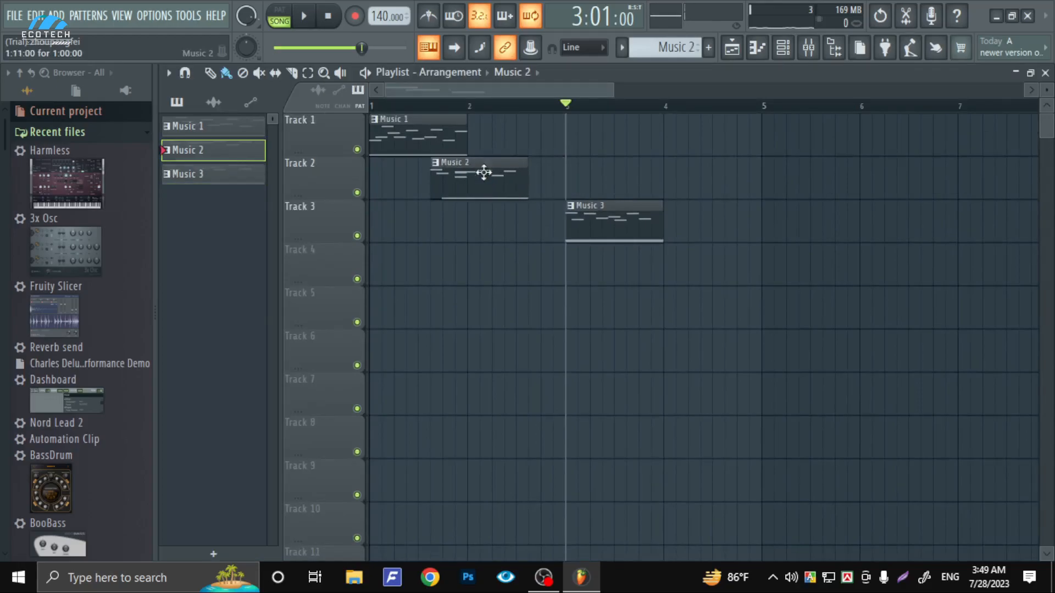
drag(623, 229, 535, 220)
Step: Return the playhead to the start of bar 1, play the arrangement and stop playback
click(440, 106)
drag(441, 107, 369, 117)
key(space)
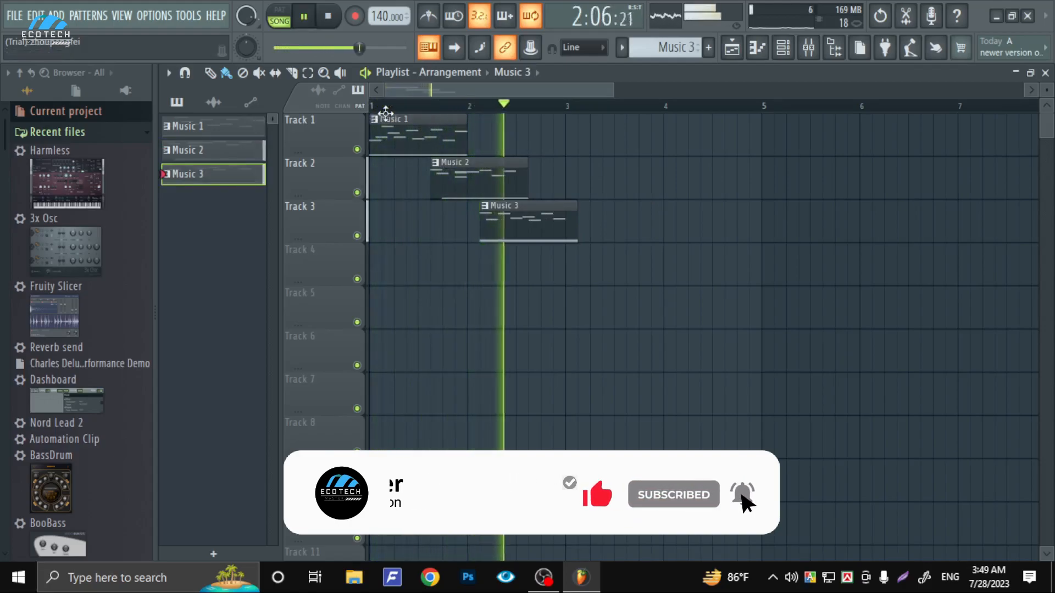
key(space)
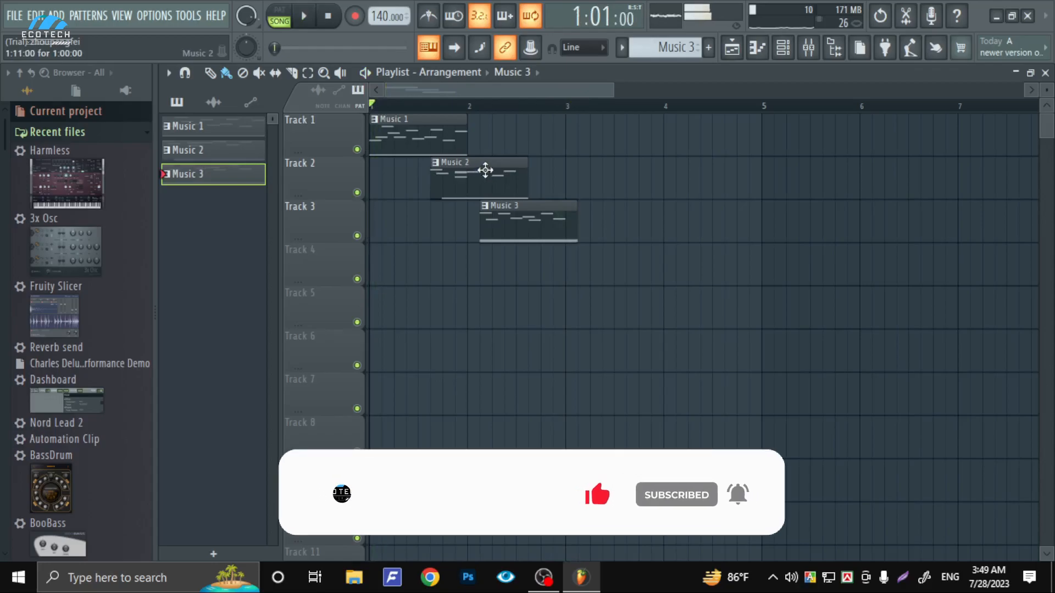
Step: Place a second Music 1 clip on Track 1 and move it to bar 2
click(416, 127)
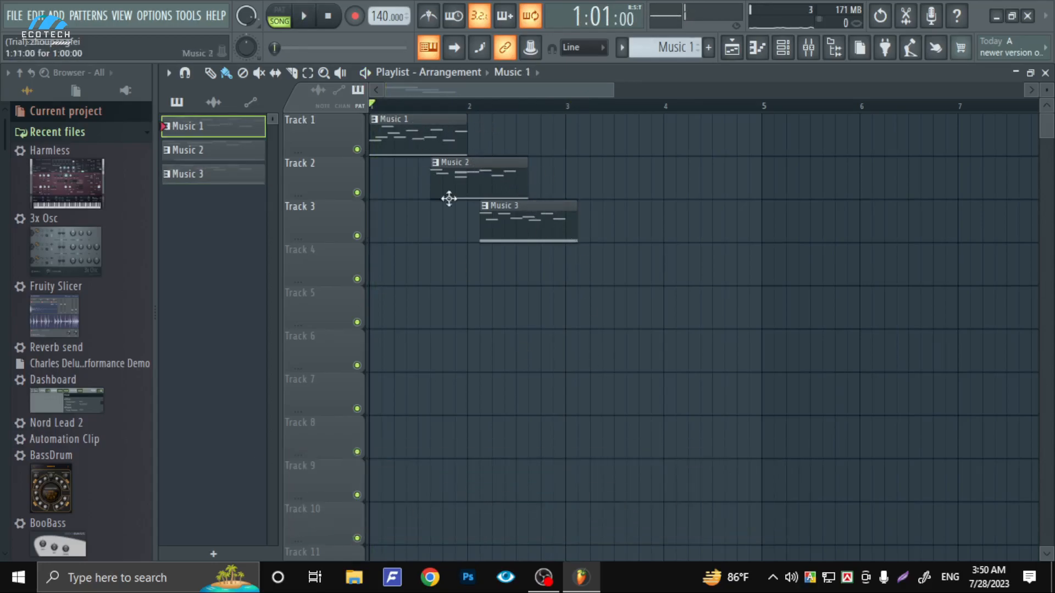
click(559, 138)
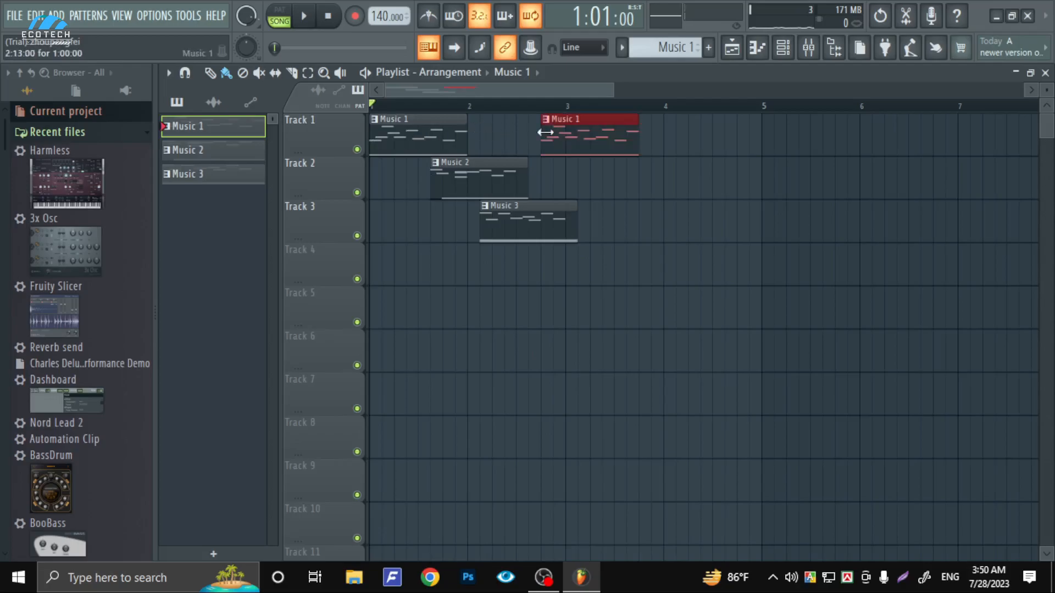
drag(556, 143, 484, 126)
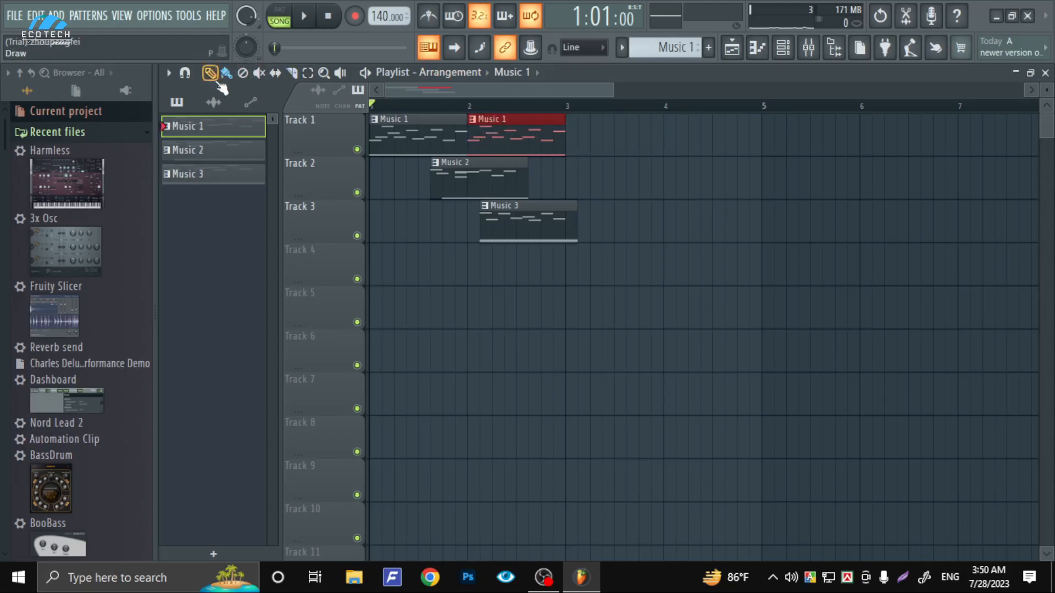
Step: Try moving the first Music 1 clip and shortening the second on Track 1, then undo the changes
click(455, 130)
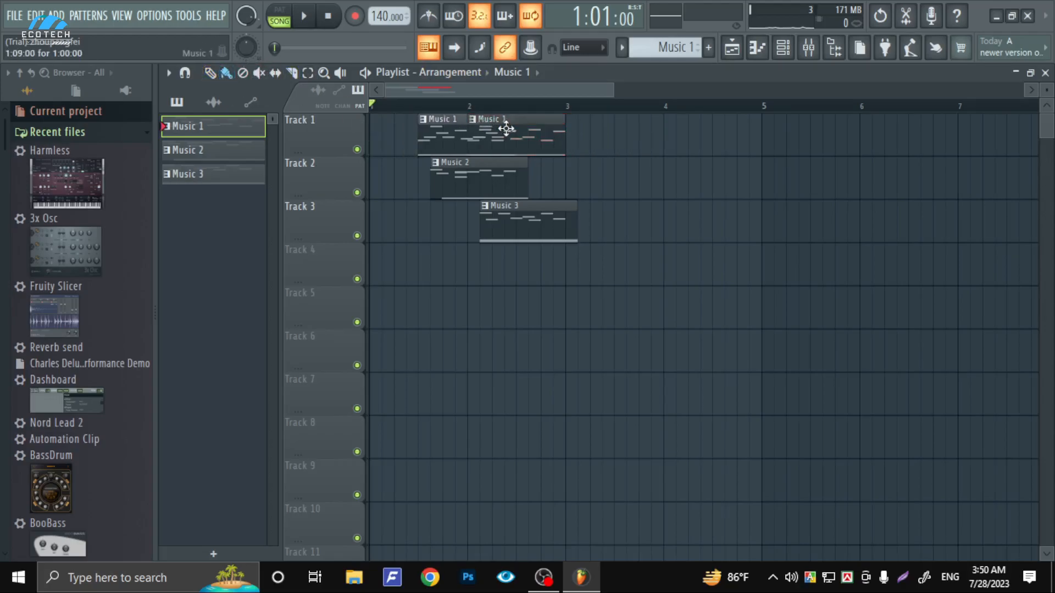
mouse_move(565, 141)
mouse_down()
mouse_move(784, 147)
mouse_move(554, 149)
mouse_up()
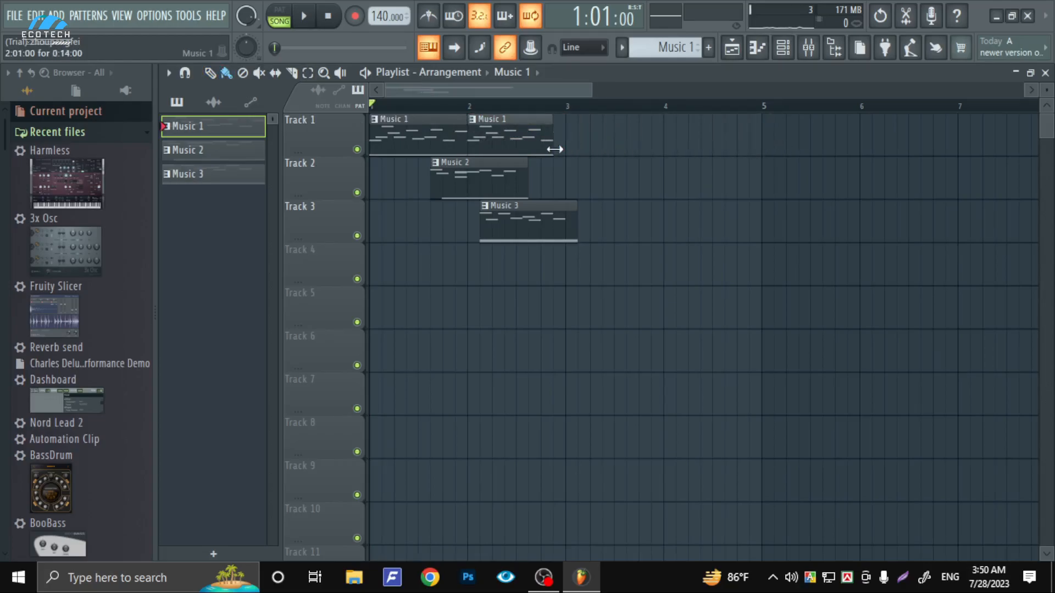
drag(414, 128, 614, 129)
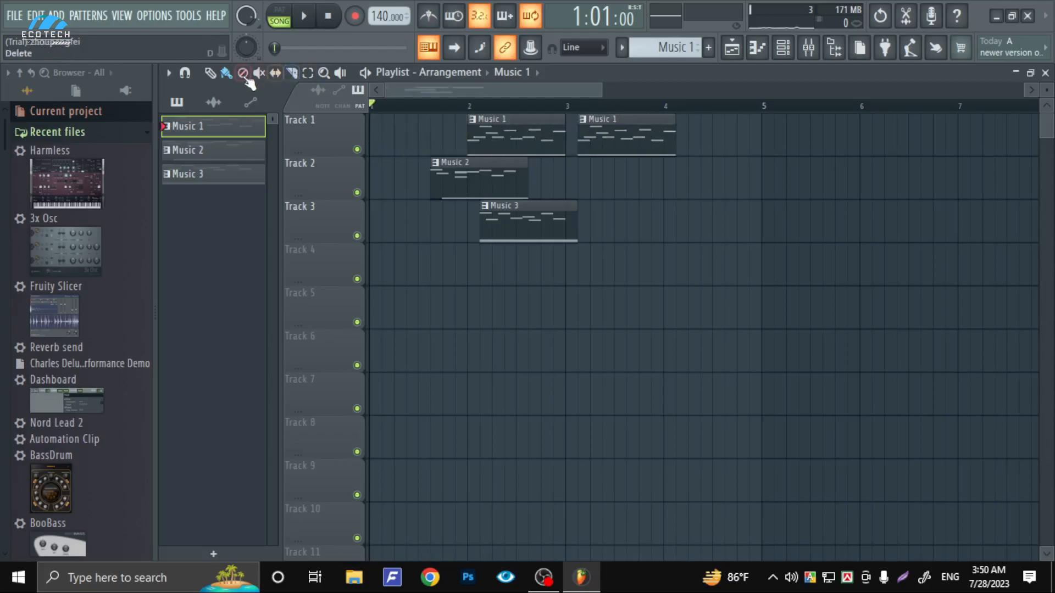
key(ctrl+z)
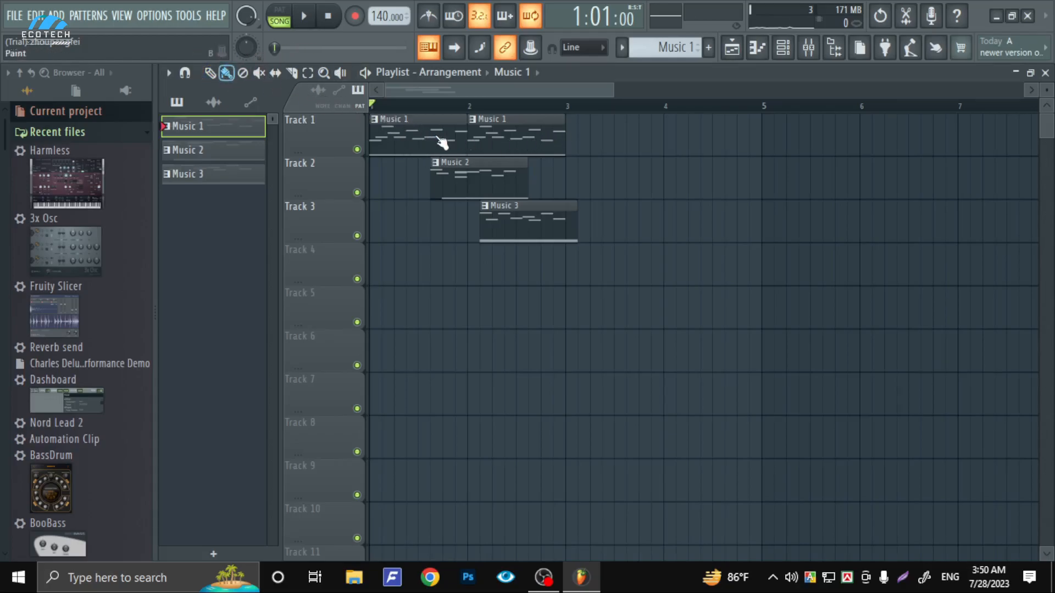
mouse_move(435, 135)
mouse_down()
mouse_move(466, 137)
mouse_move(434, 140)
mouse_up()
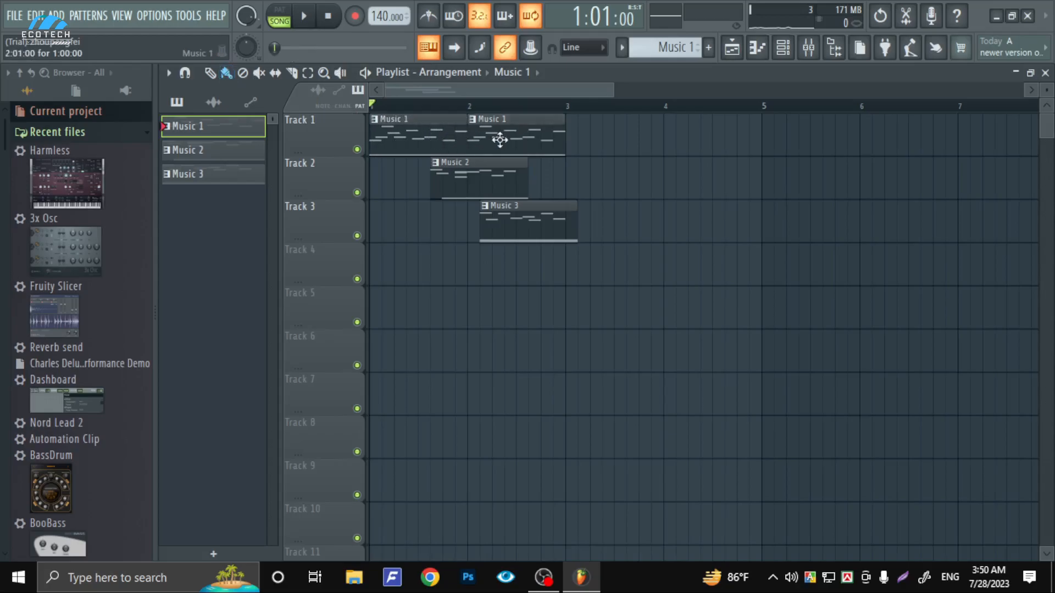
Step: Extend Track 1 with further Music 1 clips at bars 3 through 6, then briefly play the arrangement
click(583, 132)
drag(590, 125, 582, 130)
drag(653, 130, 901, 141)
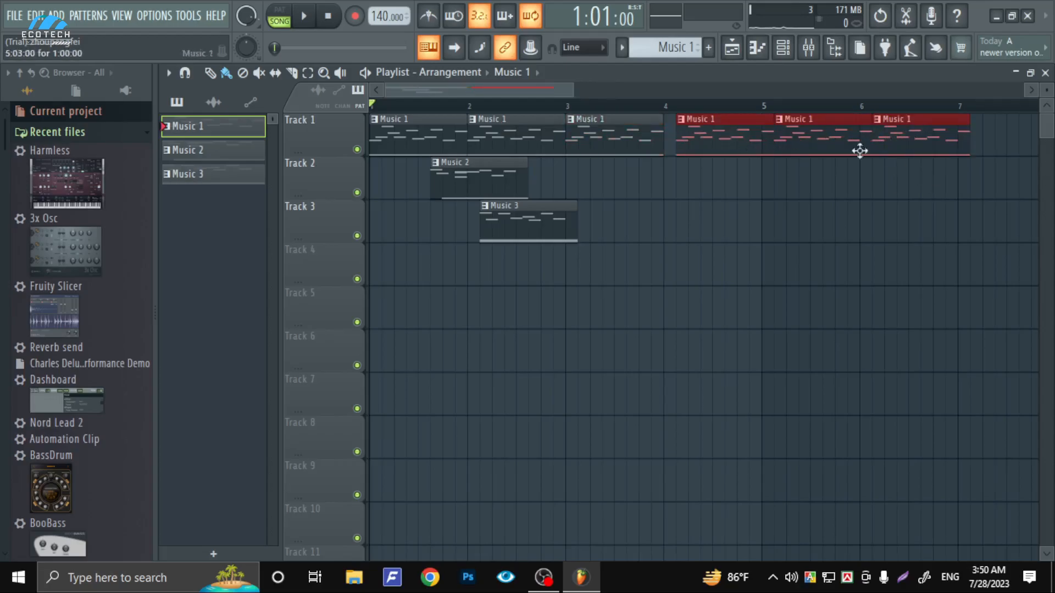
key(ctrl+z)
click(675, 138)
drag(757, 139, 871, 137)
click(311, 17)
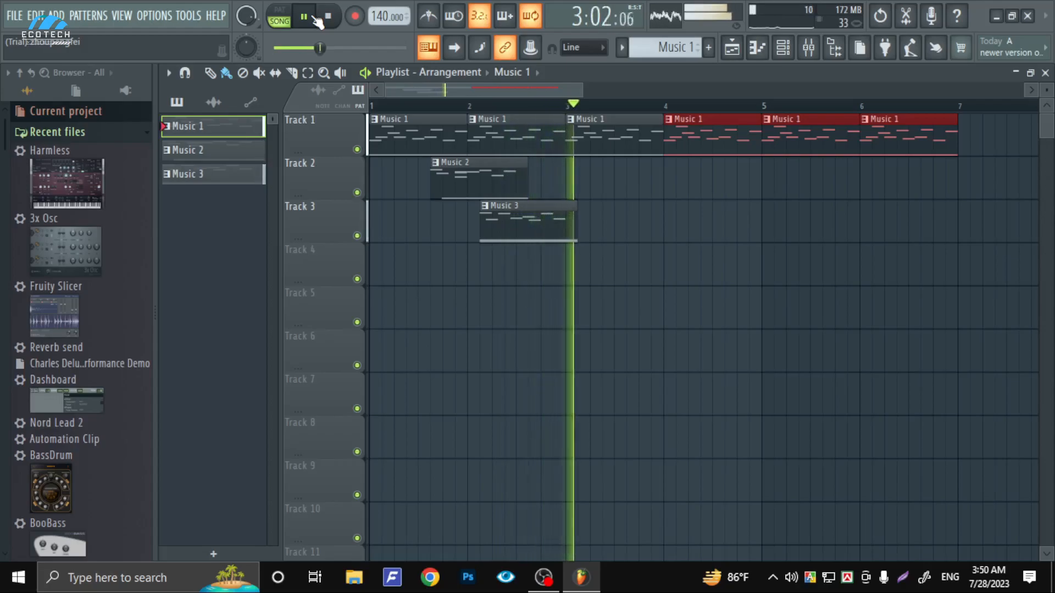
click(311, 17)
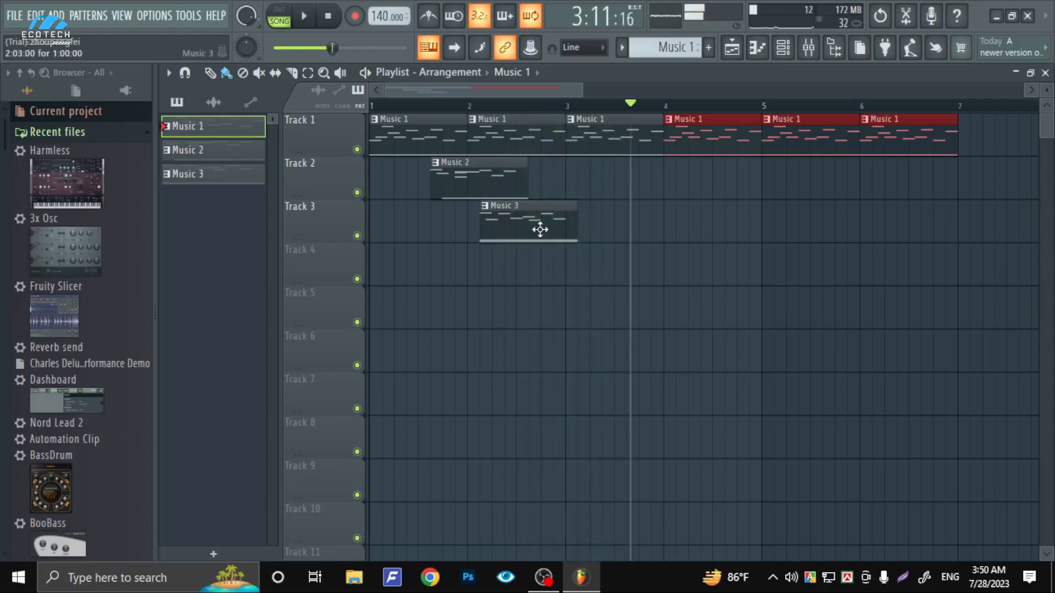
Step: Move Music 3 near the end of bar 3 and Music 2 to 1:05 on Track 3, then restore the playlist's smaller window
drag(539, 229, 709, 226)
drag(469, 212, 441, 227)
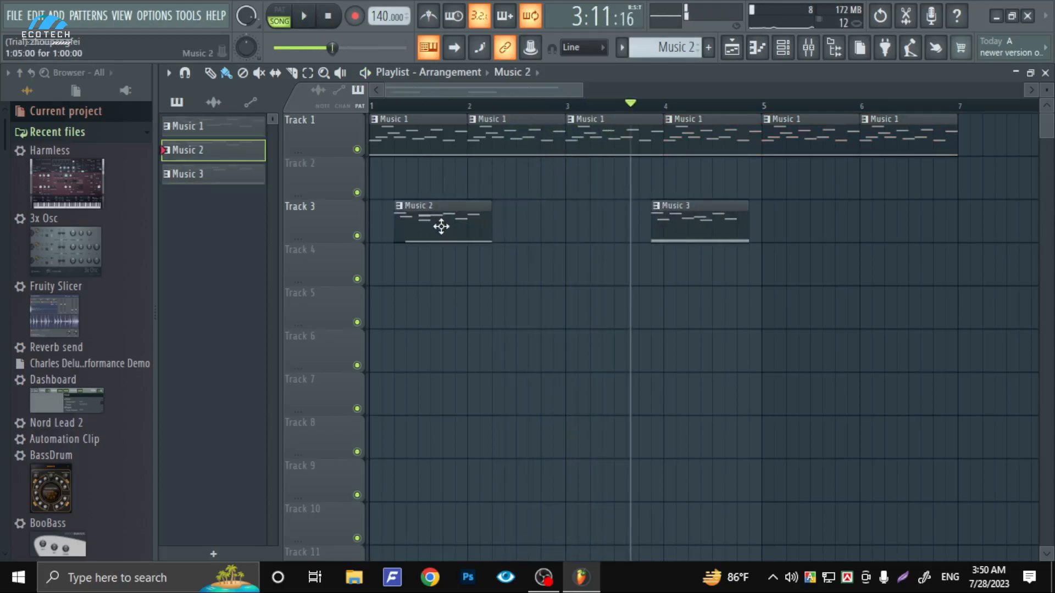
click(421, 104)
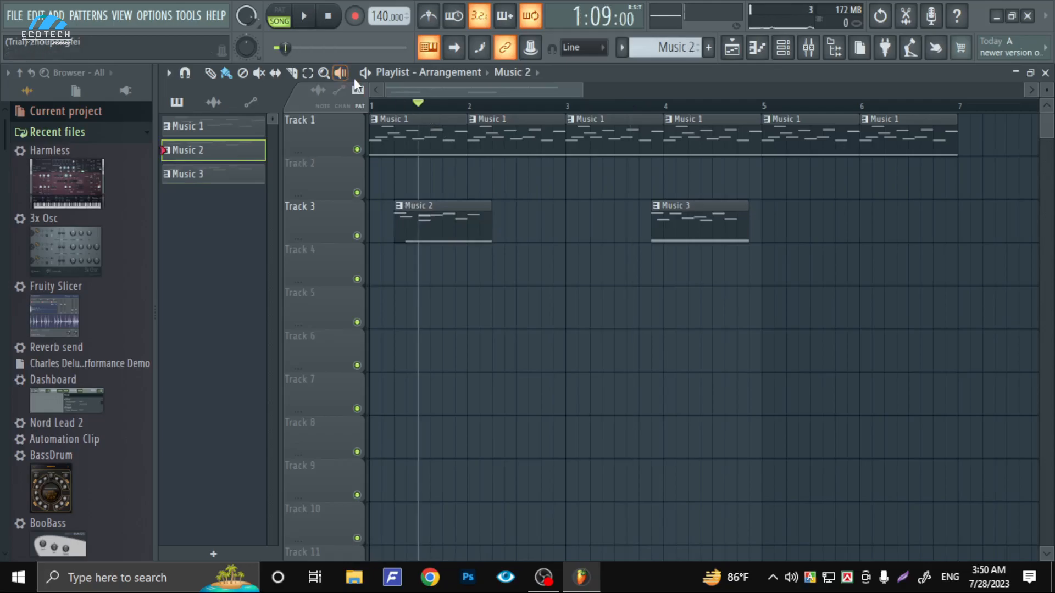
double_click(851, 71)
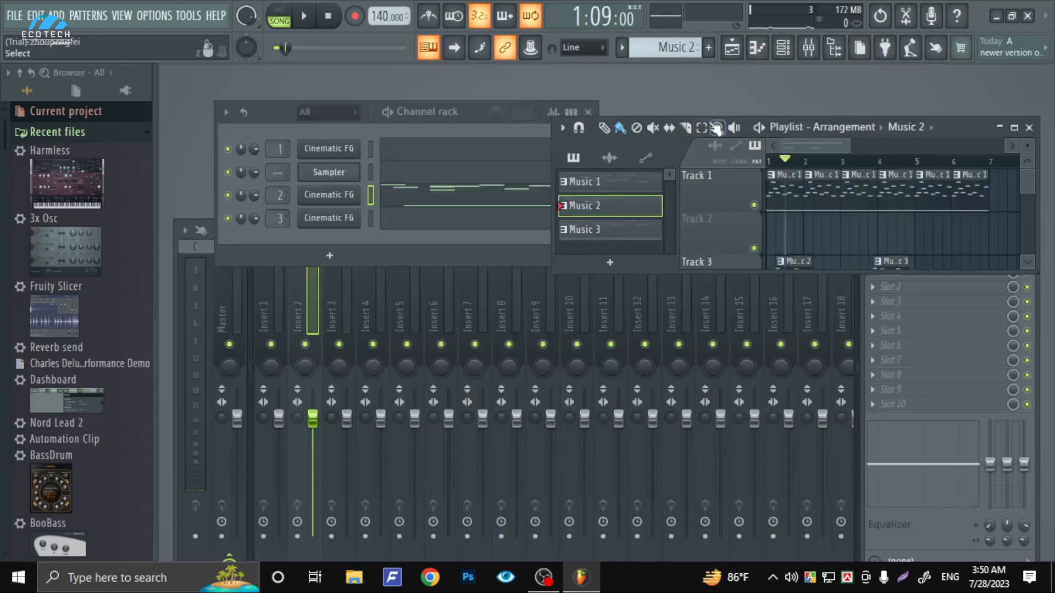
Step: View the second Cinematic FG channel's Music 2 notes in the piano roll, restore its smaller window, and open the first channel's synth
click(417, 187)
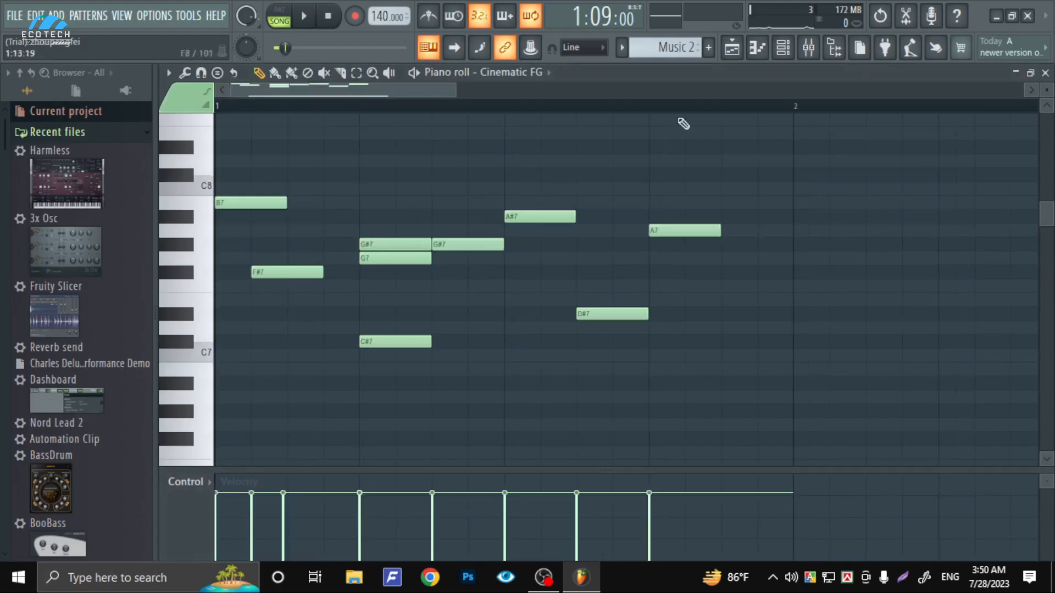
click(1030, 74)
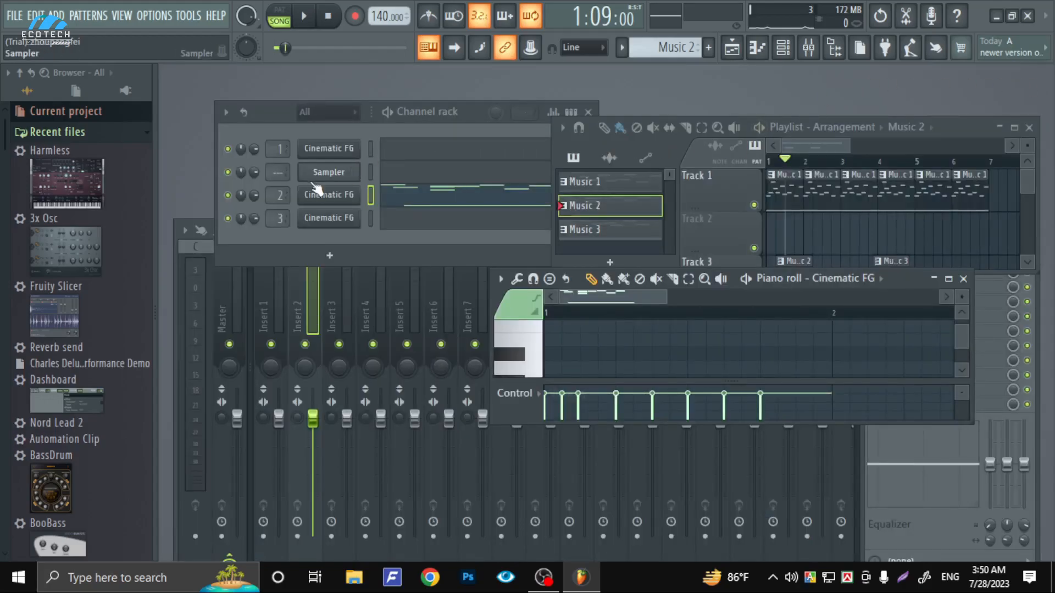
click(440, 120)
click(352, 154)
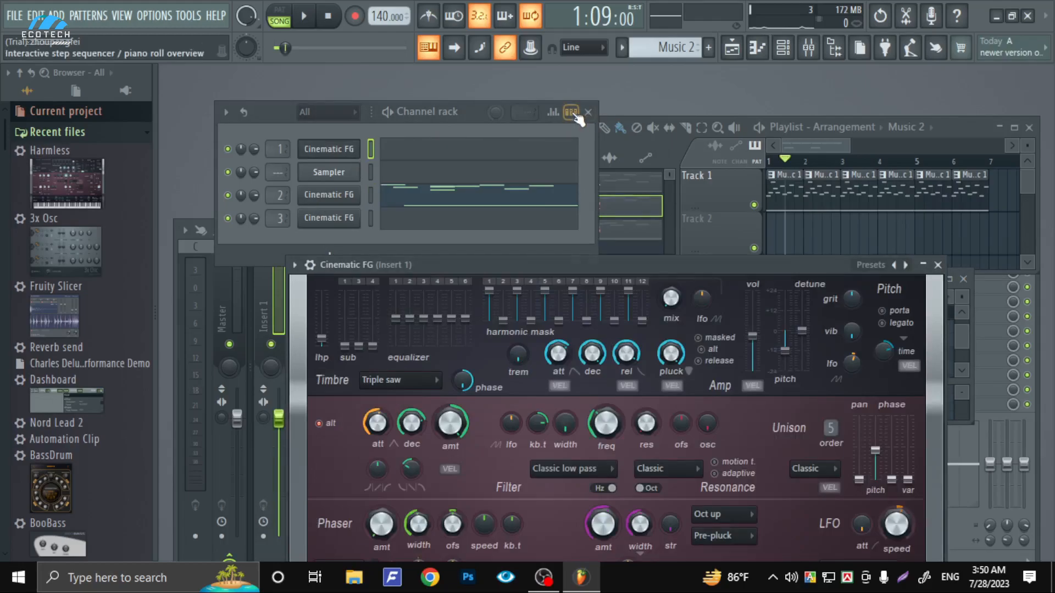
Step: Show the second Cinematic FG channel's velocity graph in the channel rack, lower the third, fourth and sixth bars, and briefly play the song
click(571, 112)
click(561, 114)
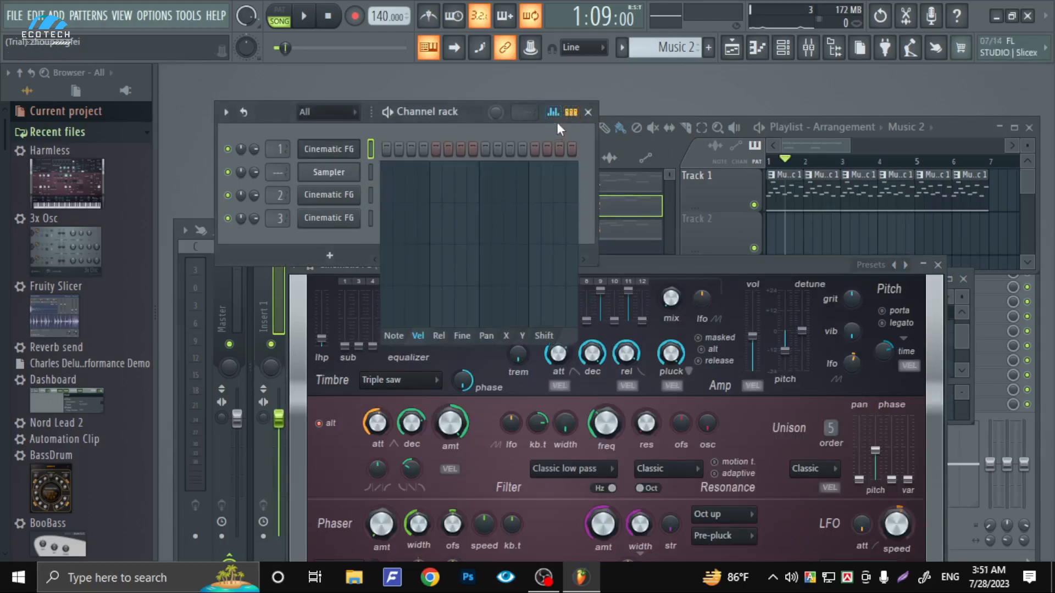
click(328, 195)
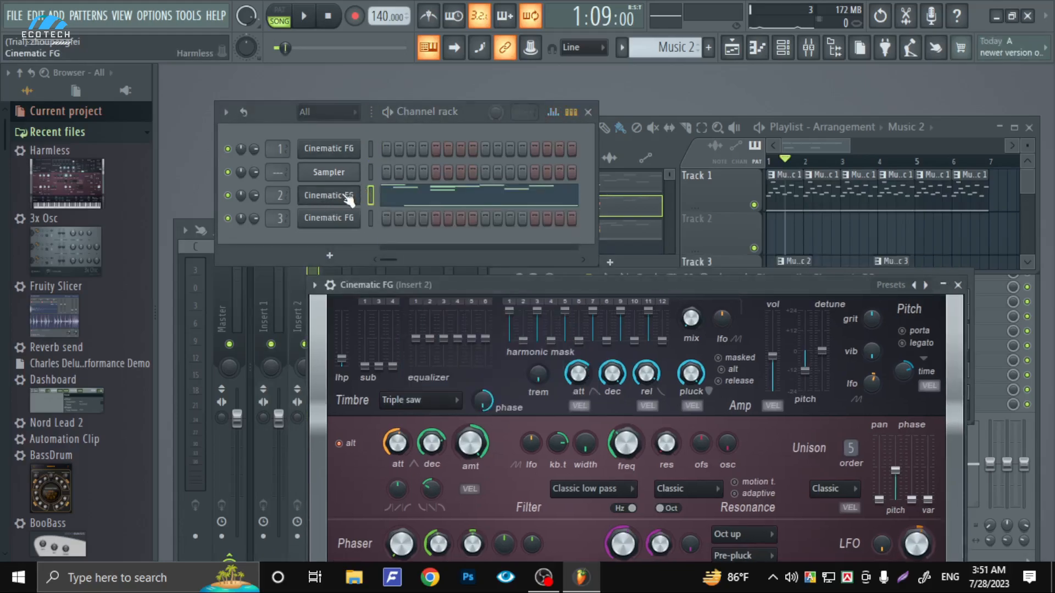
click(553, 112)
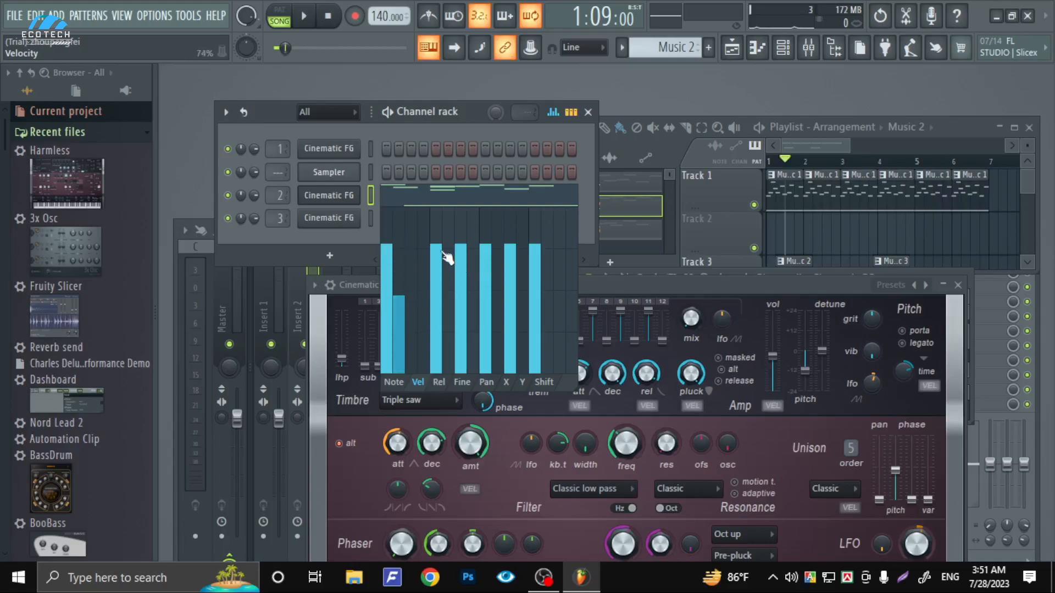
drag(447, 256, 450, 339)
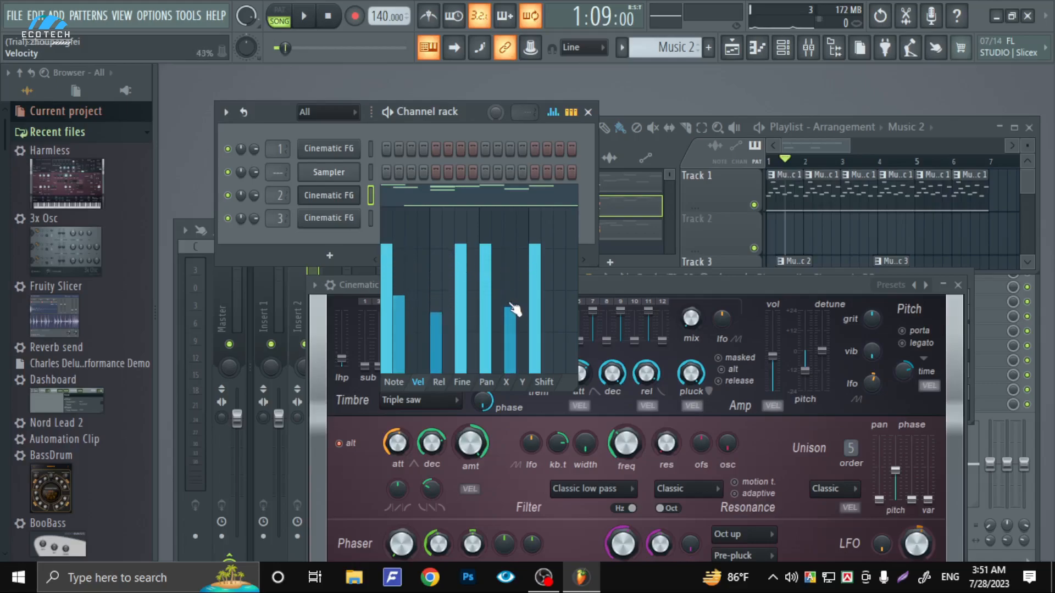
click(302, 21)
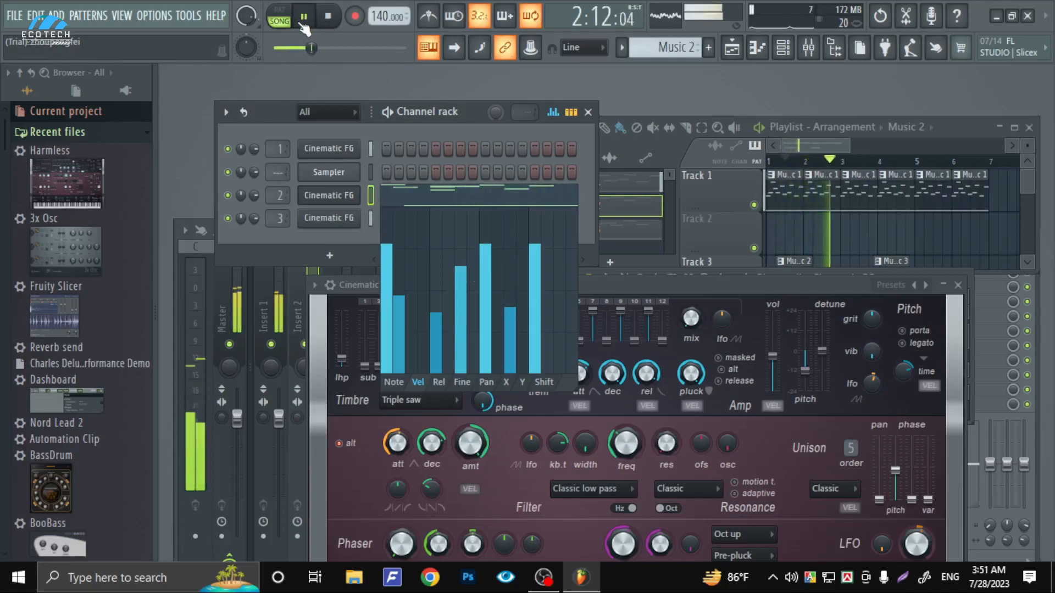
click(302, 21)
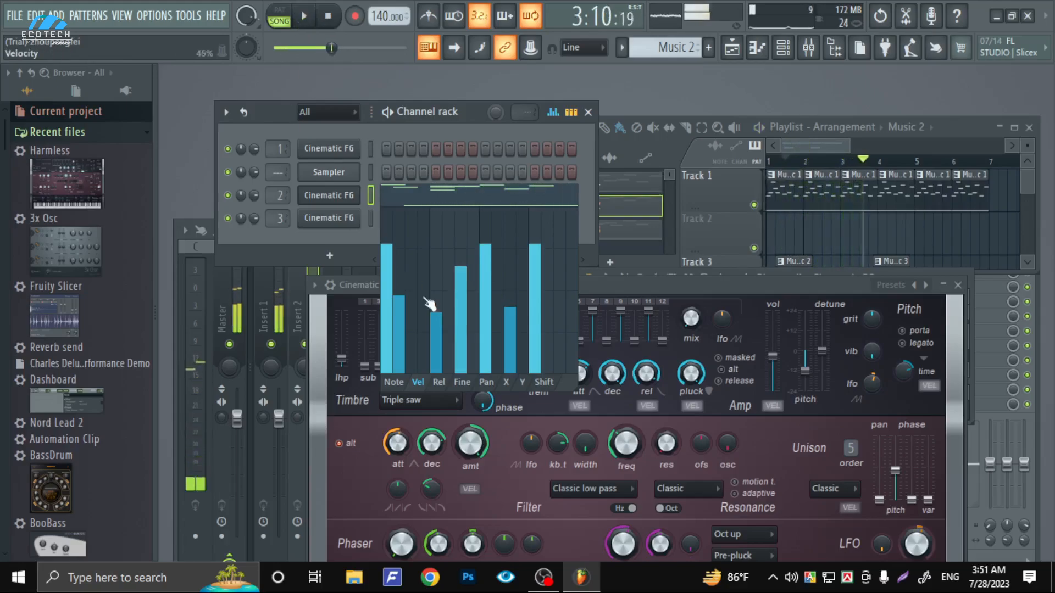
Step: Lower the first and last velocity bars of the second Cinematic FG channel and raise the fifth
click(392, 274)
click(486, 228)
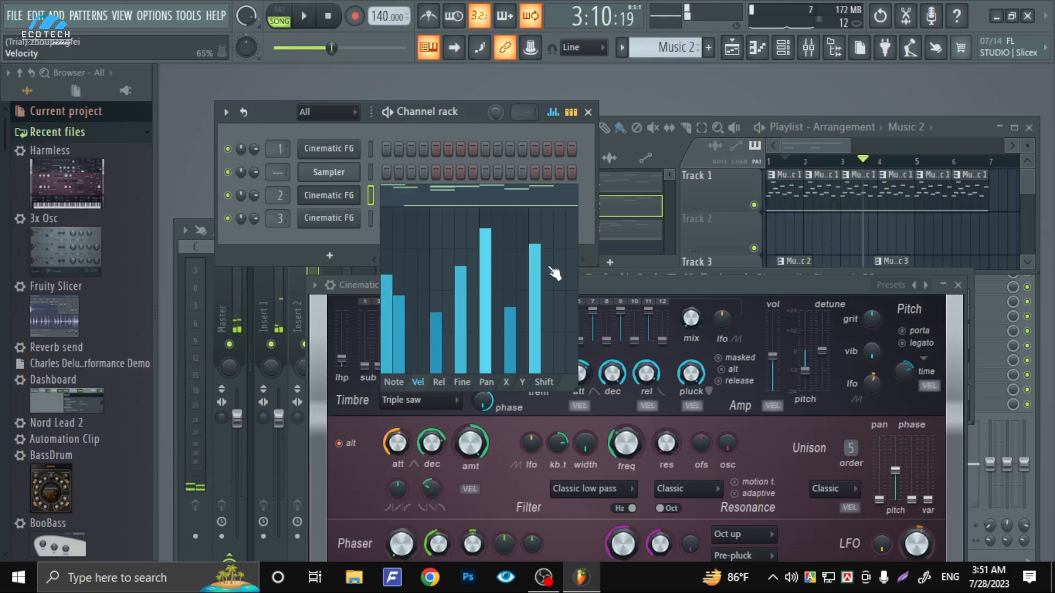
click(536, 265)
Step: Check the third Cinematic FG channel's synth settings, close them, and view that channel's velocity graph in the channel rack
click(328, 218)
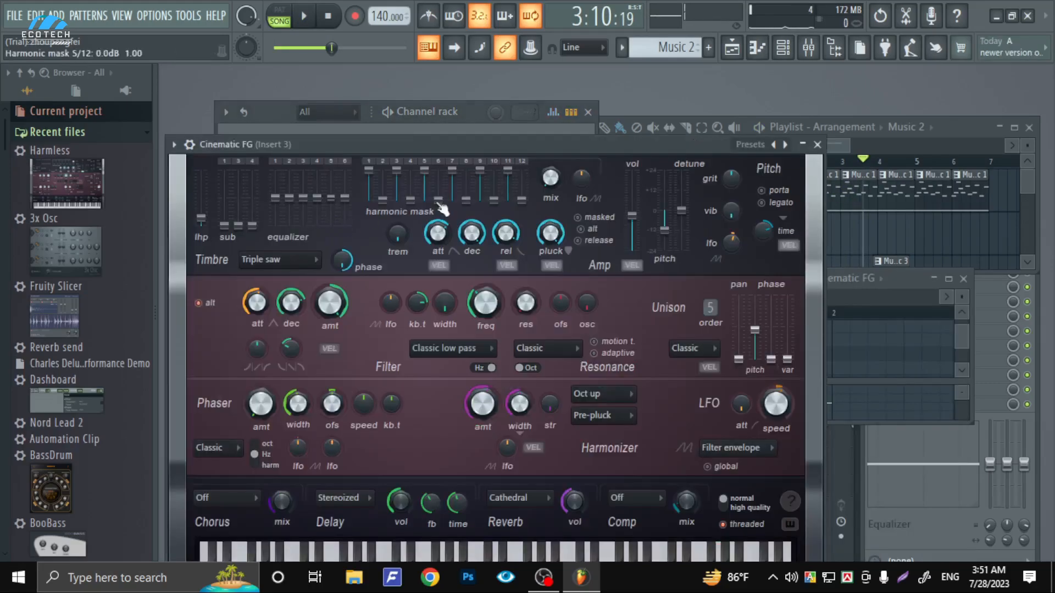
click(817, 145)
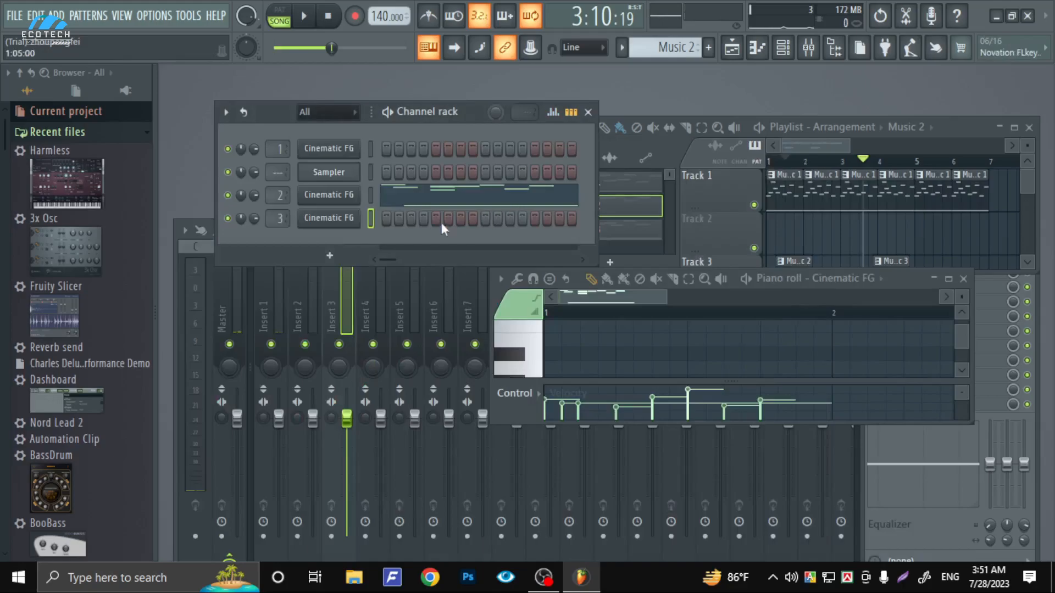
click(328, 218)
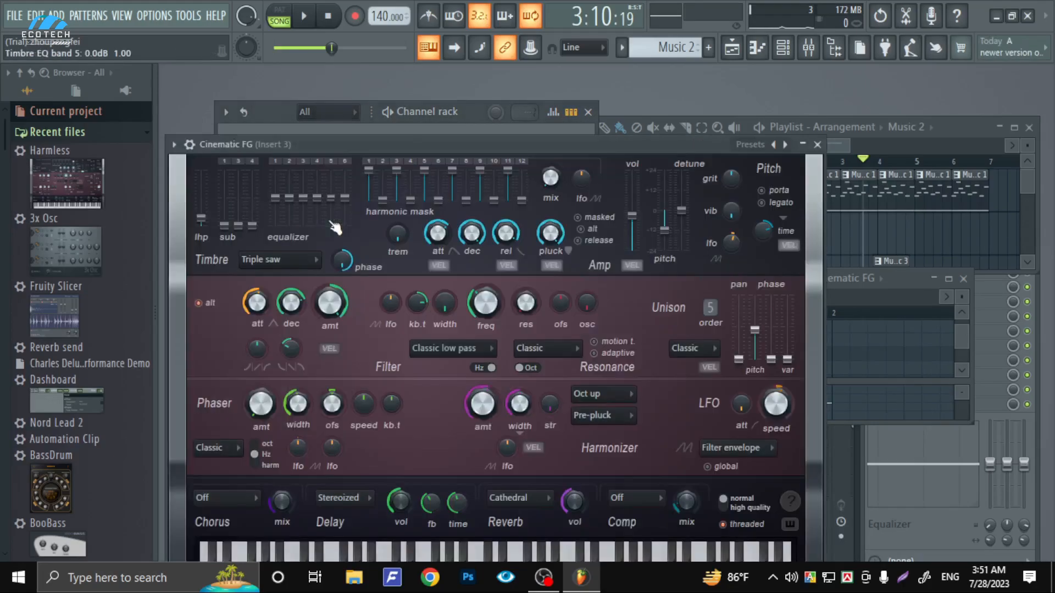
click(817, 145)
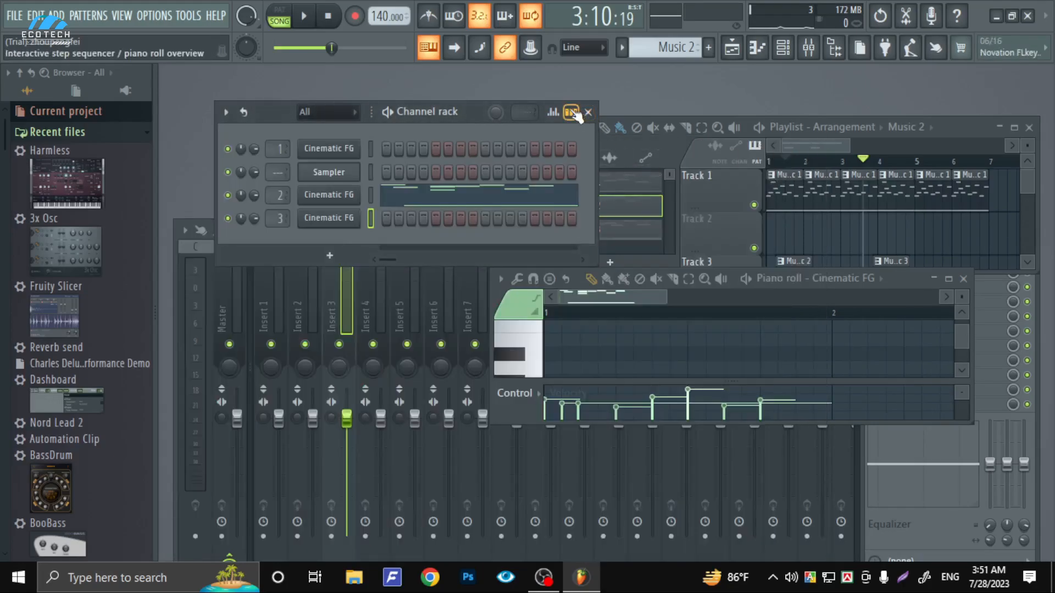
click(573, 114)
click(563, 116)
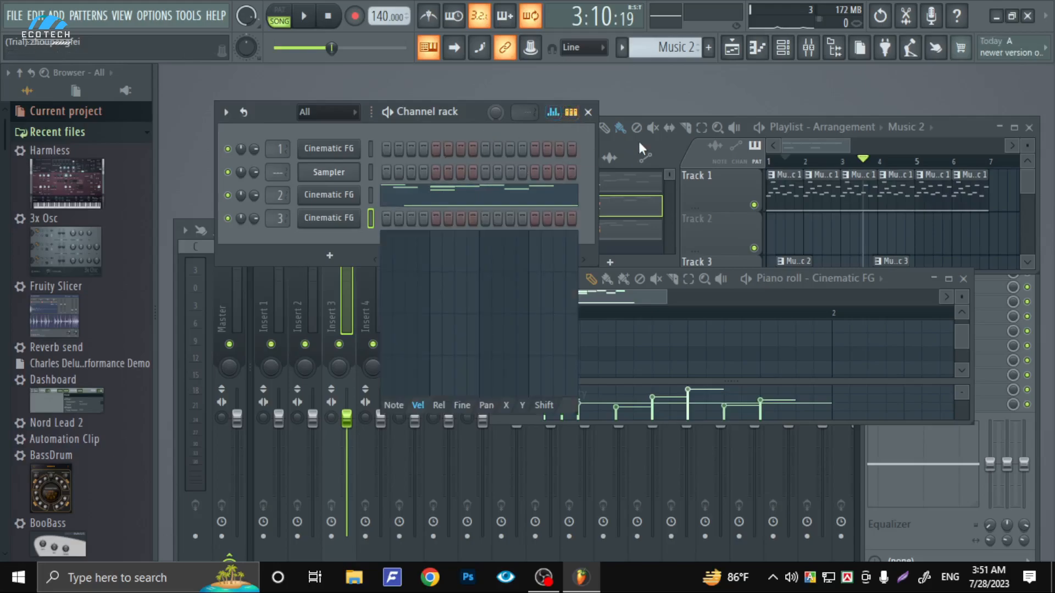
Step: Maximize the playlist and briefly play the arrangement from bar 1
click(1015, 129)
click(542, 109)
click(368, 104)
key(space)
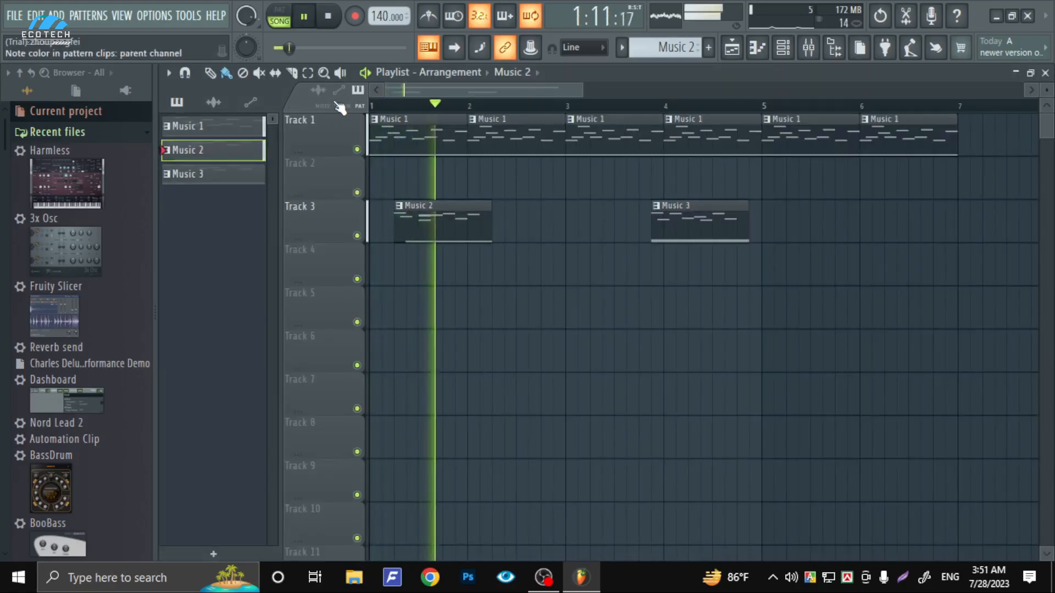
key(space)
Step: Move the Music 1 clip at bar 2 from Track 1 to 2:07 on Track 2, then listen from bar 2
drag(500, 129, 549, 195)
click(476, 107)
key(space)
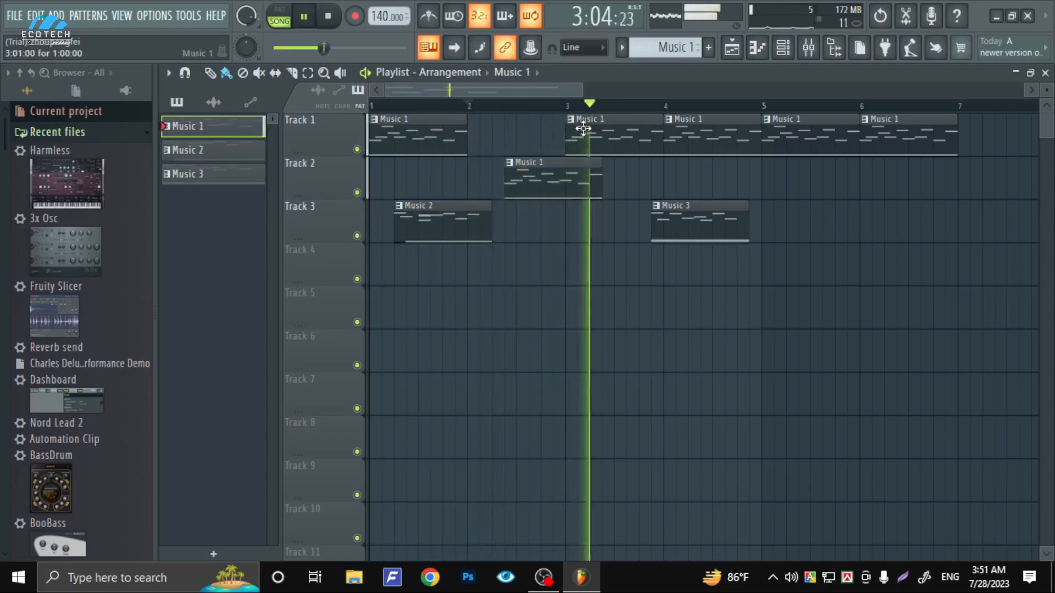
key(space)
Step: Move the Music 1 clip at bar 3 from Track 1 to bar 5 on Track 2, then play the arrangement
drag(615, 134, 712, 134)
drag(723, 174, 851, 265)
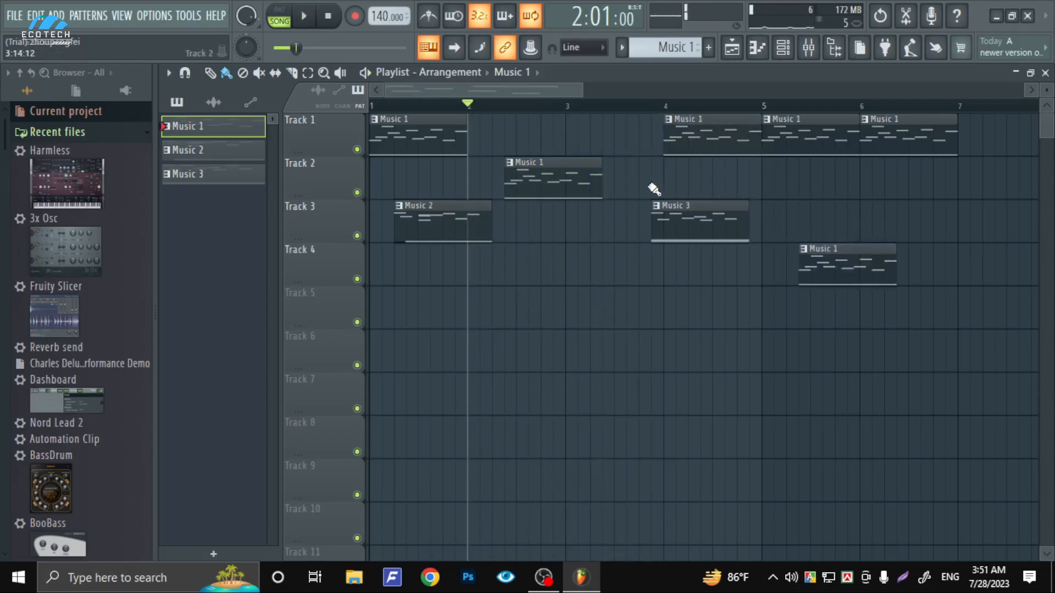
drag(843, 253, 811, 165)
key(space)
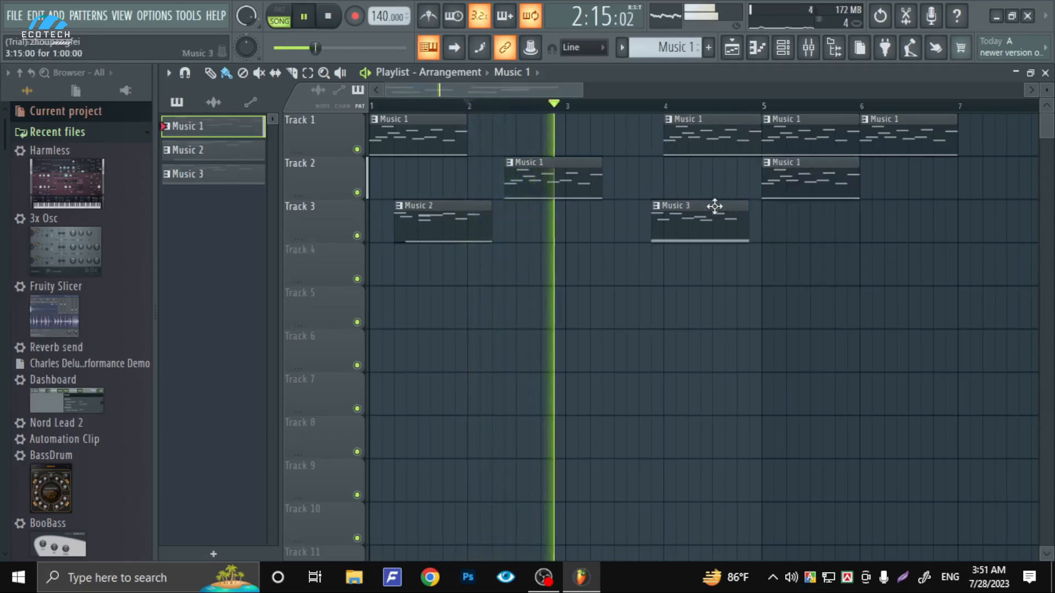
Step: Shift Music 3 to 3:07, Track 1's bar 4 Music 1 clip to 3:09, and Track 2's bar 5 clip to 4:05
drag(691, 223, 648, 220)
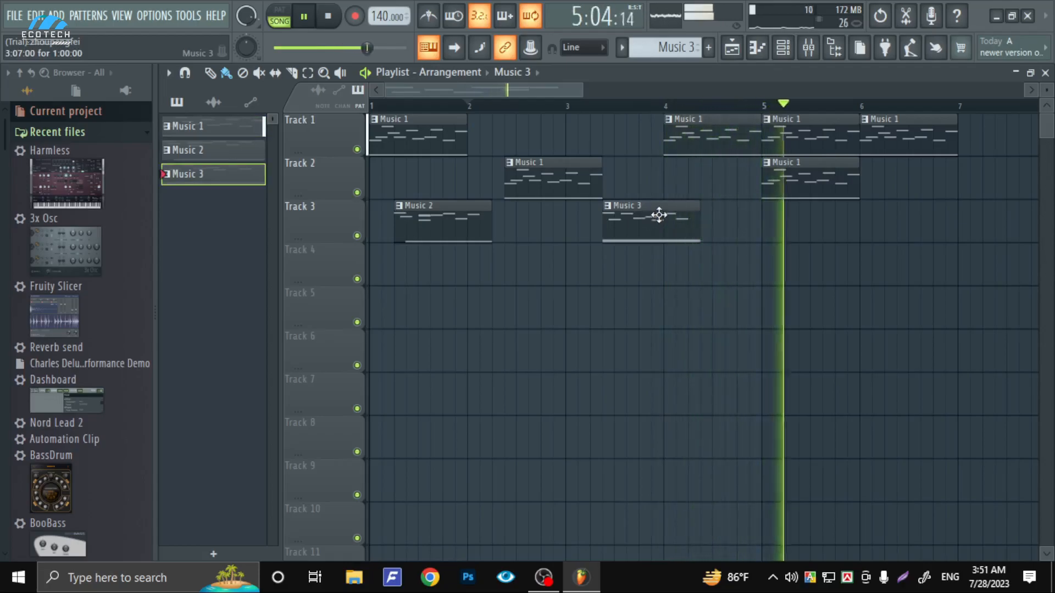
drag(743, 142, 694, 139)
drag(796, 174, 720, 174)
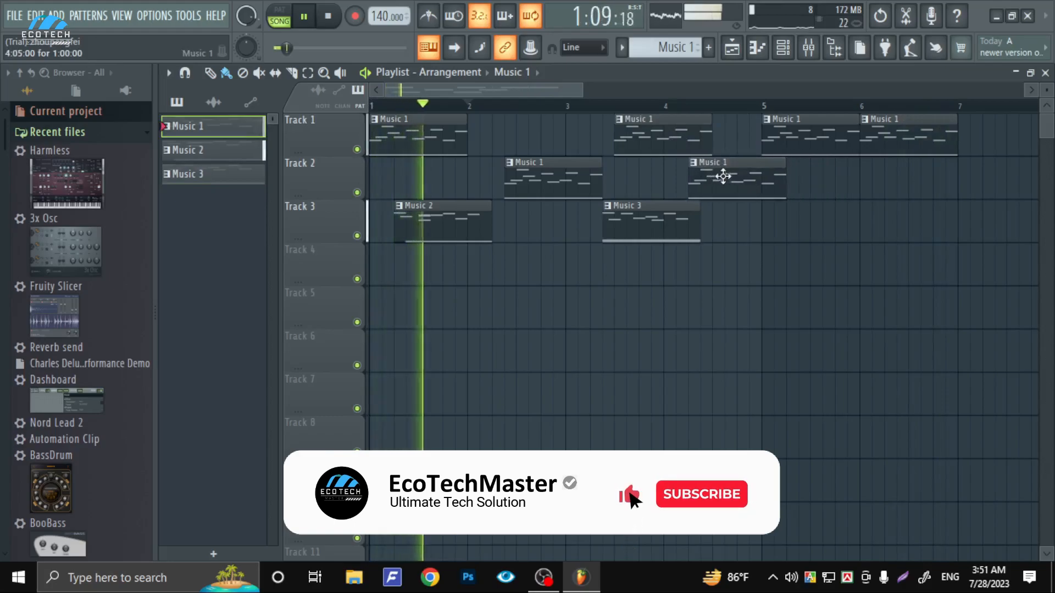
Step: Delete all clips on Tracks 2 and 3 and the Music 1 clip at bar 6 on Track 1
click(455, 219)
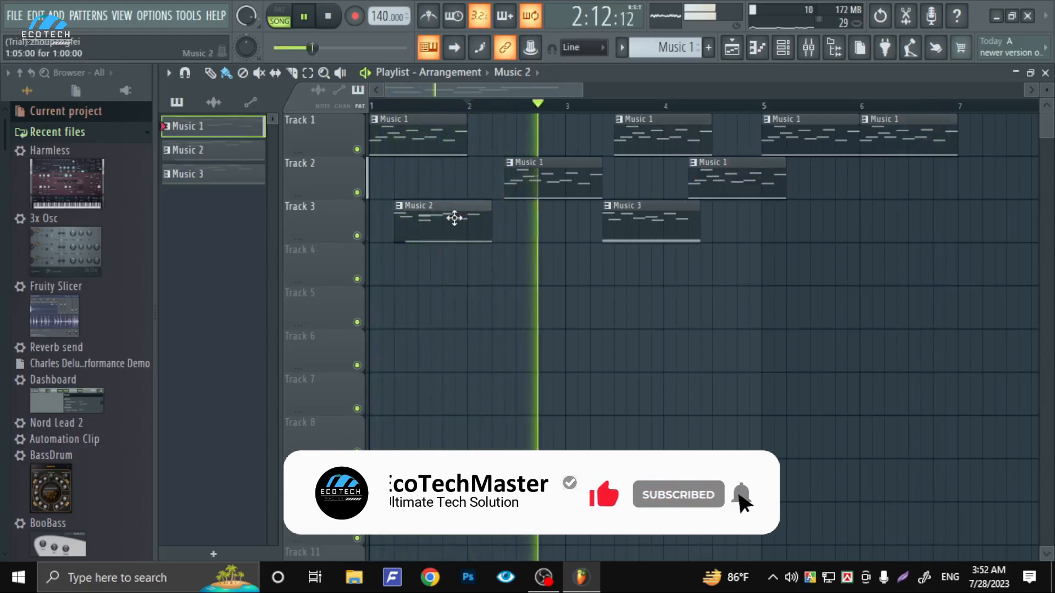
right_click(565, 176)
right_click(464, 226)
right_click(669, 231)
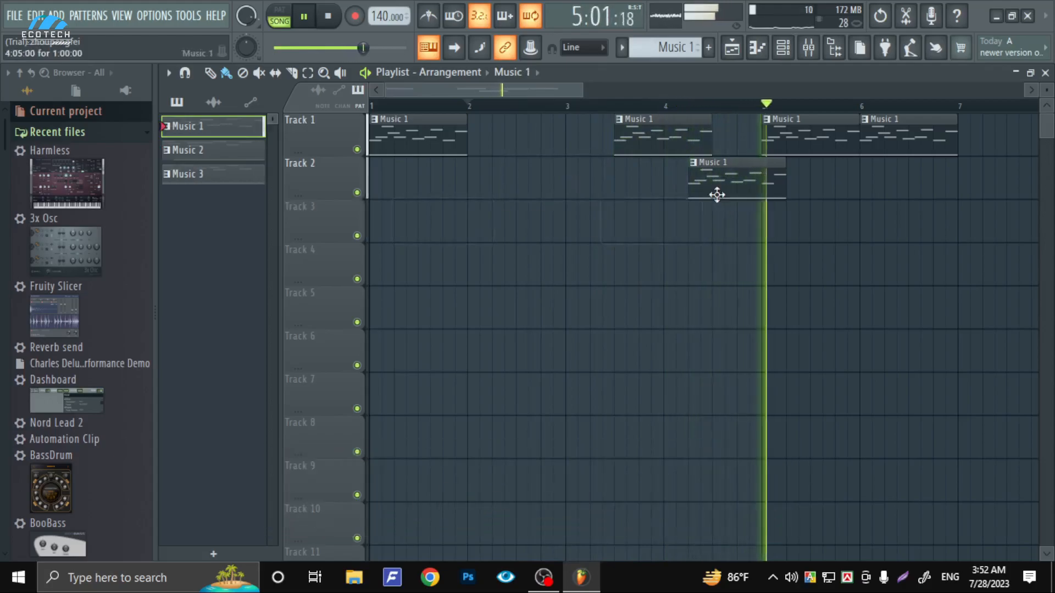
right_click(726, 182)
right_click(879, 148)
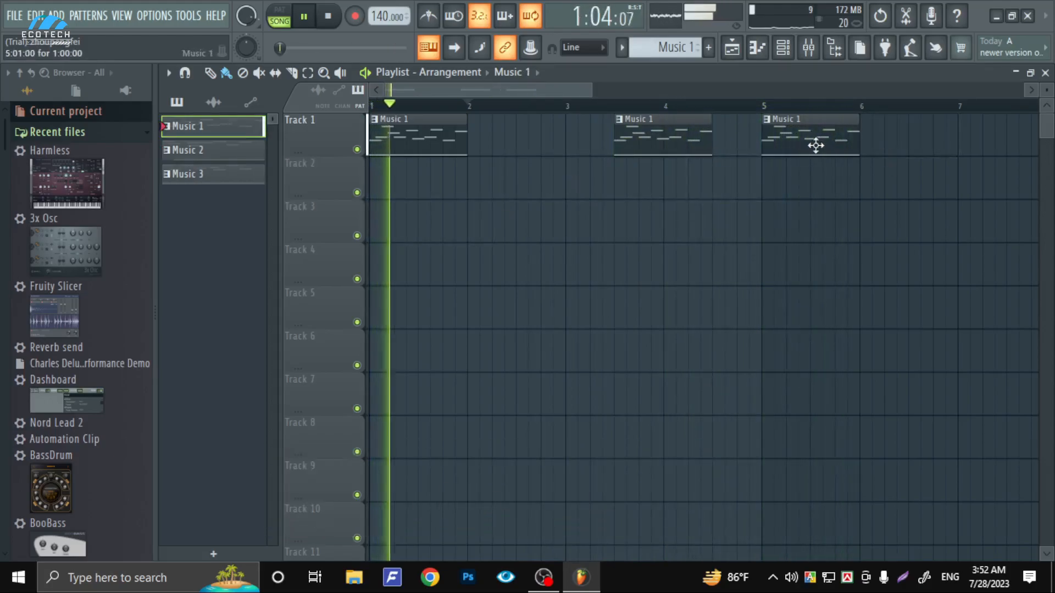
Step: Move the middle Music 1 clip on Track 1 to 3:03, and try a Music 1 clip on Track 3 before deleting it
drag(643, 141, 603, 139)
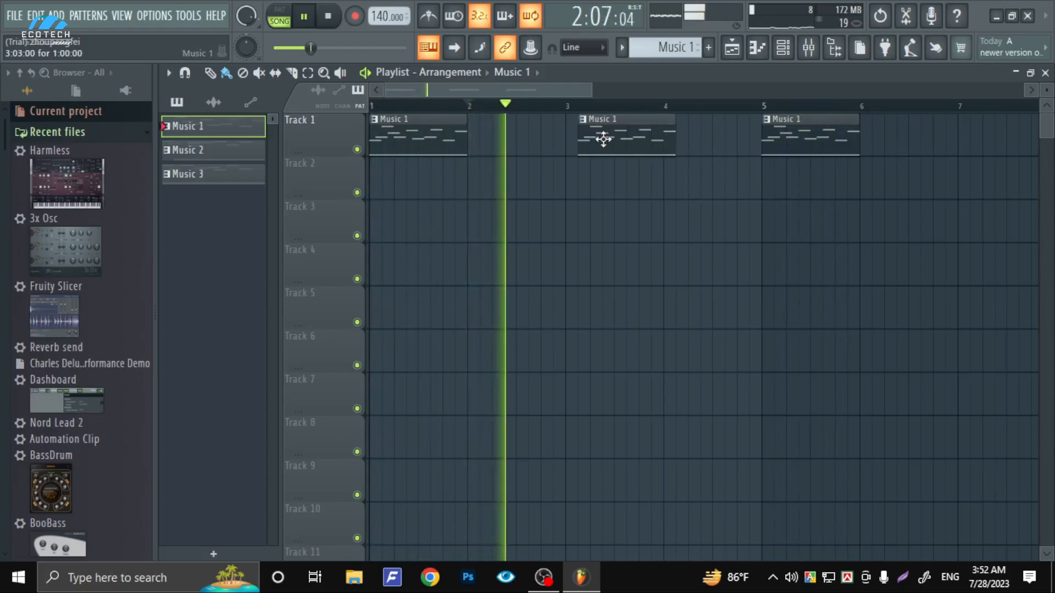
click(421, 233)
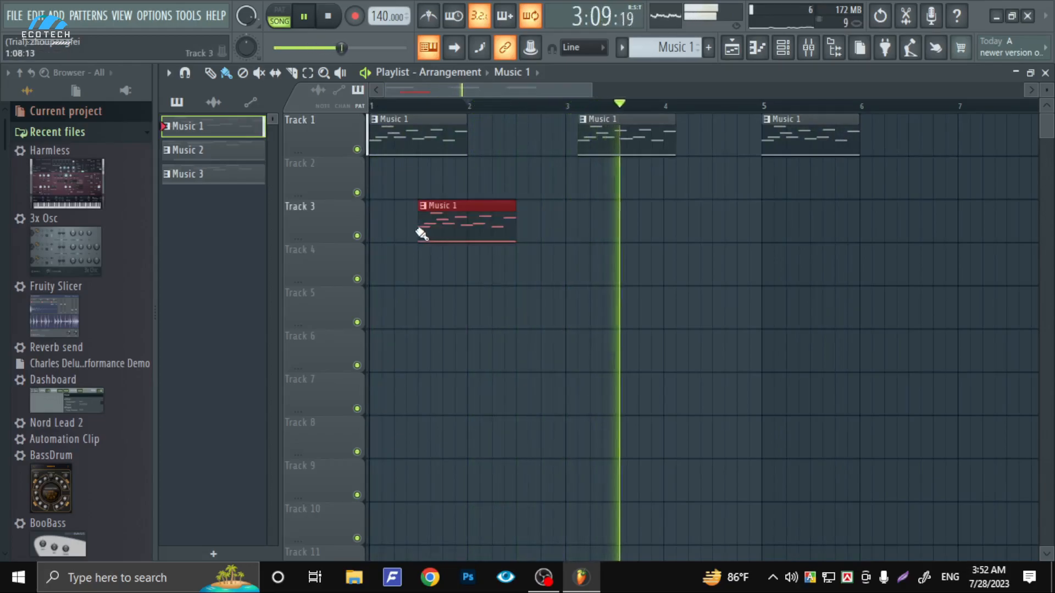
right_click(438, 218)
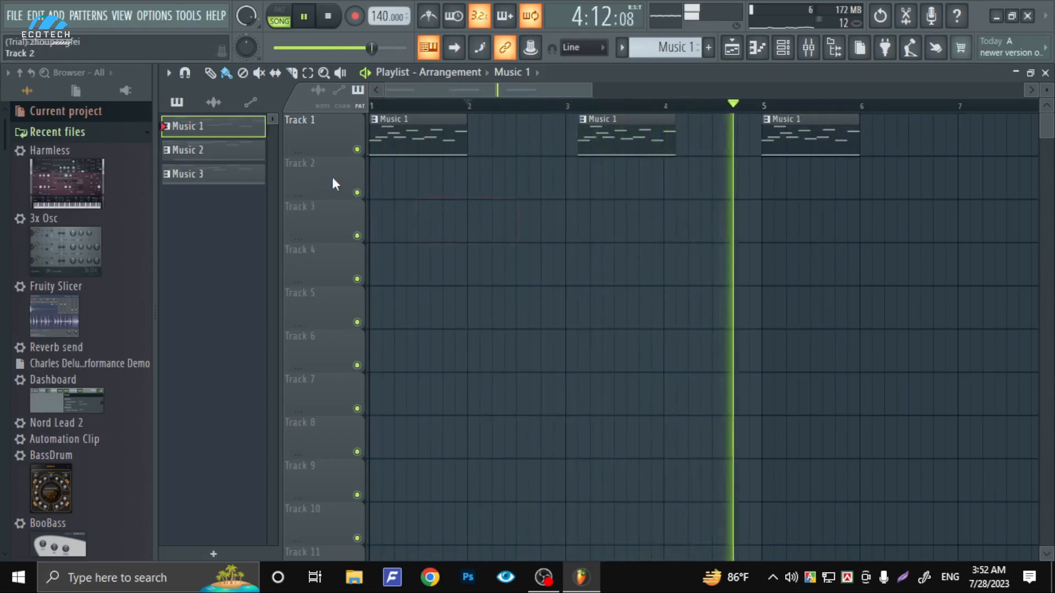
Step: Place three Music 2 clips on Track 2, at 2:07, 4:09 and just past the middle of bar 6
click(230, 152)
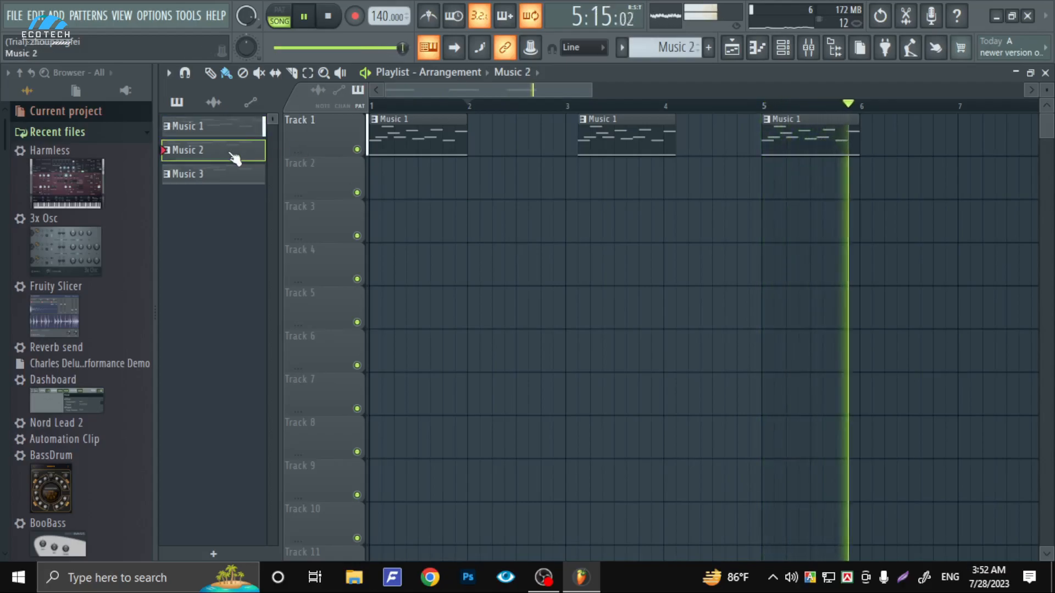
click(514, 196)
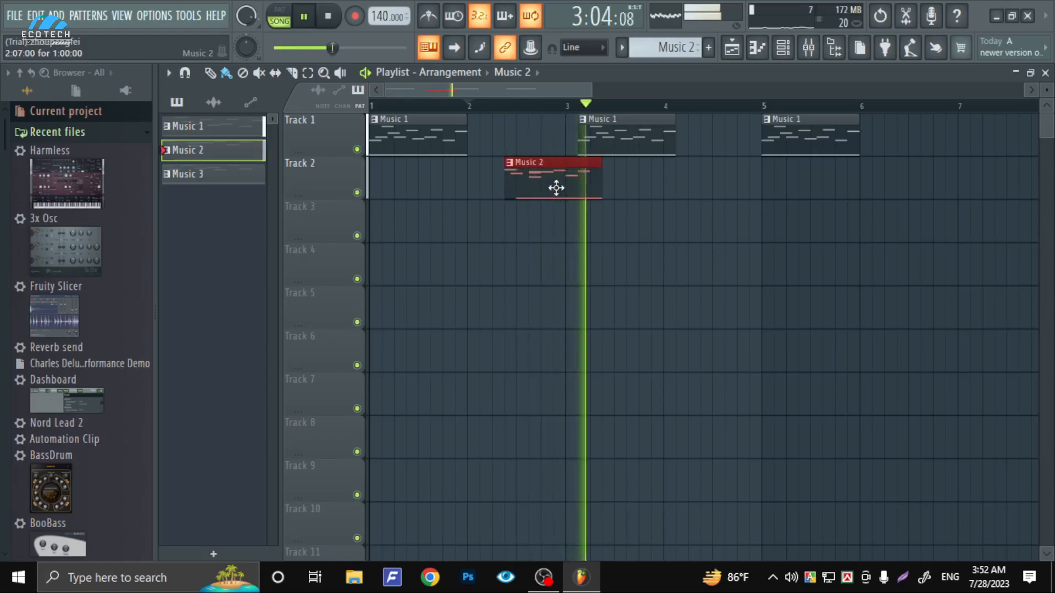
click(718, 185)
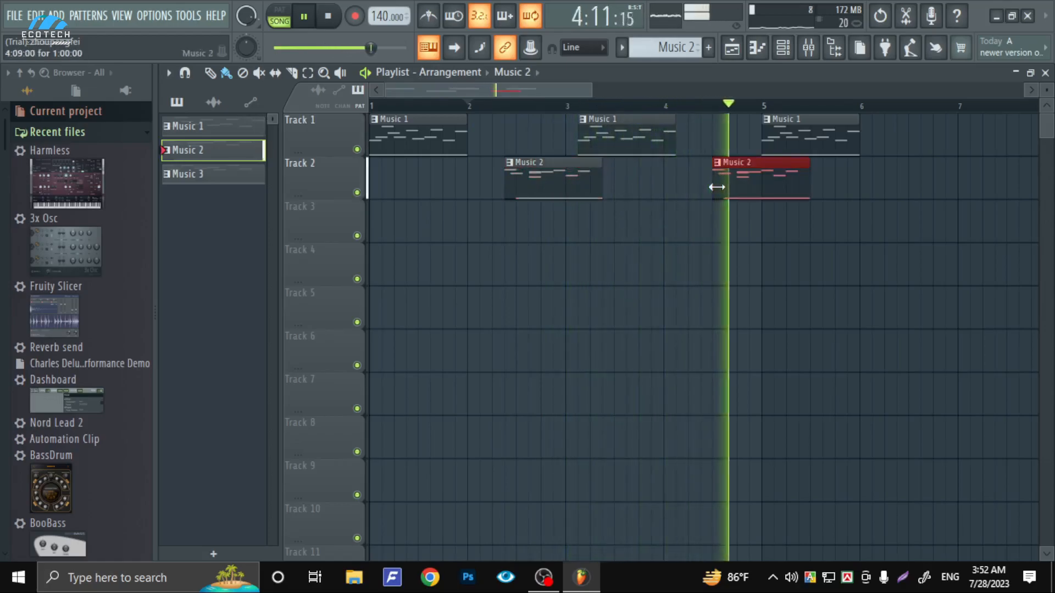
click(922, 181)
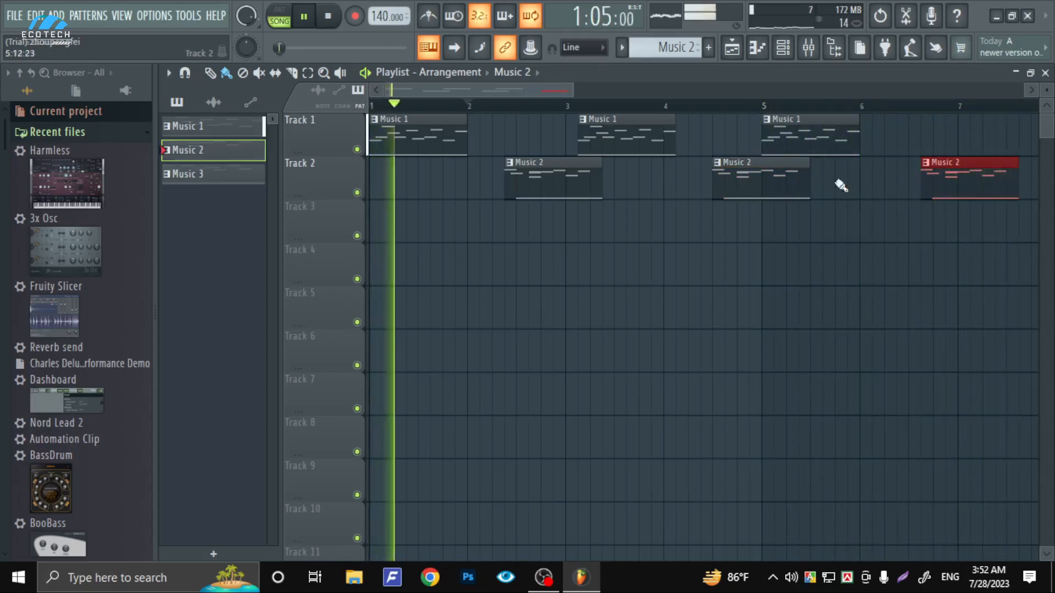
Step: Try a Music 3 clip at 3:13 on Track 3, then delete it and the Music 2 clip at 4:09 on Track 2
click(253, 180)
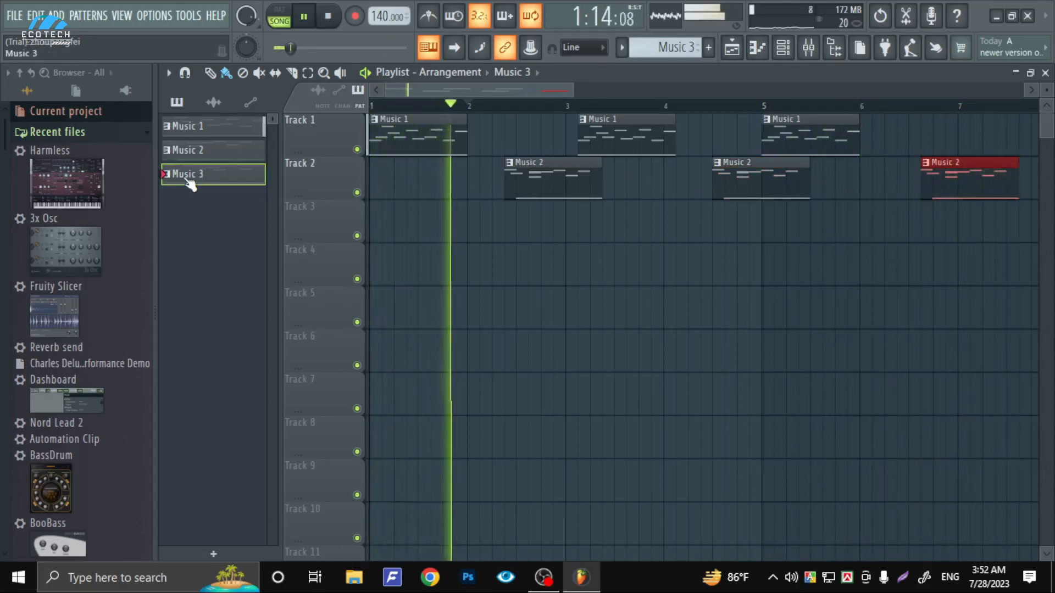
click(639, 231)
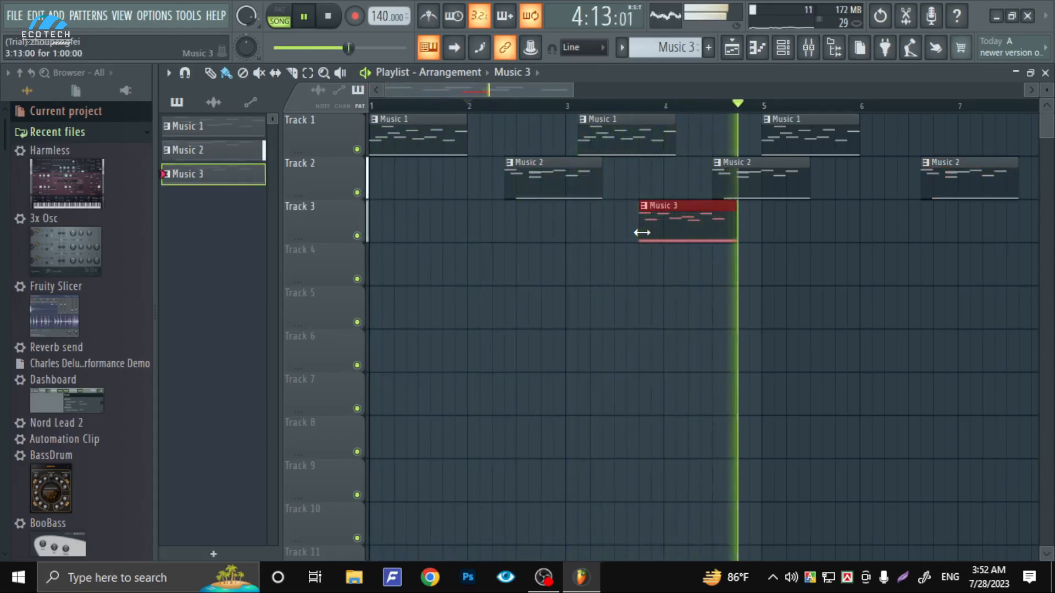
click(730, 187)
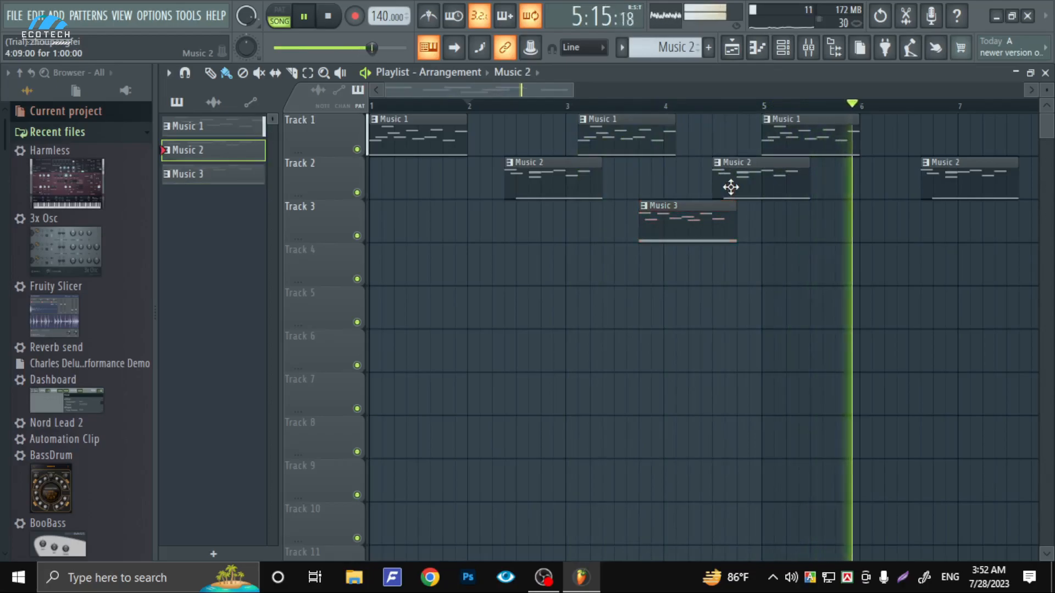
right_click(734, 182)
right_click(706, 231)
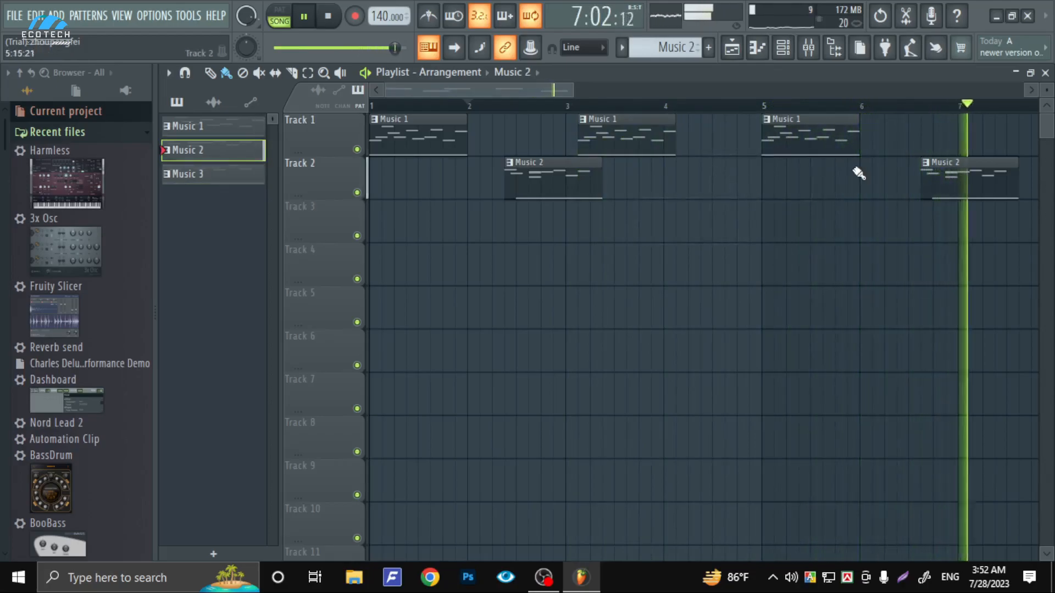
Step: Delete the two remaining Music 2 clips on Track 2 and stop the playback
right_click(930, 177)
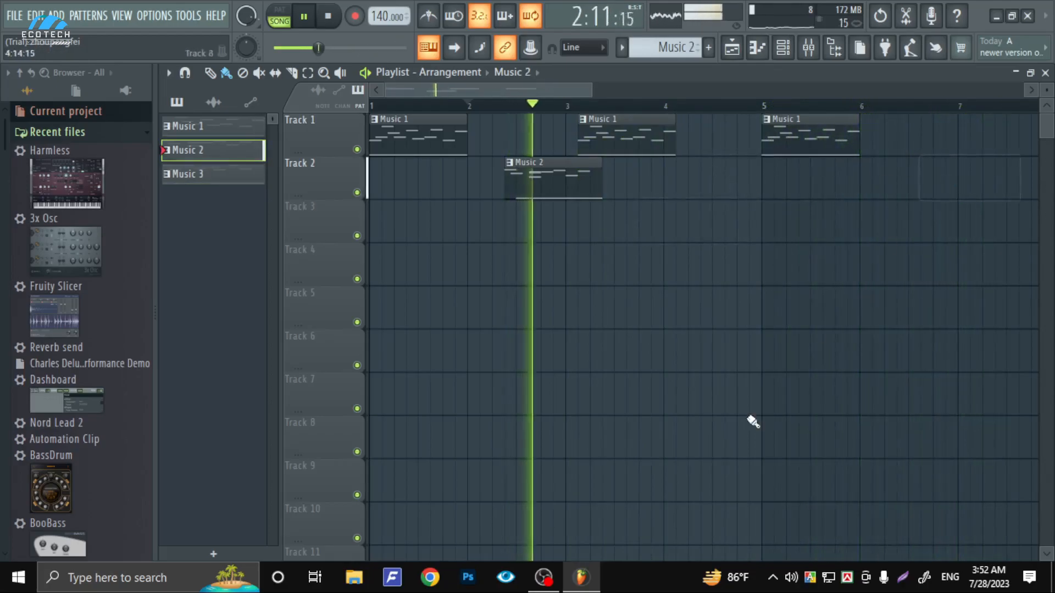
right_click(542, 176)
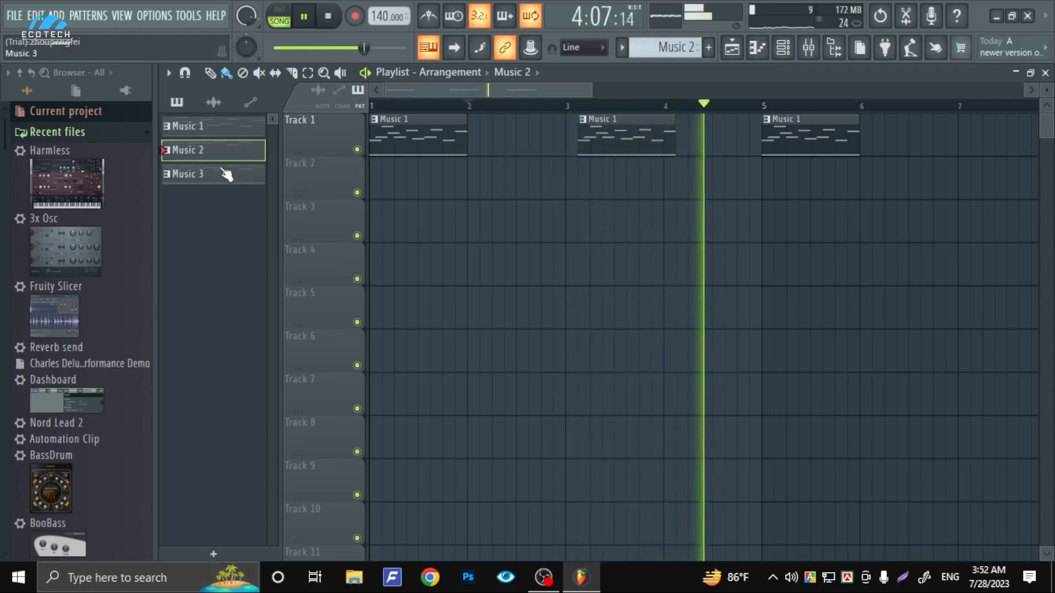
key(space)
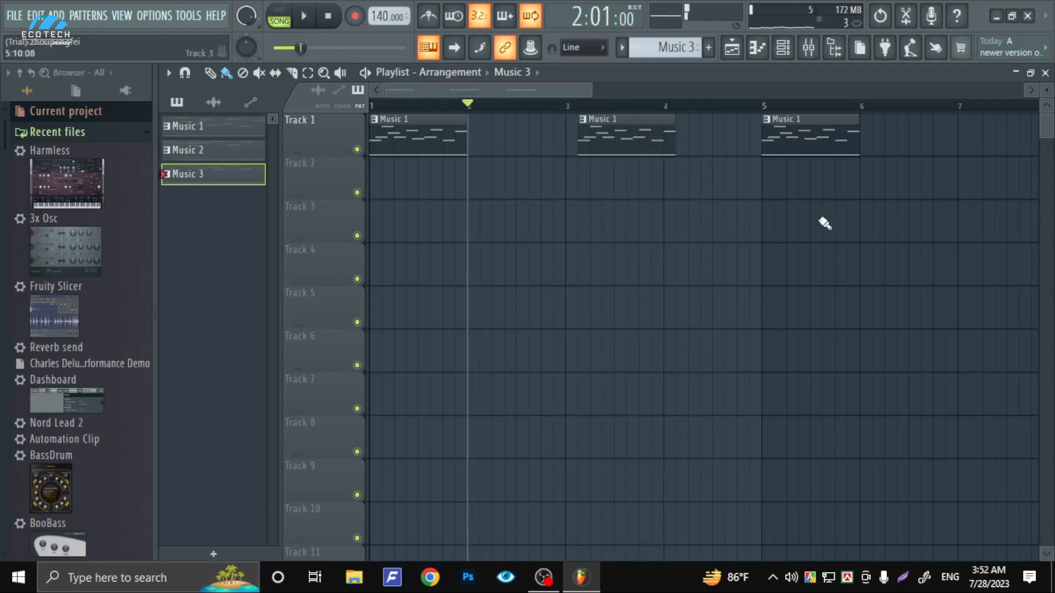
Step: Place a Music 3 clip on Track 3 just after bar 4 and a Music 2 clip on Track 2 at bar 2, and play the arrangement from the start
drag(703, 213, 704, 219)
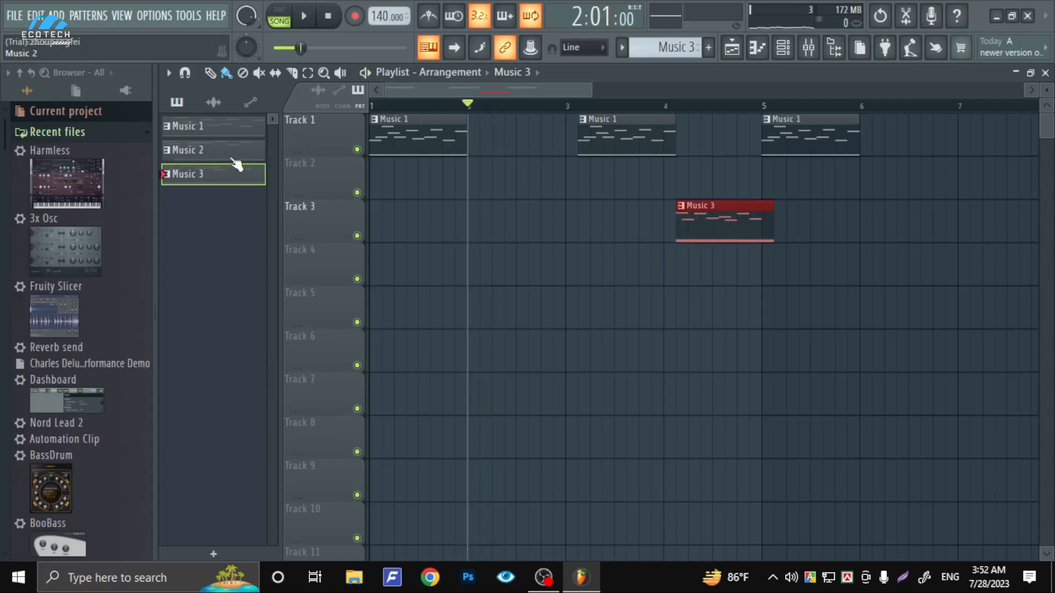
mouse_move(508, 191)
mouse_down()
mouse_move(532, 192)
mouse_move(493, 193)
mouse_up()
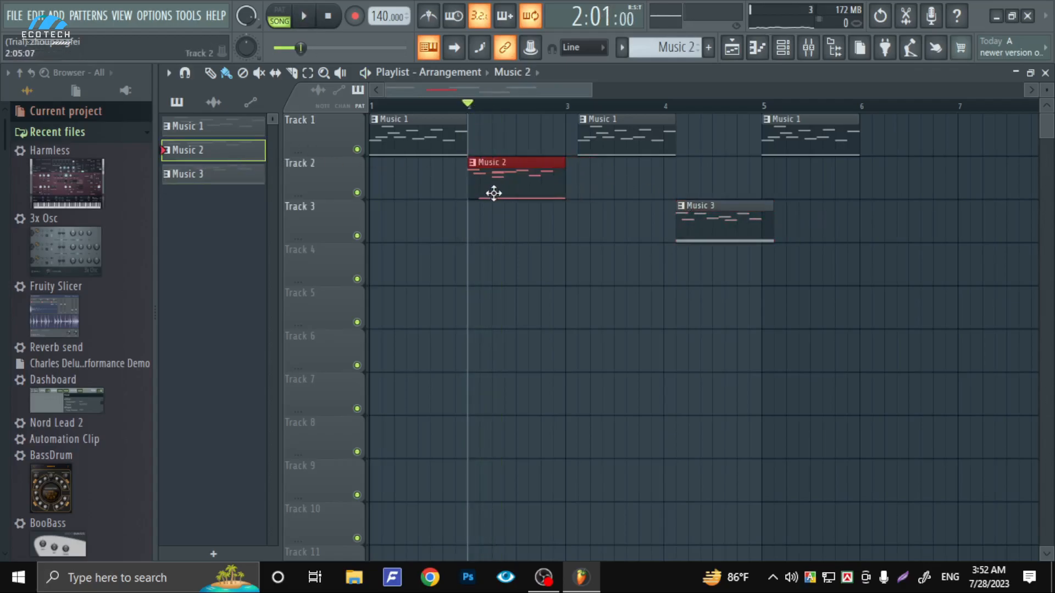
click(381, 106)
key(space)
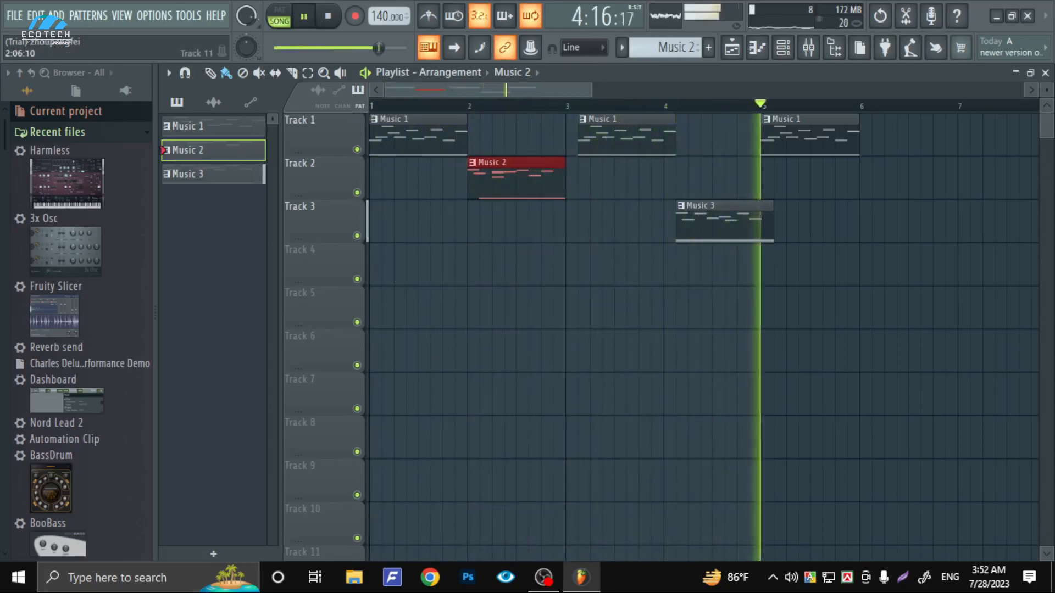
key(space)
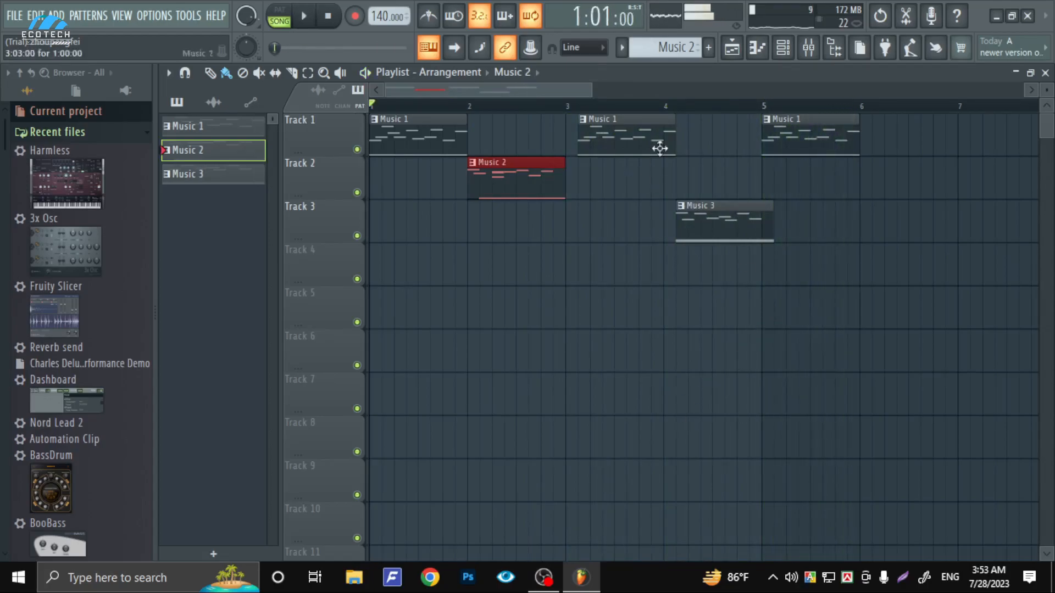
Step: Select the Music 1 pattern and open its Cinematic FG piano roll at full size
click(1031, 72)
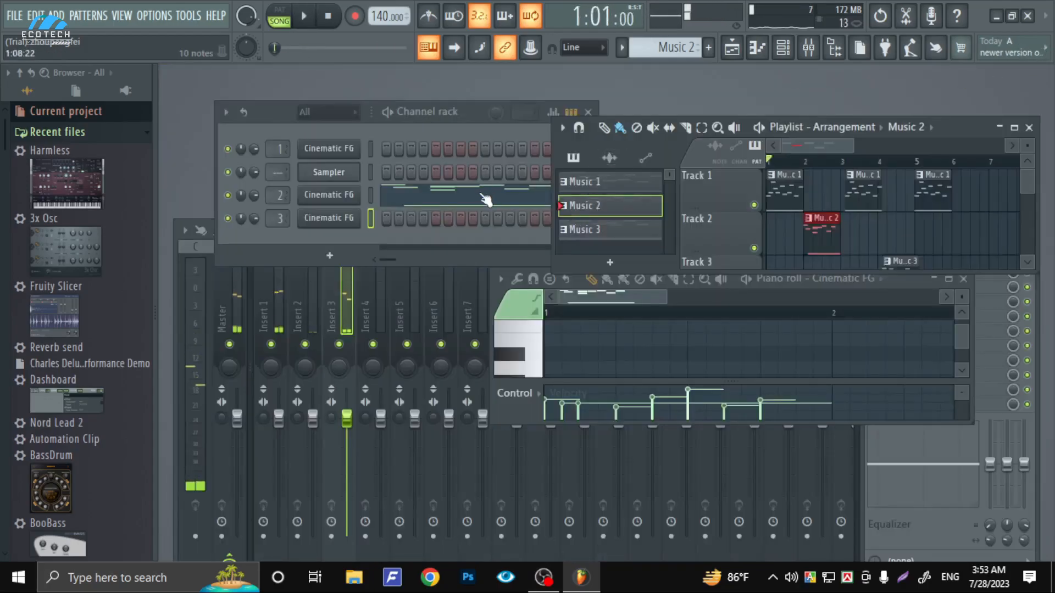
click(1014, 128)
click(622, 128)
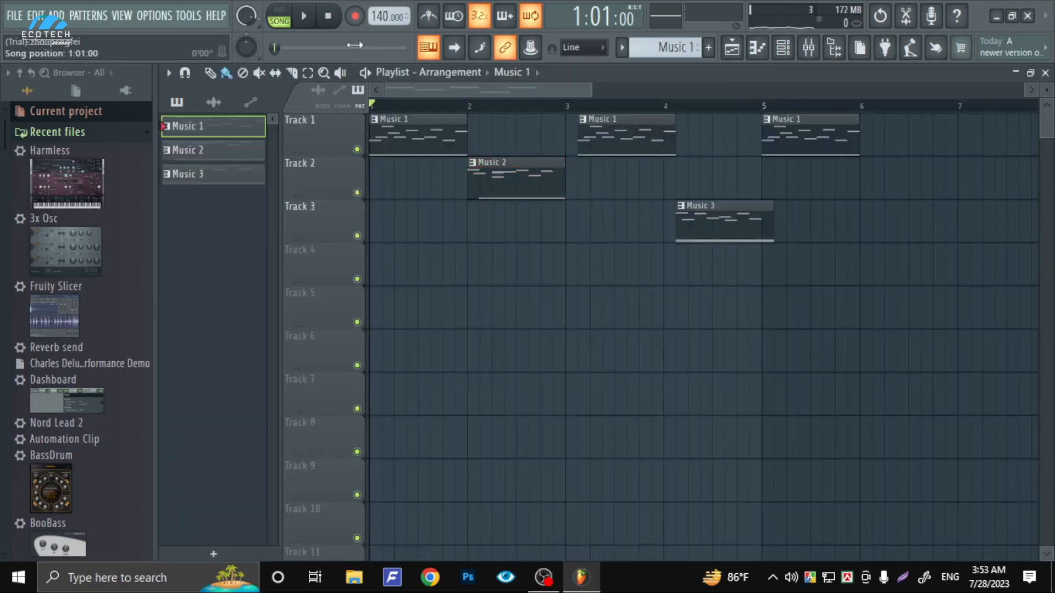
click(170, 18)
mouse_move(127, 17)
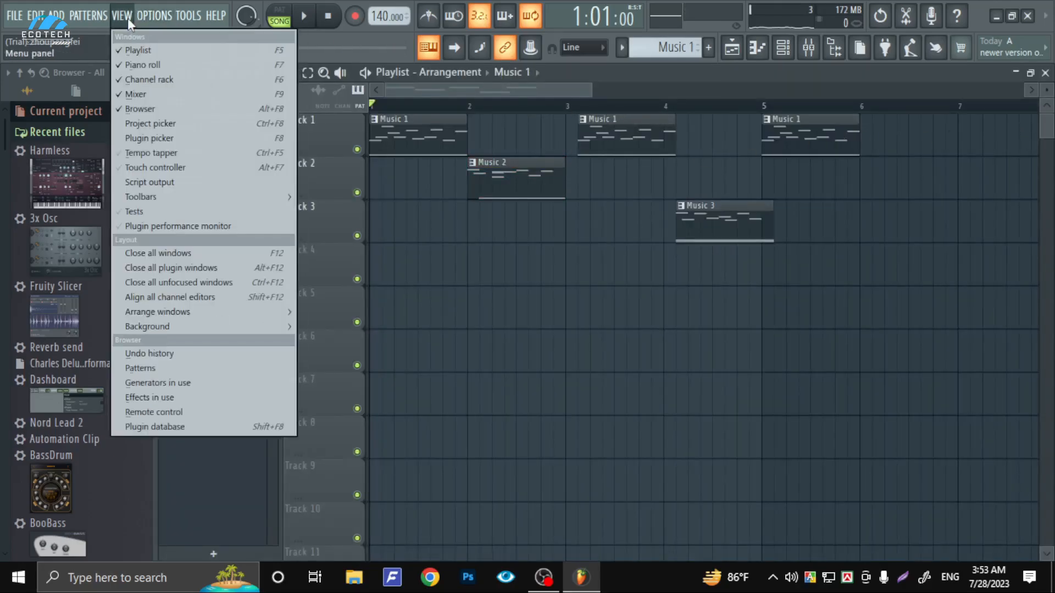
click(132, 65)
scroll(624, 329, down, 2)
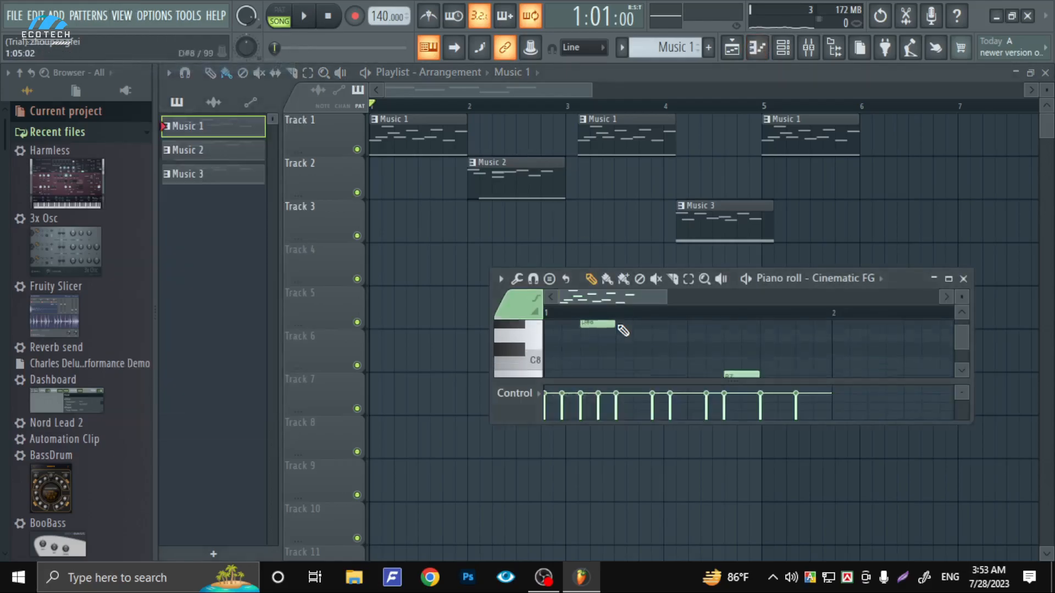
click(948, 280)
Step: Delete all the Cinematic FG notes of Music 1 visible in the piano roll between A#6 and B7
click(511, 243)
right_click(511, 243)
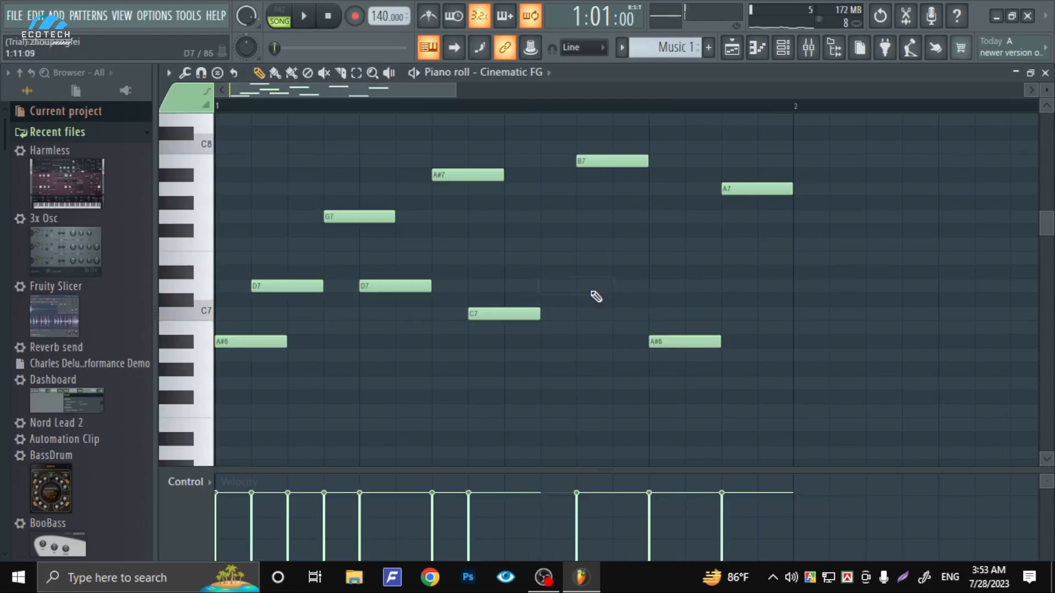
right_click(519, 316)
right_click(651, 345)
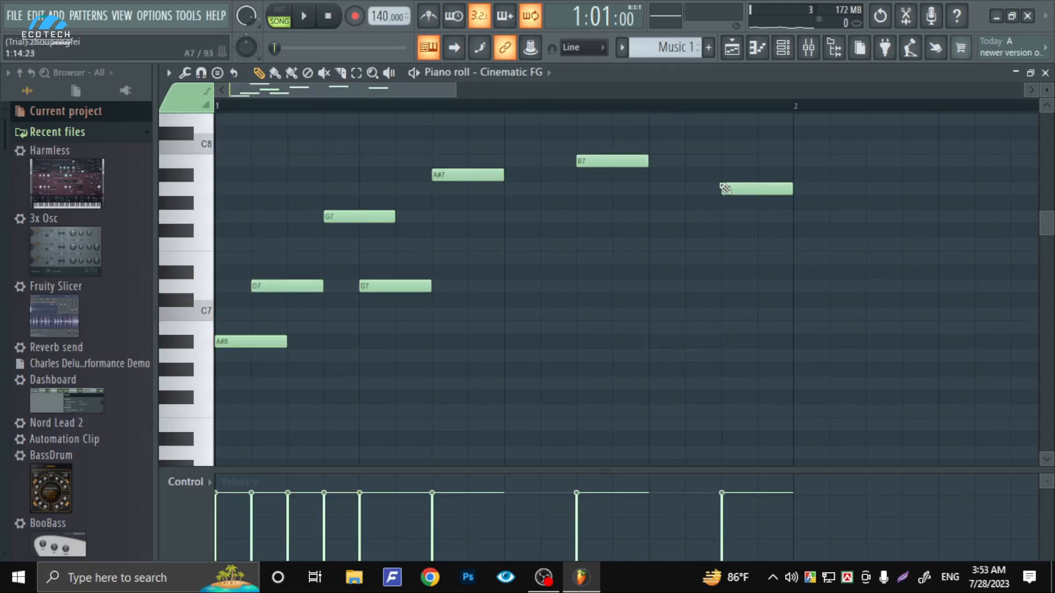
right_click(746, 183)
right_click(622, 162)
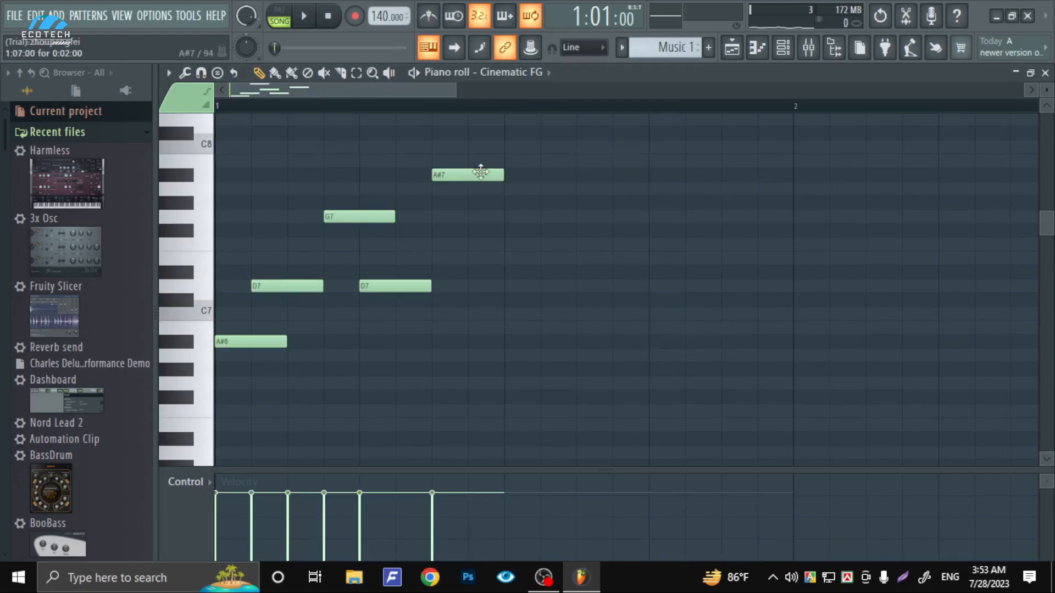
right_click(480, 175)
right_click(377, 216)
right_click(398, 285)
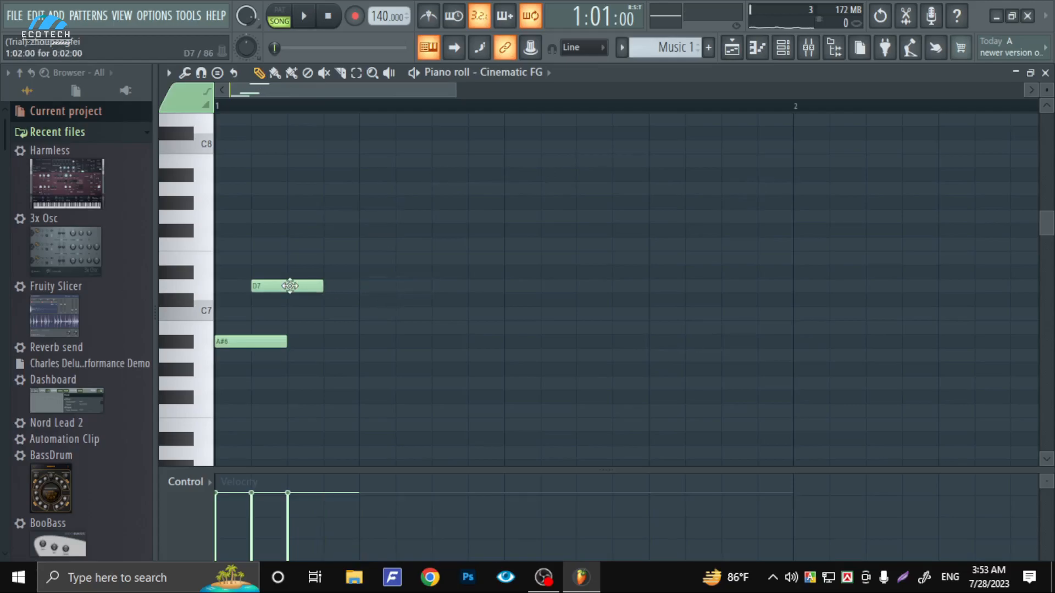
right_click(290, 285)
right_click(254, 343)
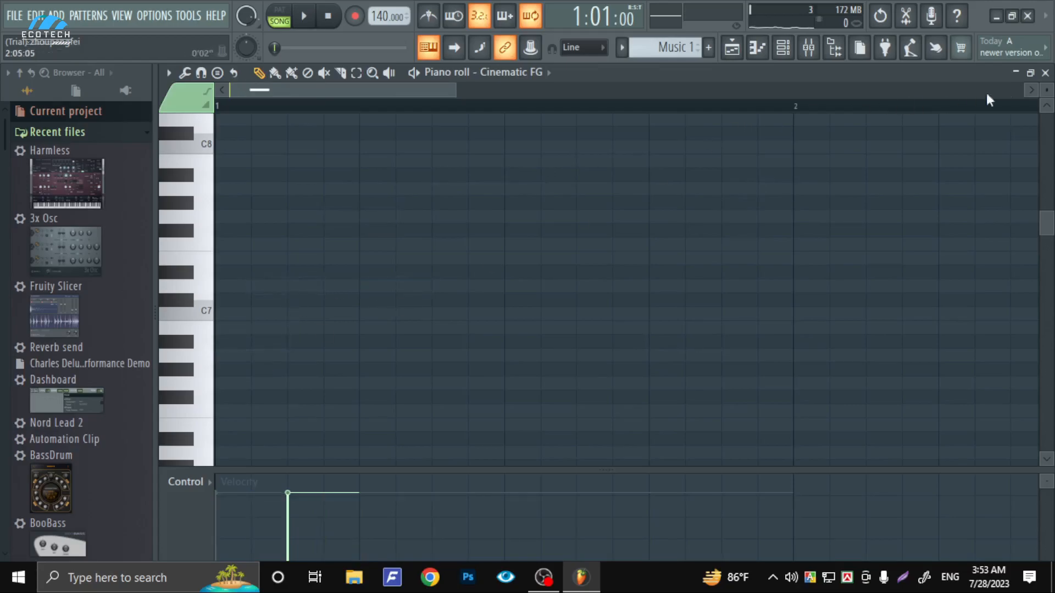
Step: Close the piano roll and play the start of the arrangement with the reduced Music 1 pattern
click(1045, 72)
key(space)
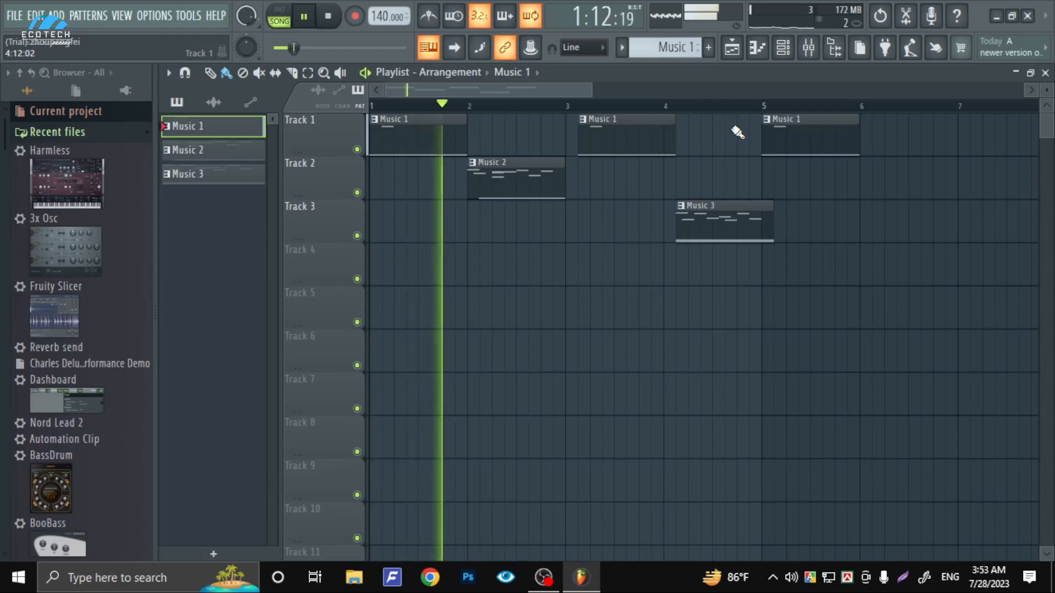
key(space)
Step: Open the piano roll for Music 2, try to delete the greyed G7 note at 1:05, and close the piano roll
click(518, 184)
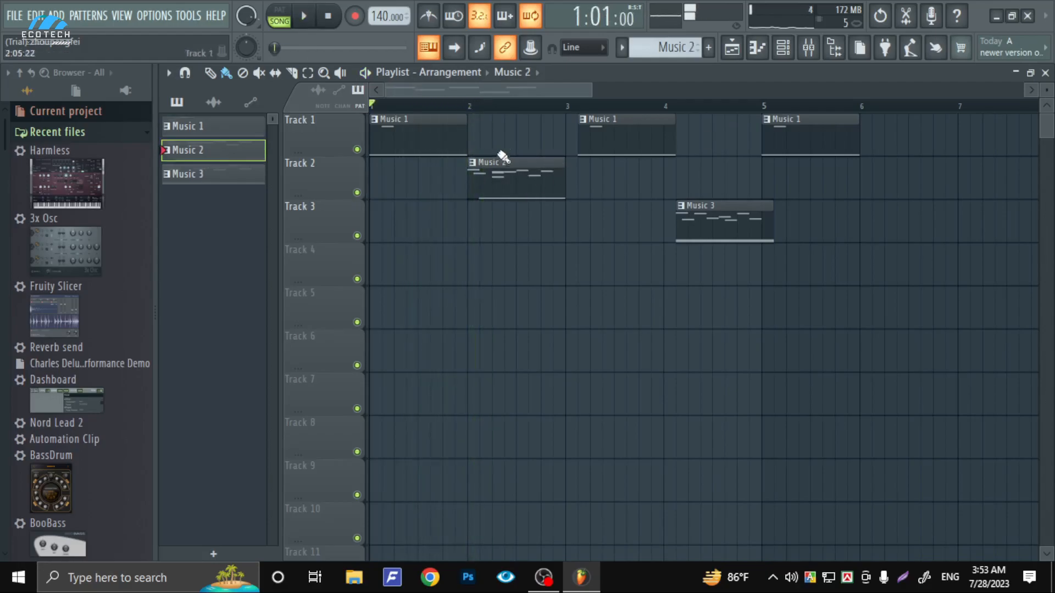
click(126, 13)
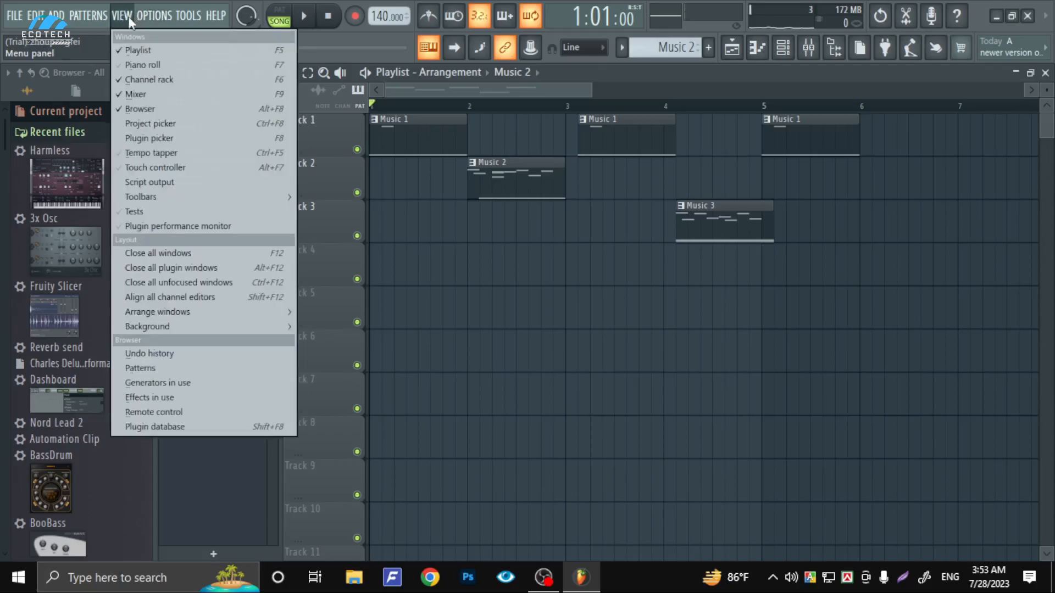
click(142, 65)
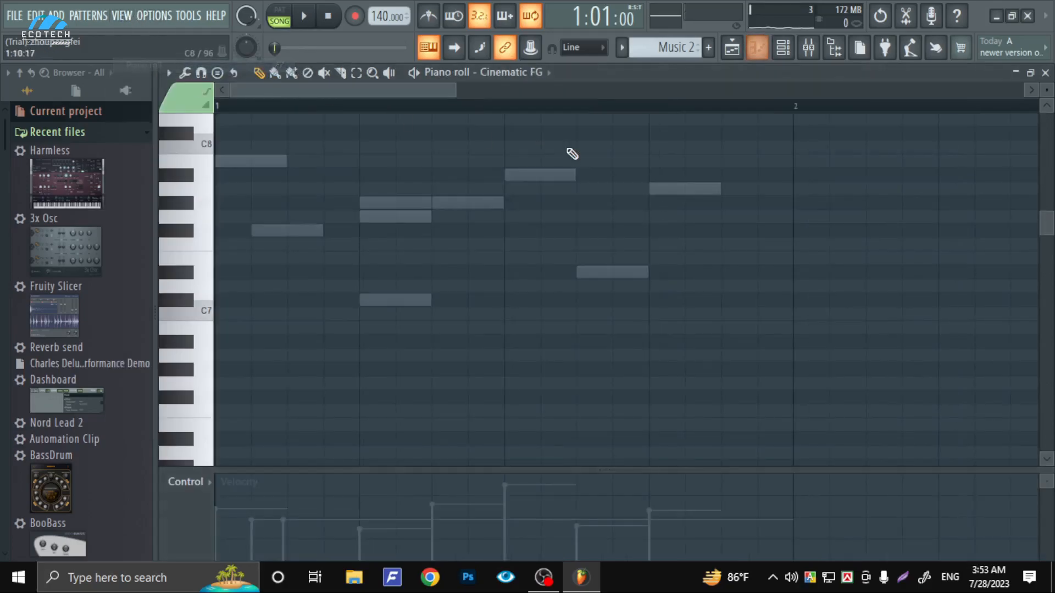
click(387, 214)
right_click(407, 220)
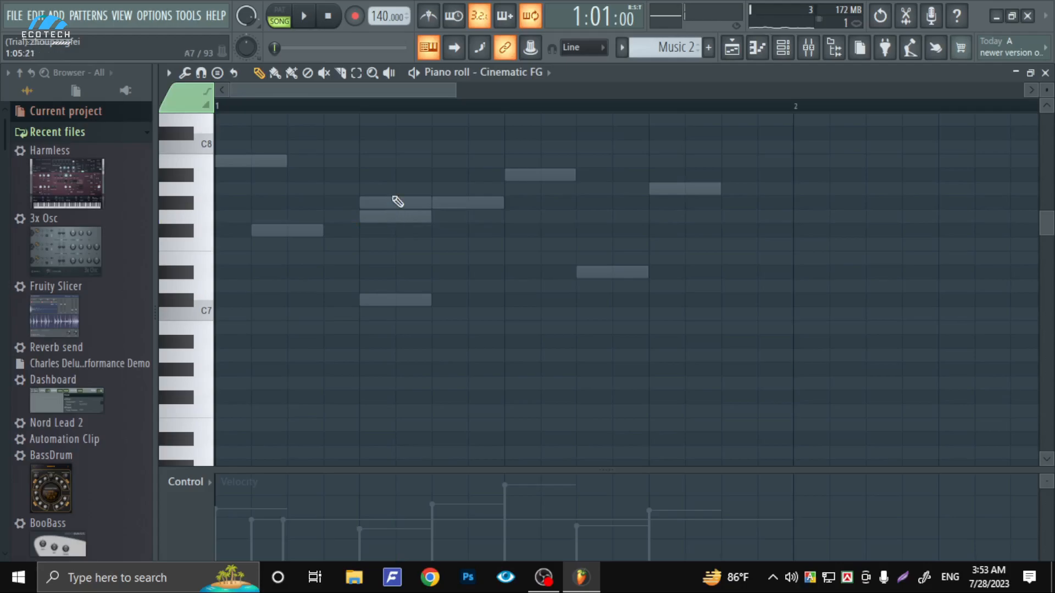
click(1045, 73)
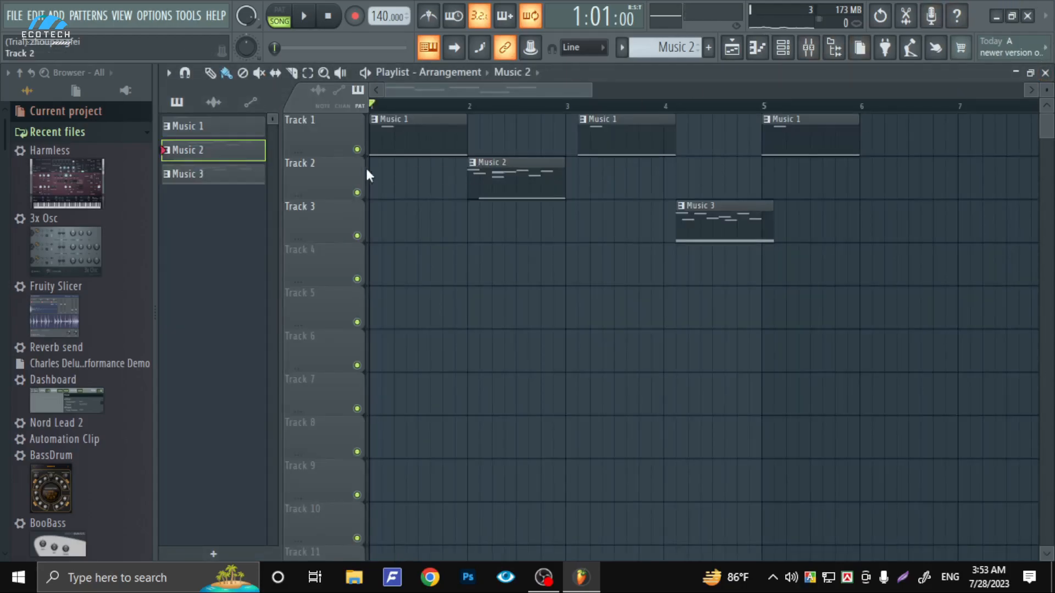
Step: Examine the Music 1 pattern in the piano roll and close it
click(208, 130)
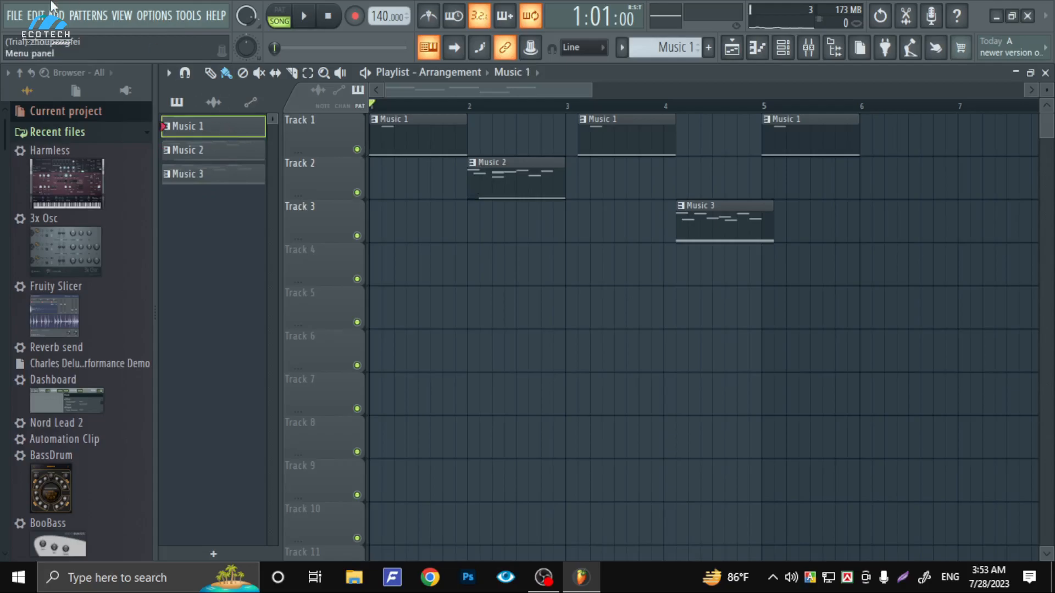
click(118, 17)
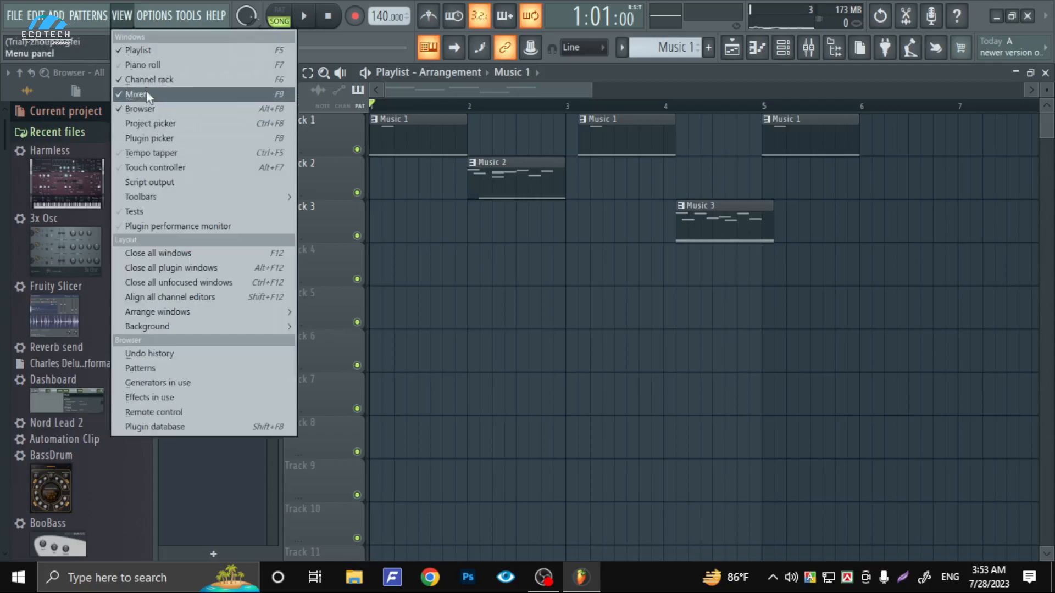
click(146, 68)
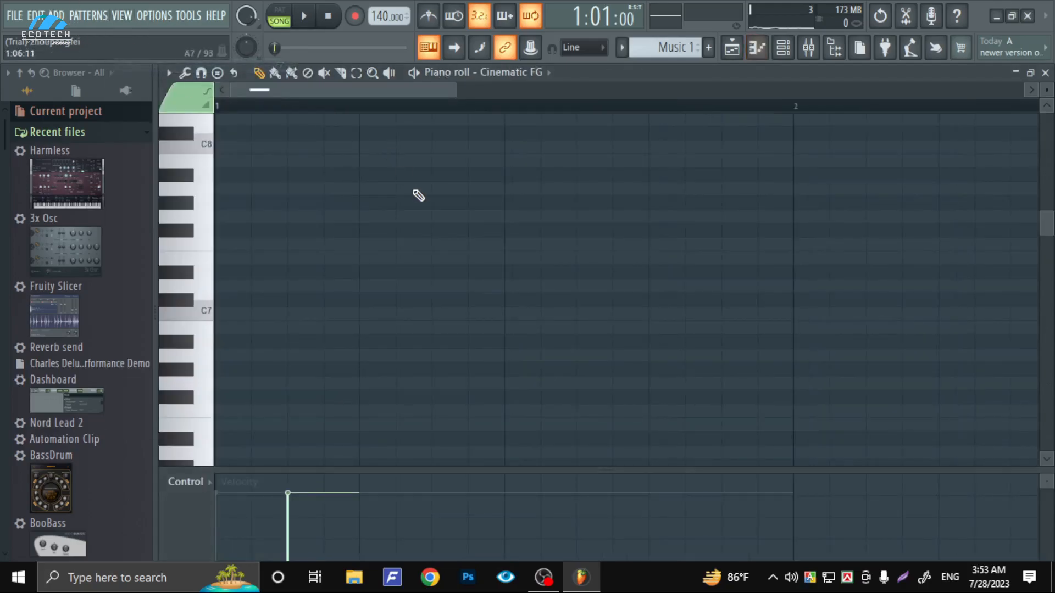
click(1045, 72)
Step: Reopen the piano roll for Music 2, try again to delete the greyed G7 note at 1:05, and close the piano roll
click(238, 163)
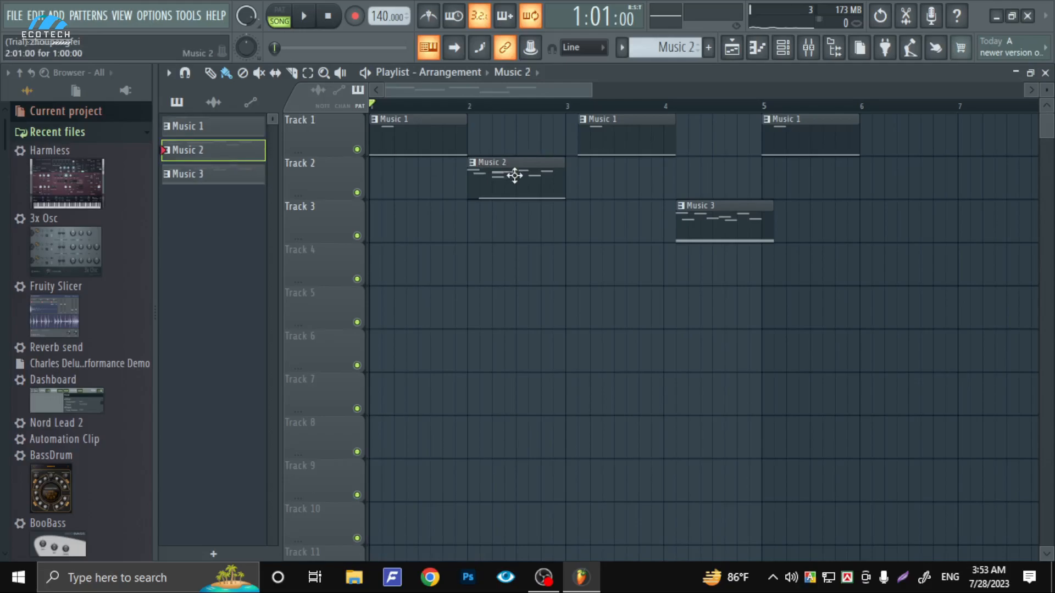
click(88, 16)
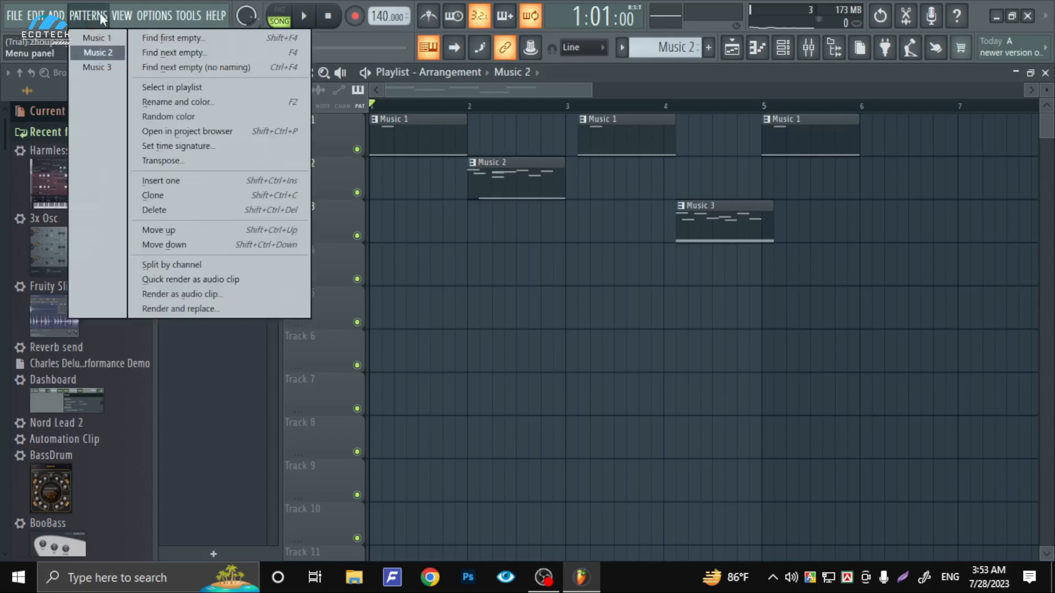
mouse_move(122, 15)
click(126, 67)
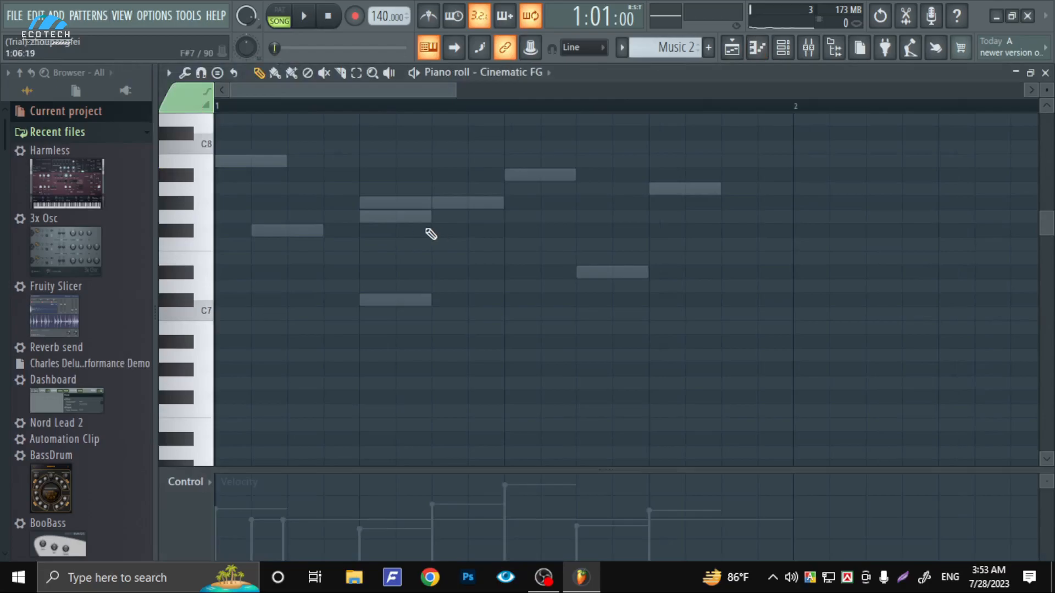
click(402, 217)
right_click(399, 217)
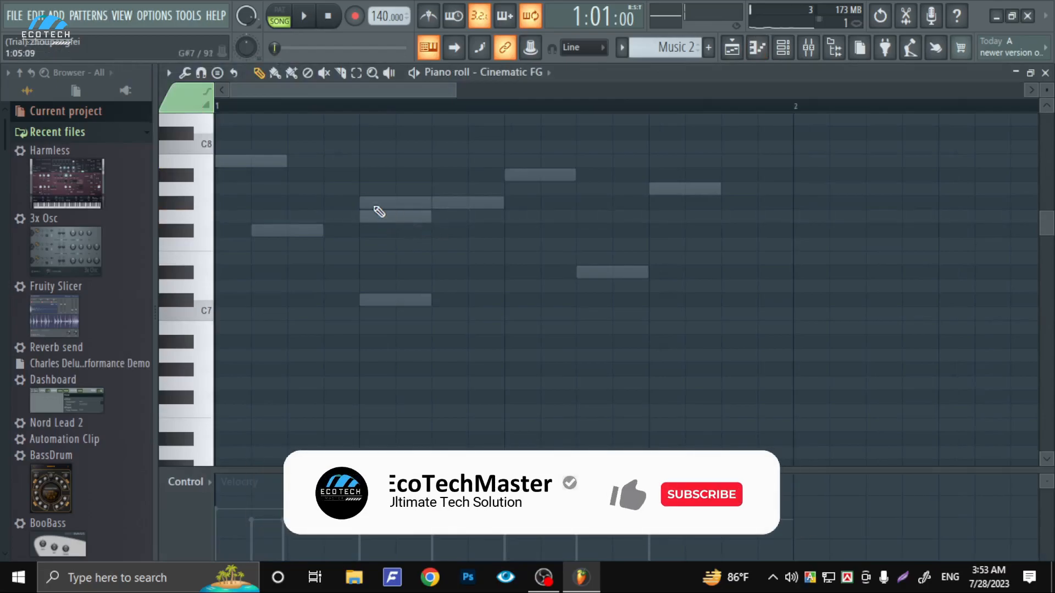
scroll(352, 217, up, 4)
scroll(384, 230, down, 2)
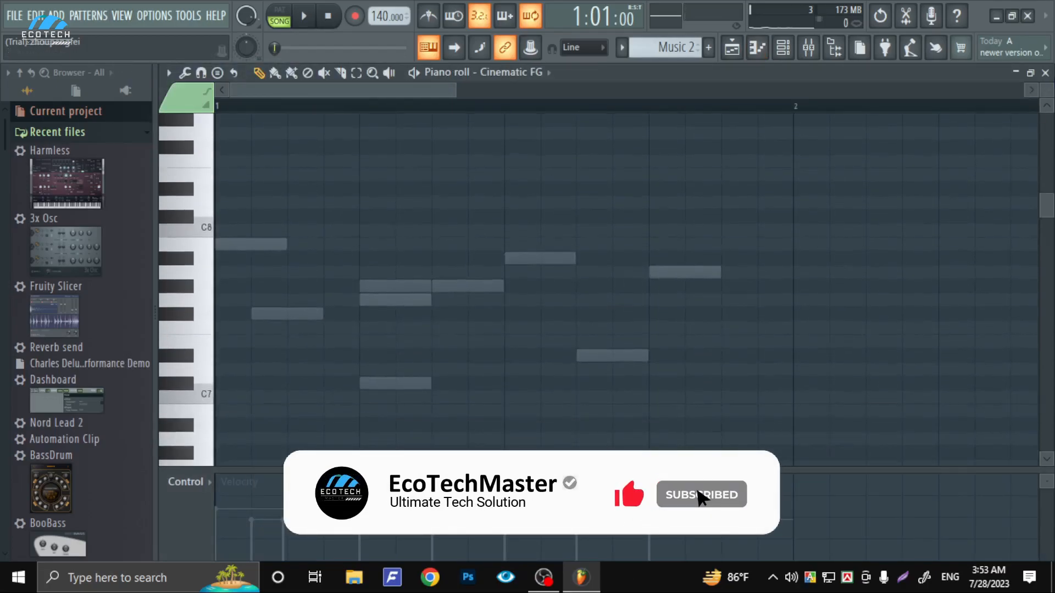
click(1045, 72)
Step: Open the Music 3 pattern in the piano roll, place a G#7 note at 1:09, and delete it
click(742, 219)
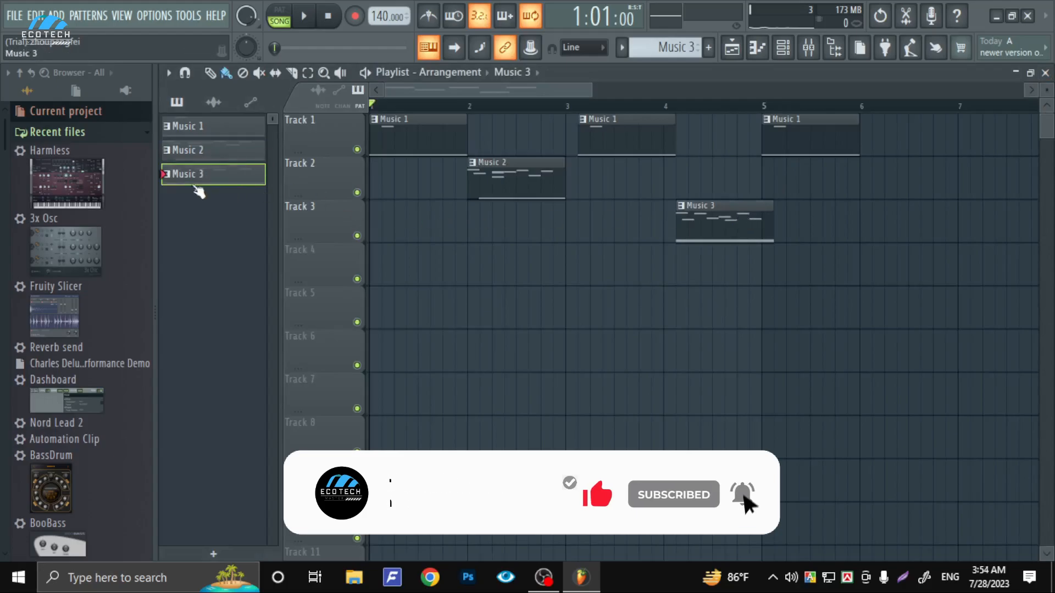
click(95, 14)
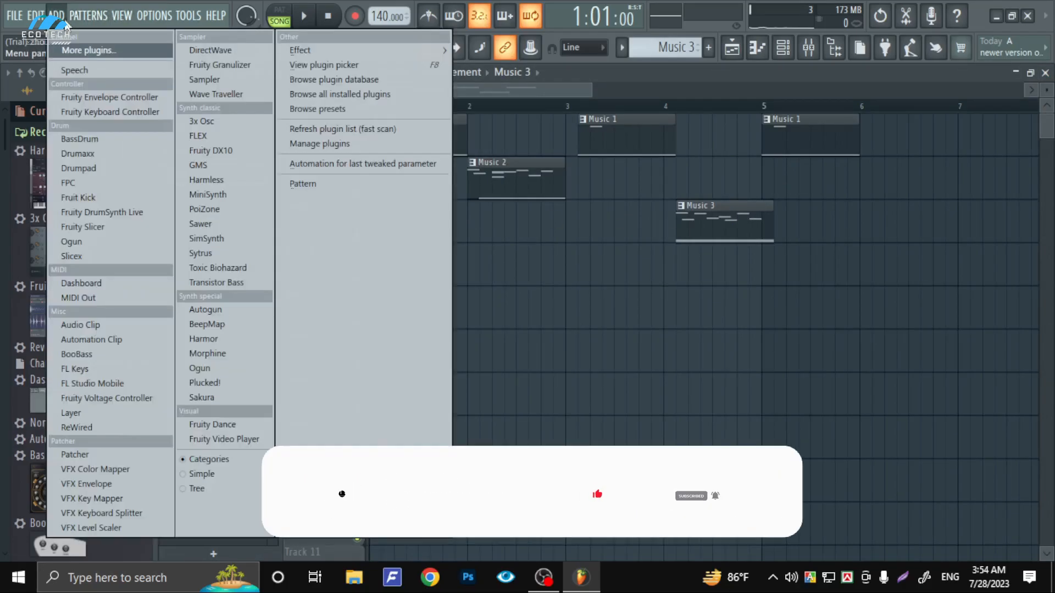
mouse_move(121, 26)
click(138, 65)
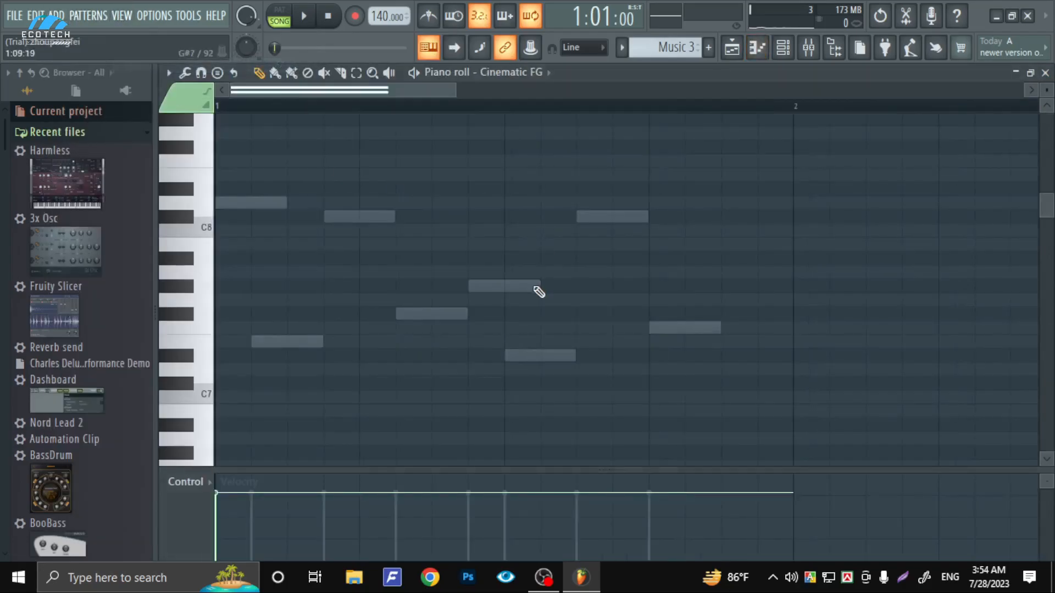
scroll(527, 294, up, 2)
scroll(527, 294, down, 2)
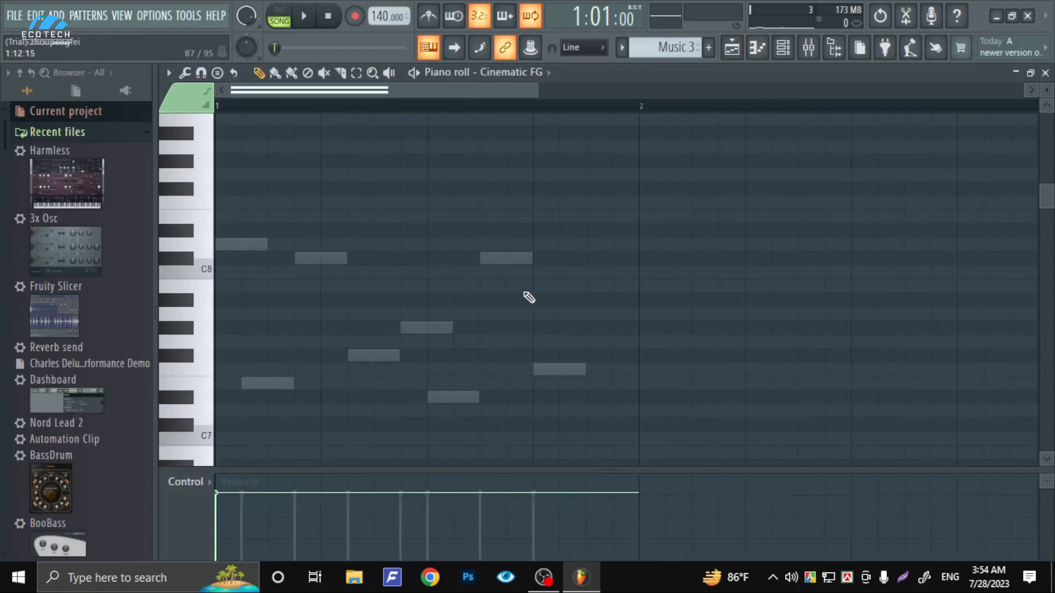
click(431, 327)
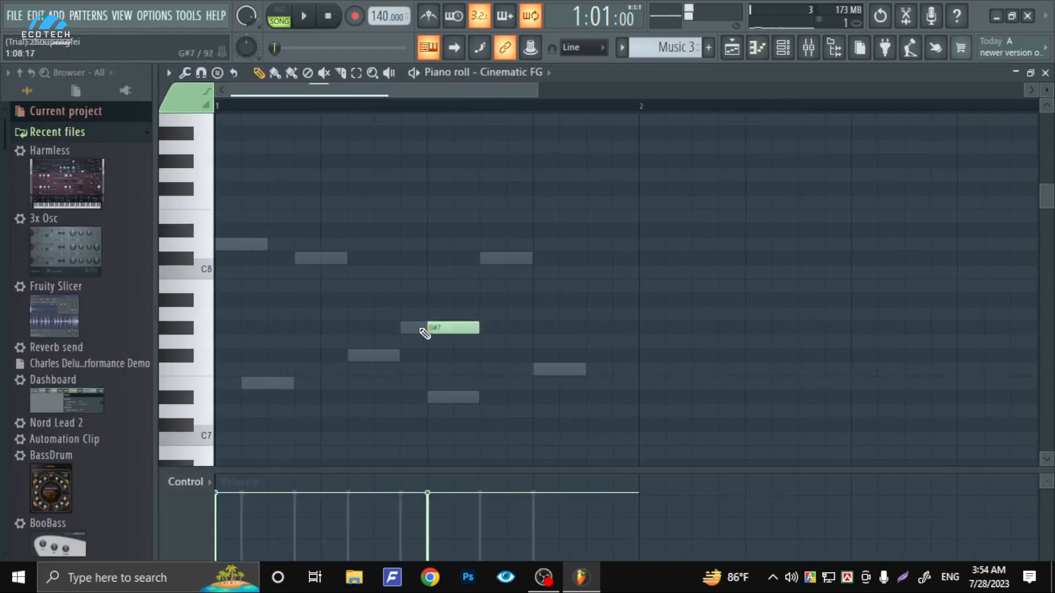
right_click(432, 329)
drag(289, 230, 387, 334)
right_click(387, 336)
Step: Close the piano roll and play the arrangement from the start into bar 5
click(1045, 73)
key(space)
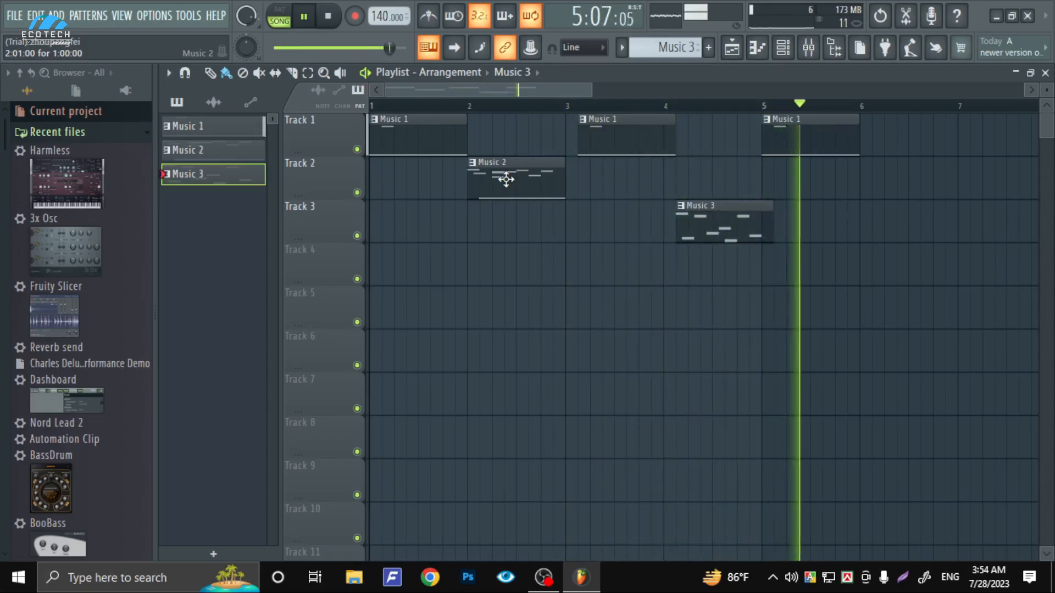
key(space)
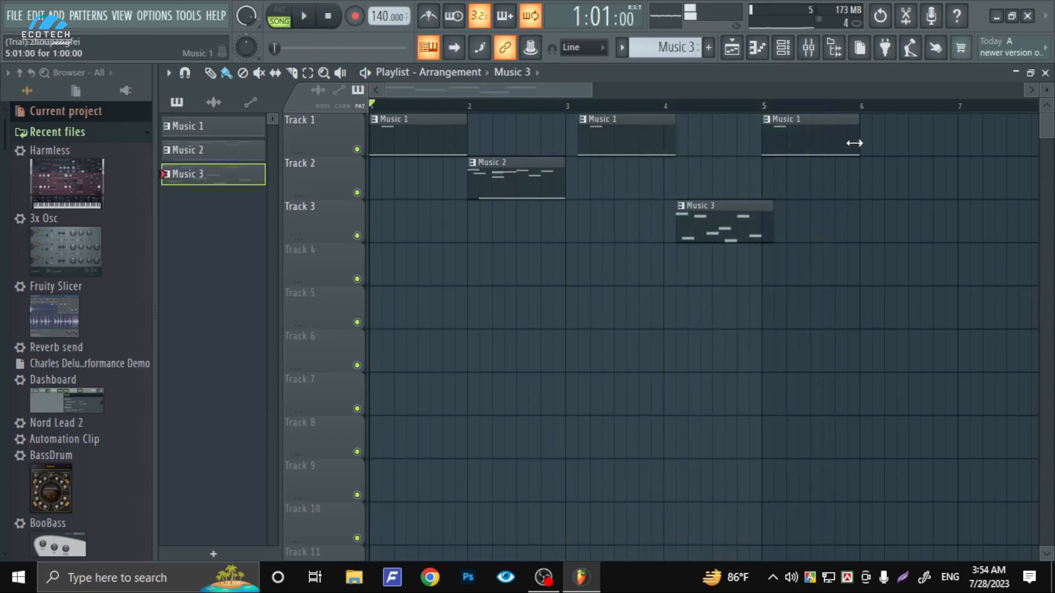
Step: Paint four more Music 1 clips back to back on Track 1, filling bars 6 to 9
click(822, 142)
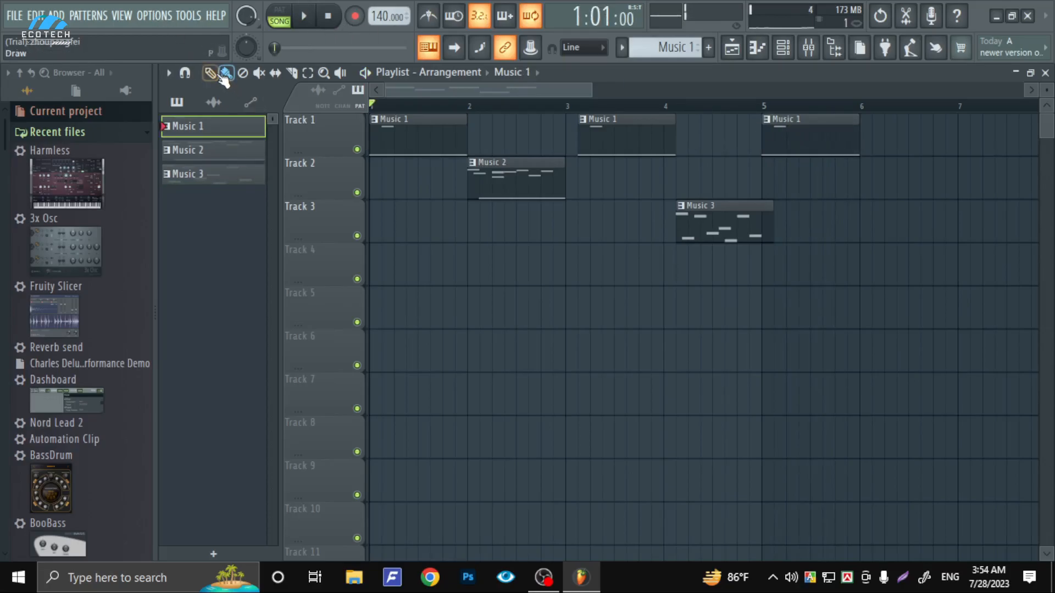
mouse_move(802, 137)
mouse_down()
mouse_move(901, 137)
mouse_move(801, 126)
mouse_up()
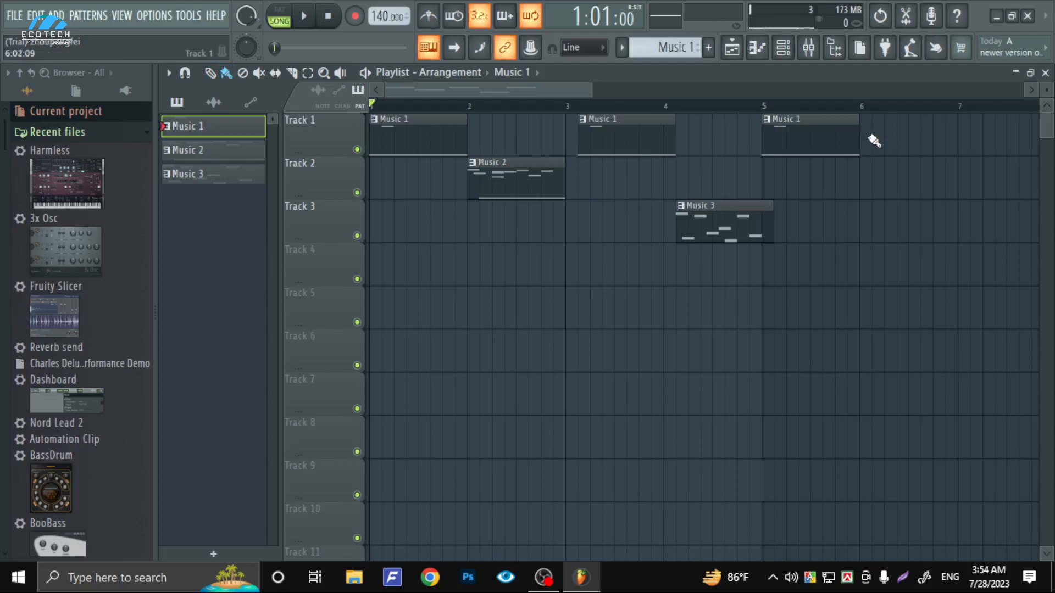
mouse_move(874, 141)
mouse_down()
mouse_move(996, 142)
mouse_move(1009, 127)
mouse_up()
Step: Play the arrangement from the middle of bar 5 through the new Music 1 clips and return the playhead to the start
click(678, 106)
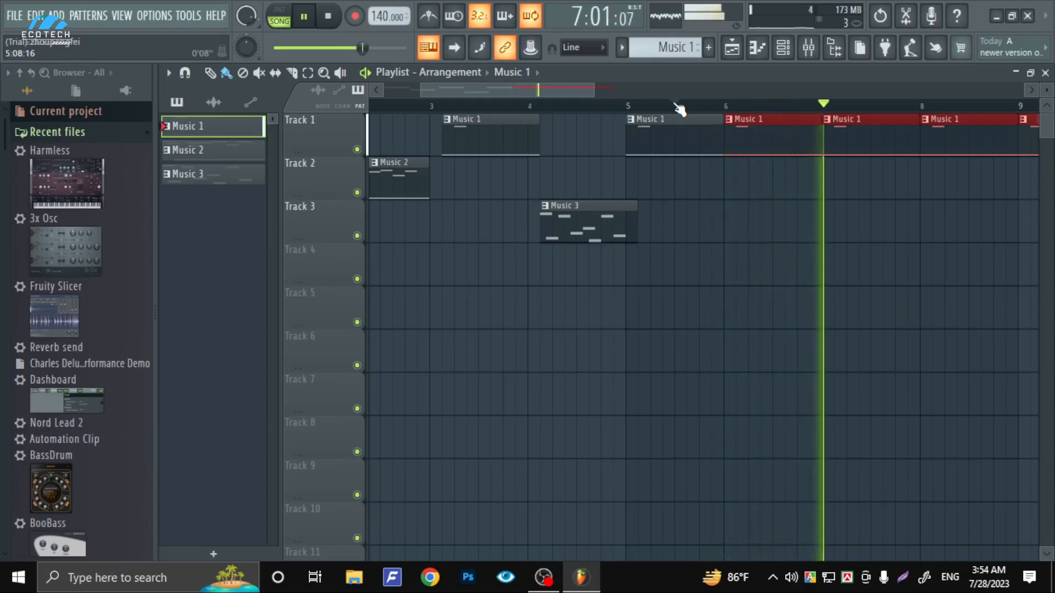
key(space)
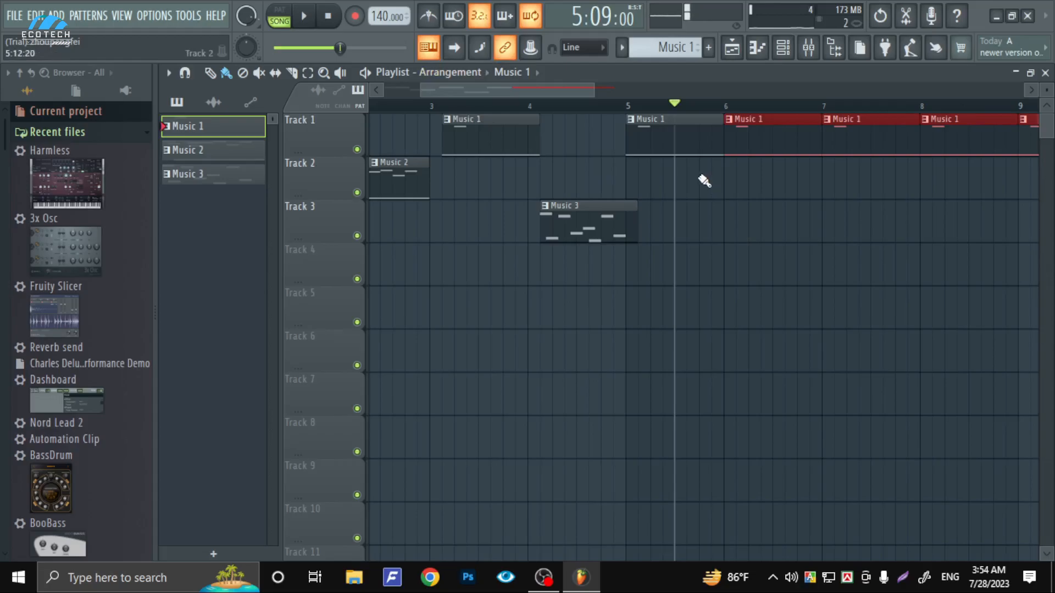
scroll(712, 216, down, 2)
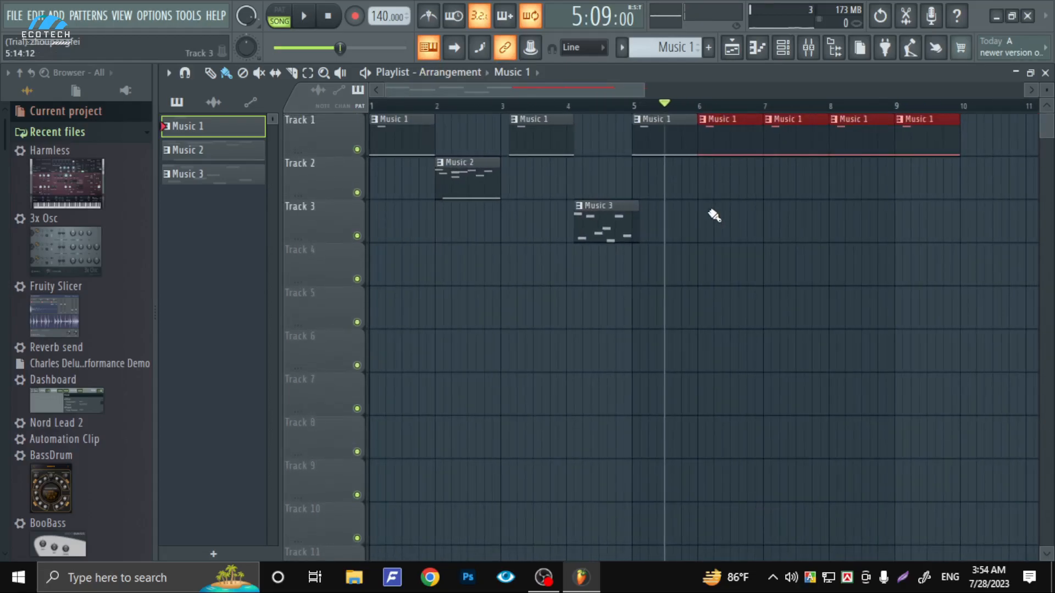
click(280, 17)
click(286, 25)
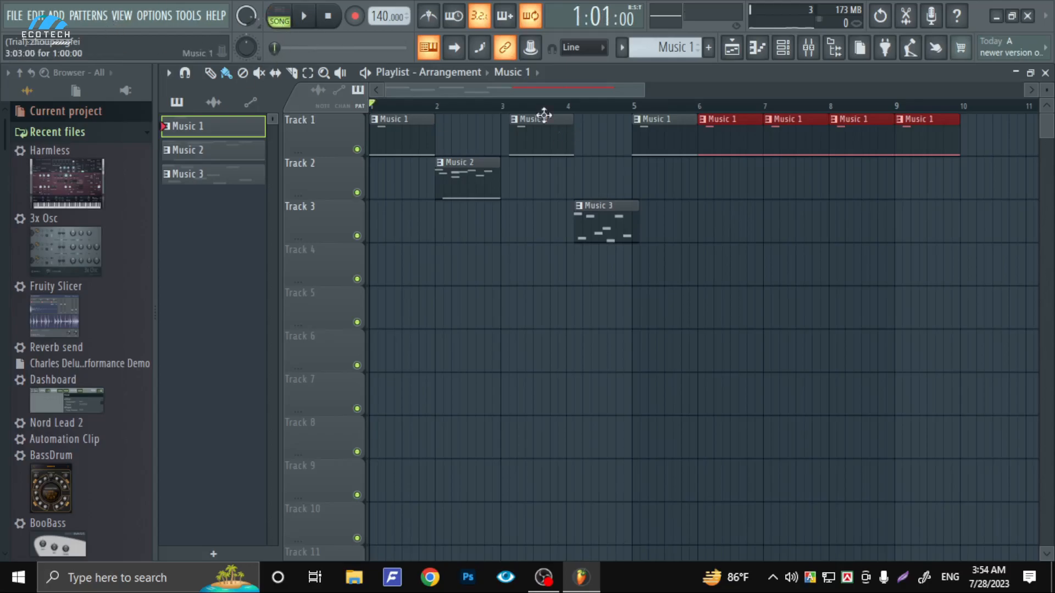
Step: Export the full song to the Desktop as an MP3 file named bg music and start the render
click(11, 20)
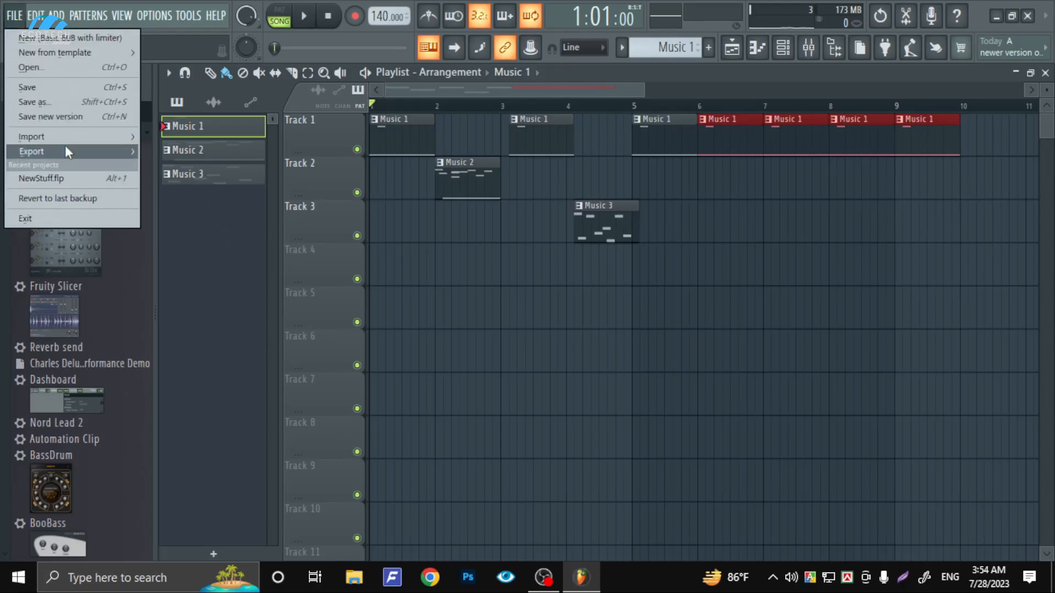
mouse_move(66, 147)
click(178, 180)
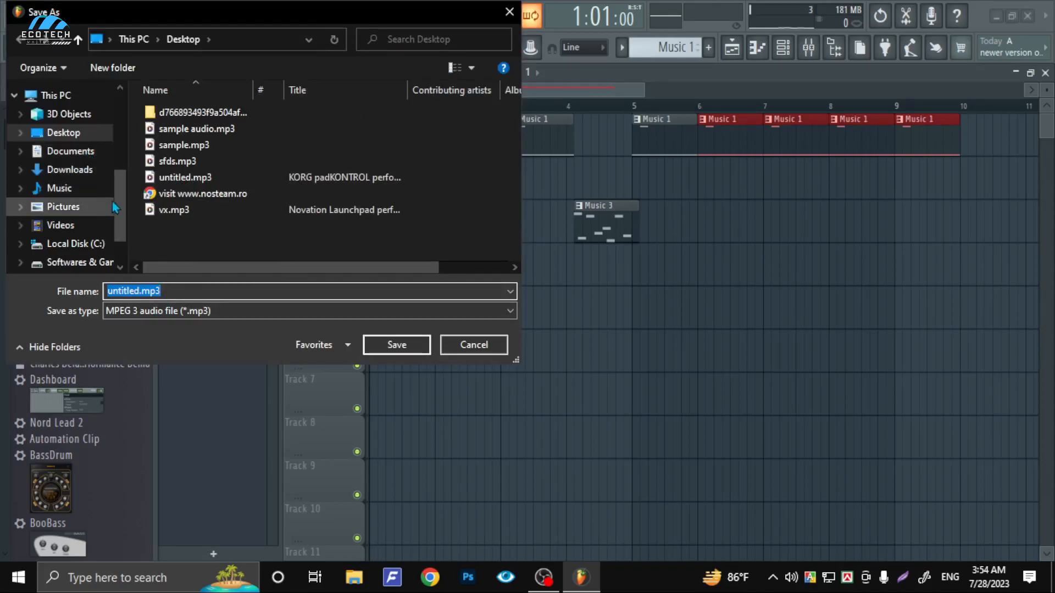
drag(123, 211, 122, 135)
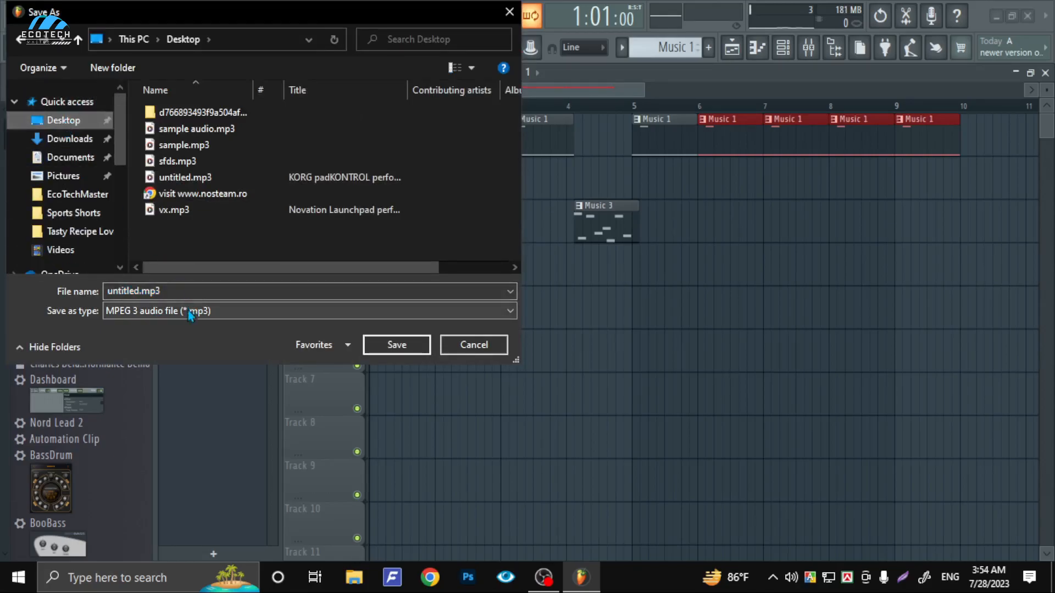
text(bg music)
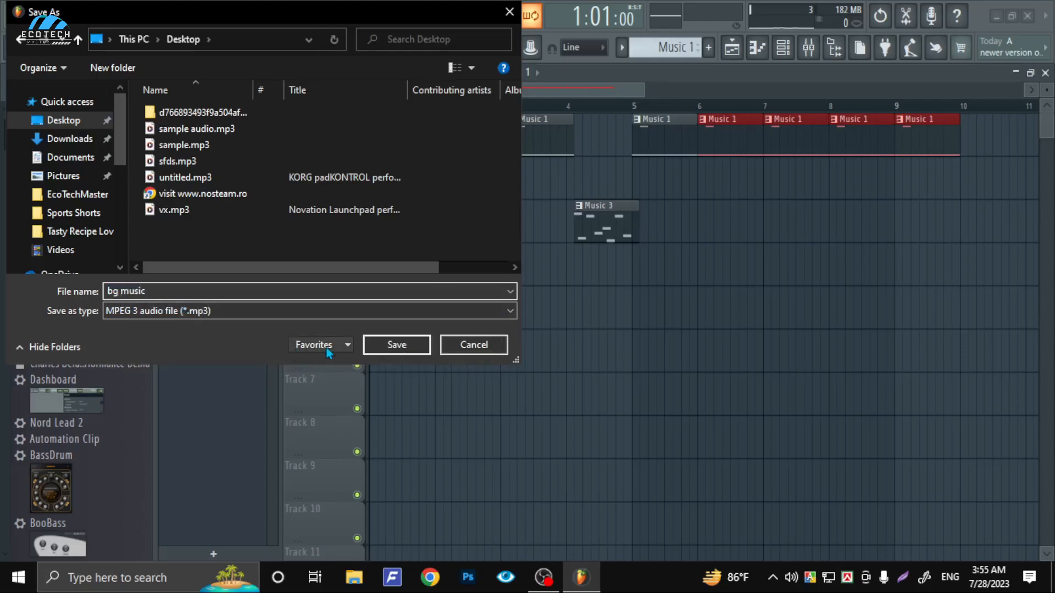
click(367, 345)
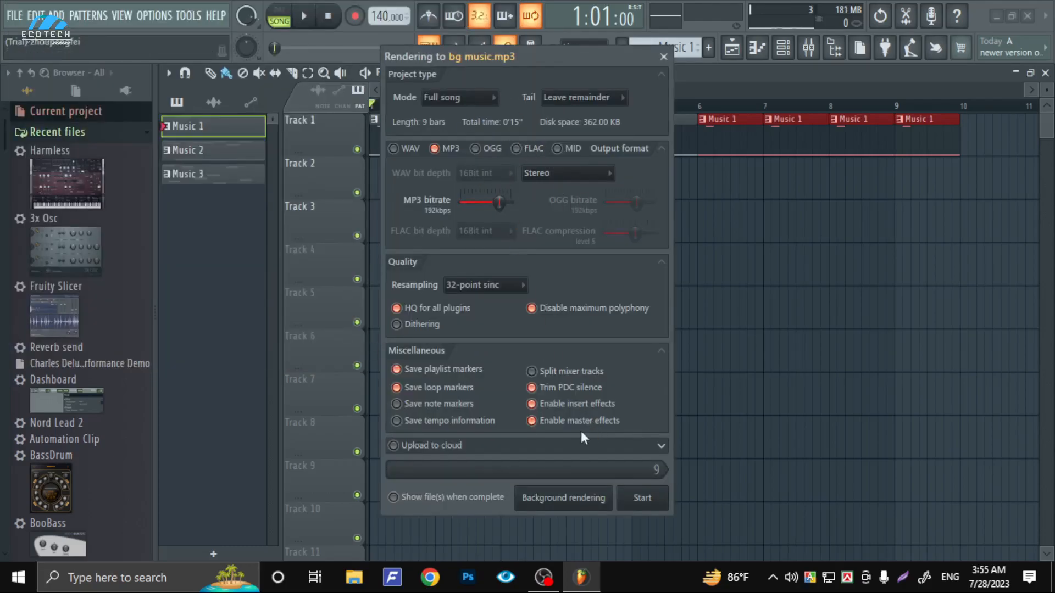
click(638, 497)
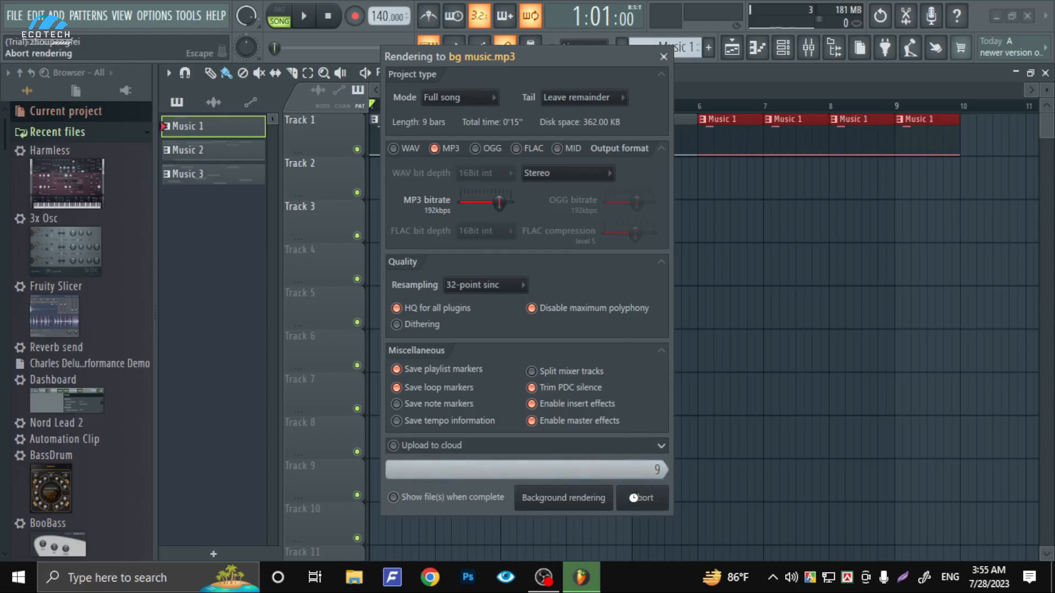
Step: Switch to the Windows desktop, listen to bg music.mp3 in Media Player, and close the player
click(996, 17)
double_click(493, 176)
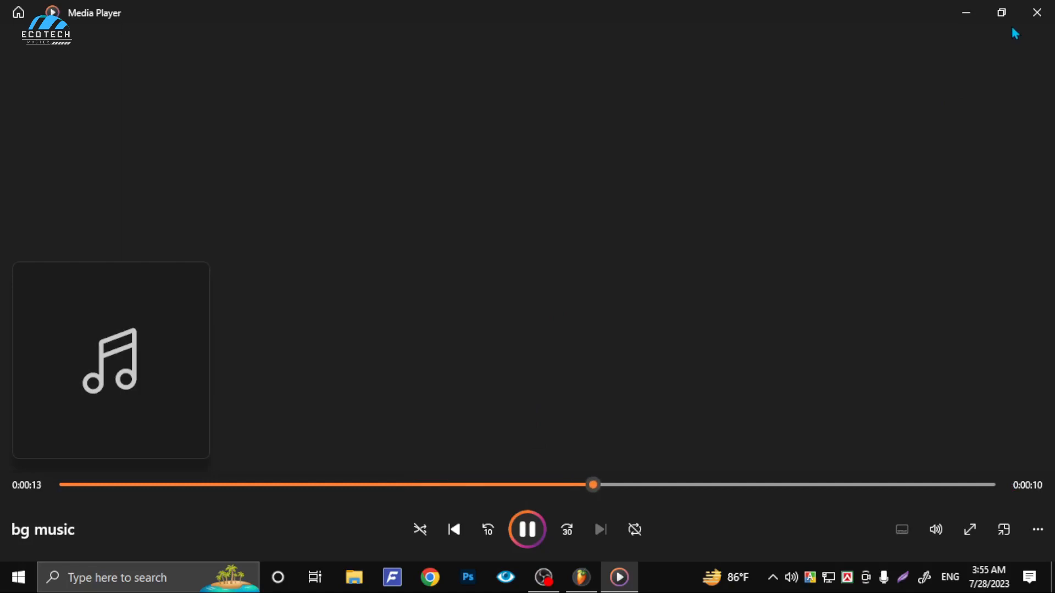
click(1037, 12)
right_click(833, 97)
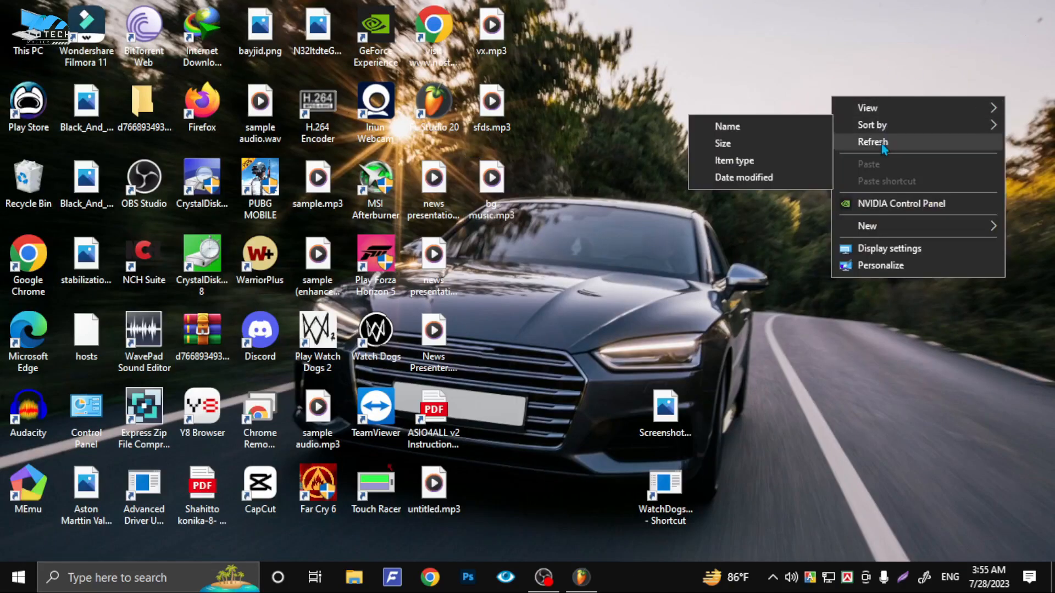
right_click(882, 141)
click(893, 186)
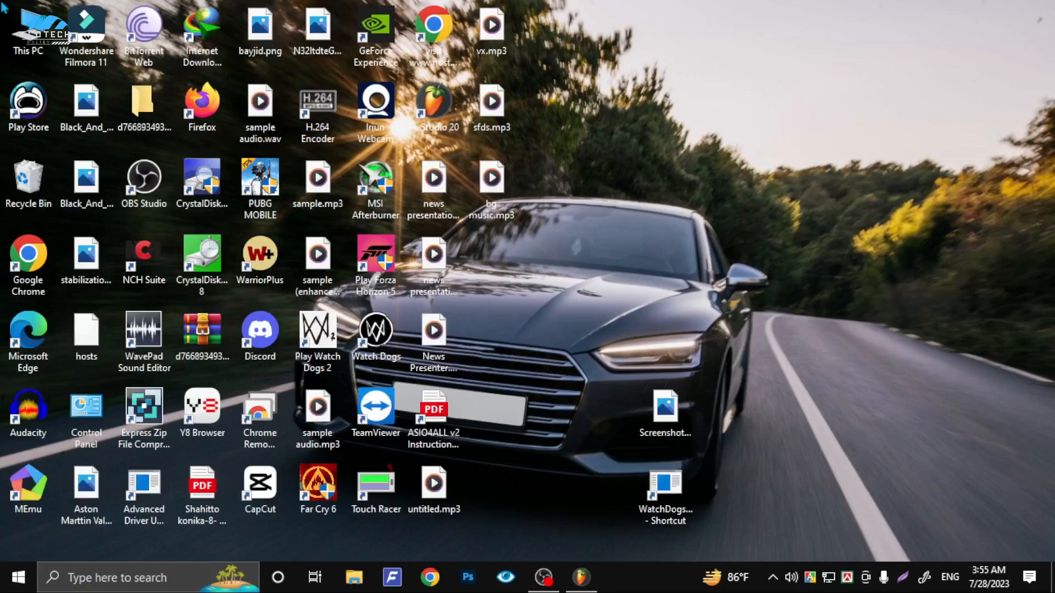
right_click(621, 246)
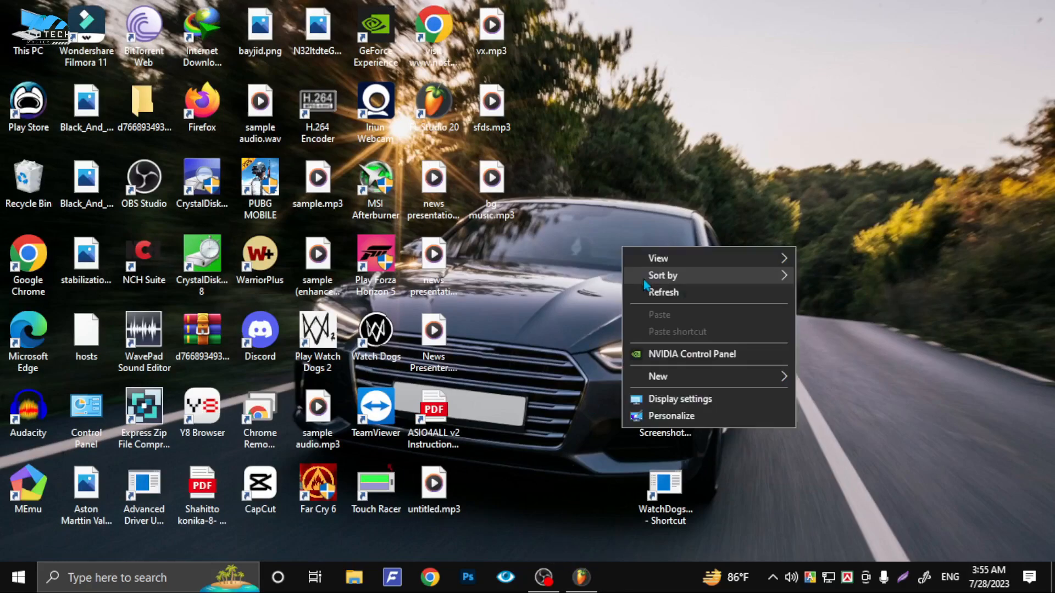
click(655, 295)
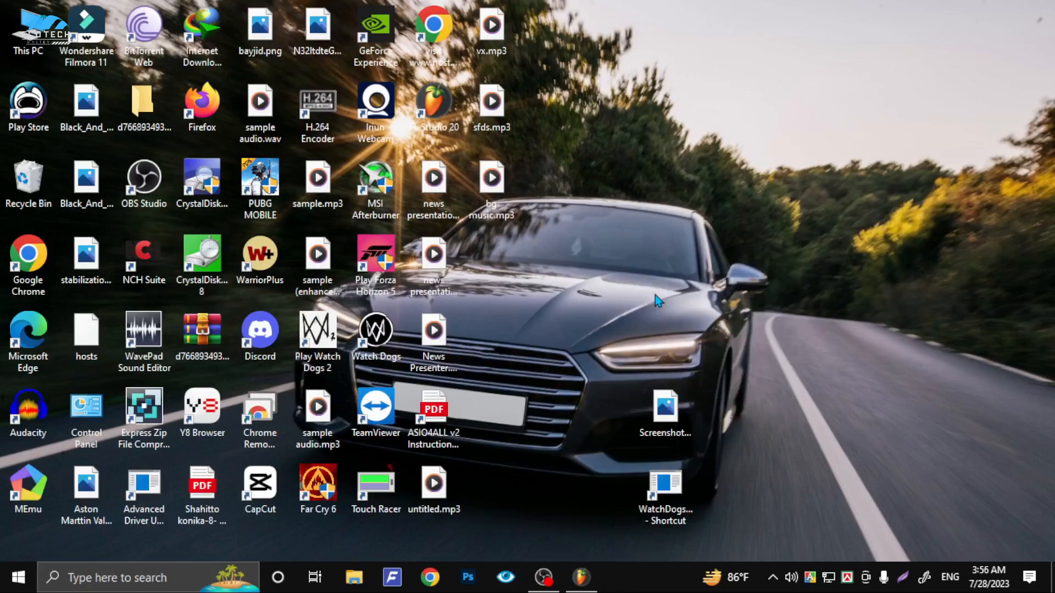